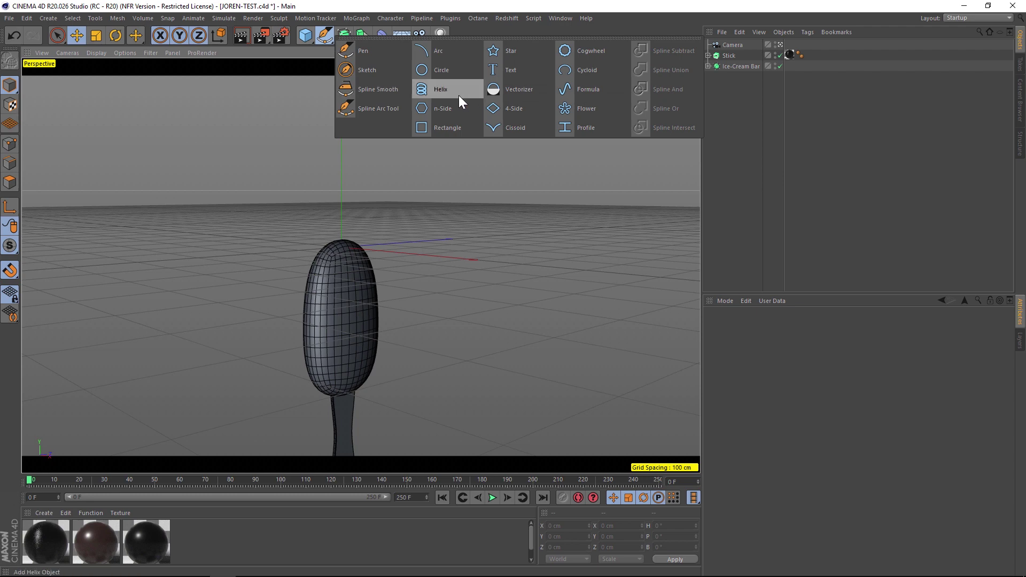
Add a rectangle spline above the ice-cream bar, pitch it 90° to lie flat, and scale it down to about 228 cm.
click(448, 130)
key(r)
drag(310, 204, 325, 275)
key(t)
drag(521, 202, 339, 204)
key(e)
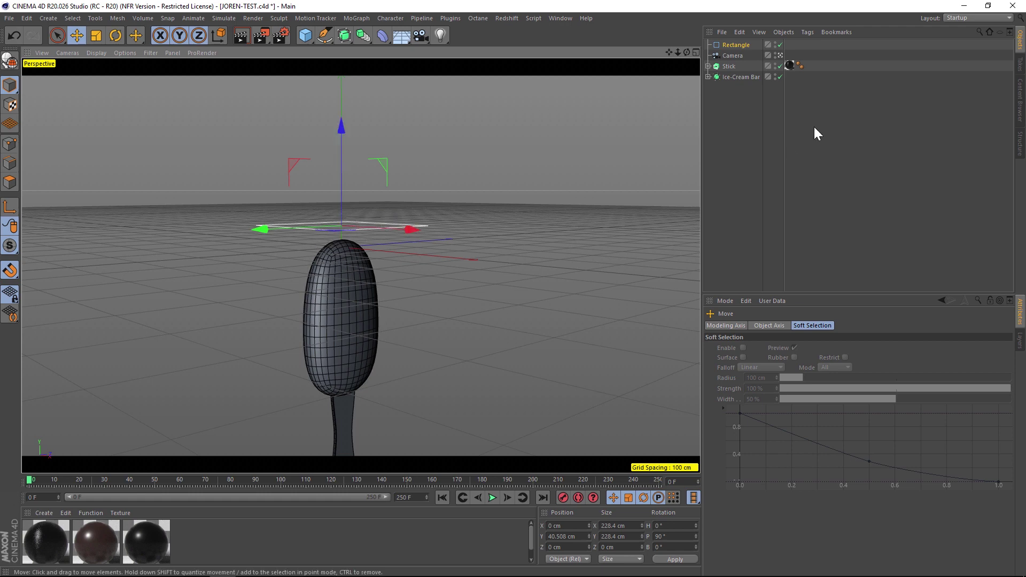
Set the rectangle's width to 5 cm and its height to 50 cm.
click(740, 46)
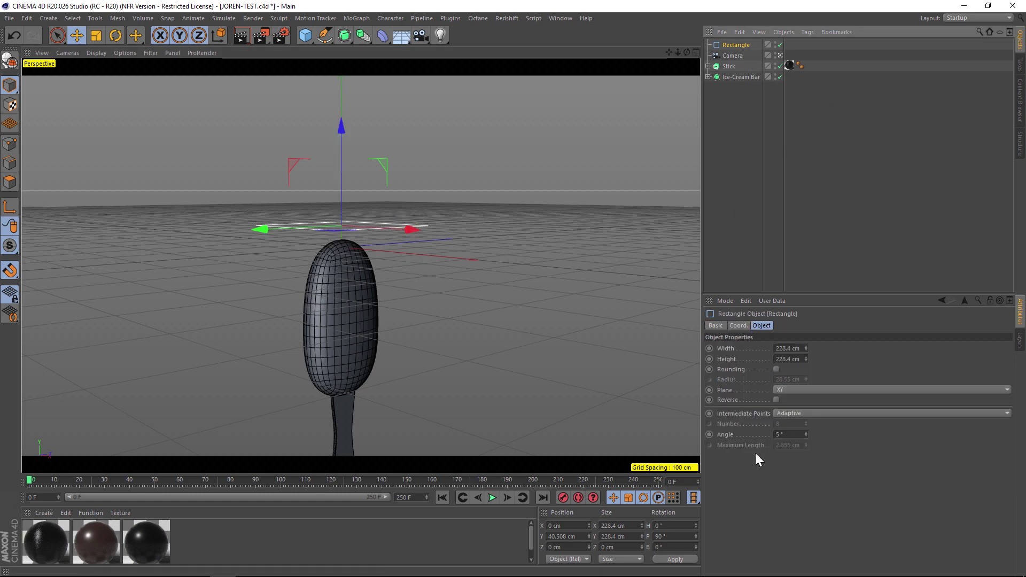
click(803, 348)
text(5)
key(Tab)
text(50)
key(Return)
alt+drag(293, 277, 354, 233)
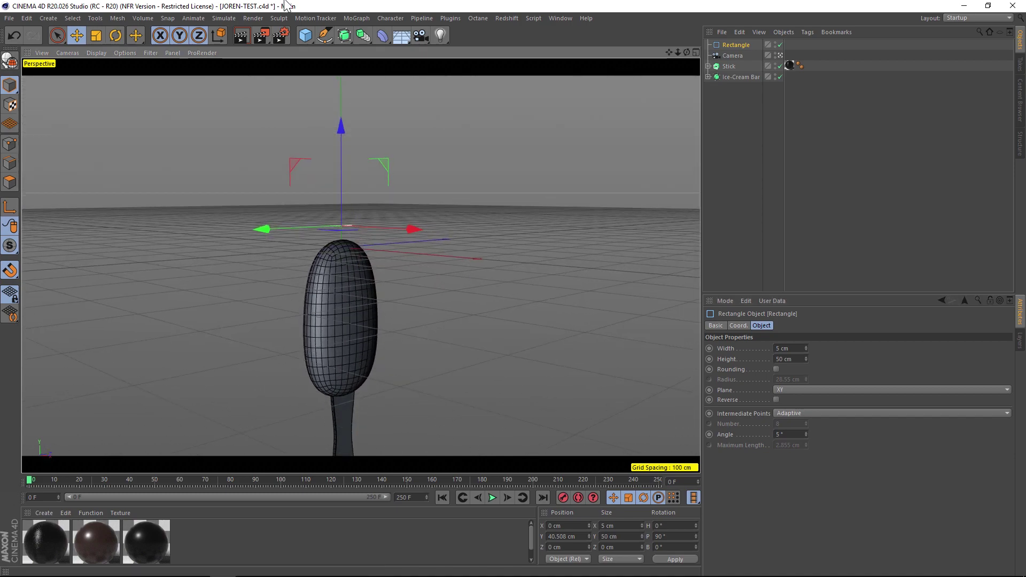
Put the rectangle in a linear MoGraph Cloner and set its per-step Y position to 0 cm.
click(356, 18)
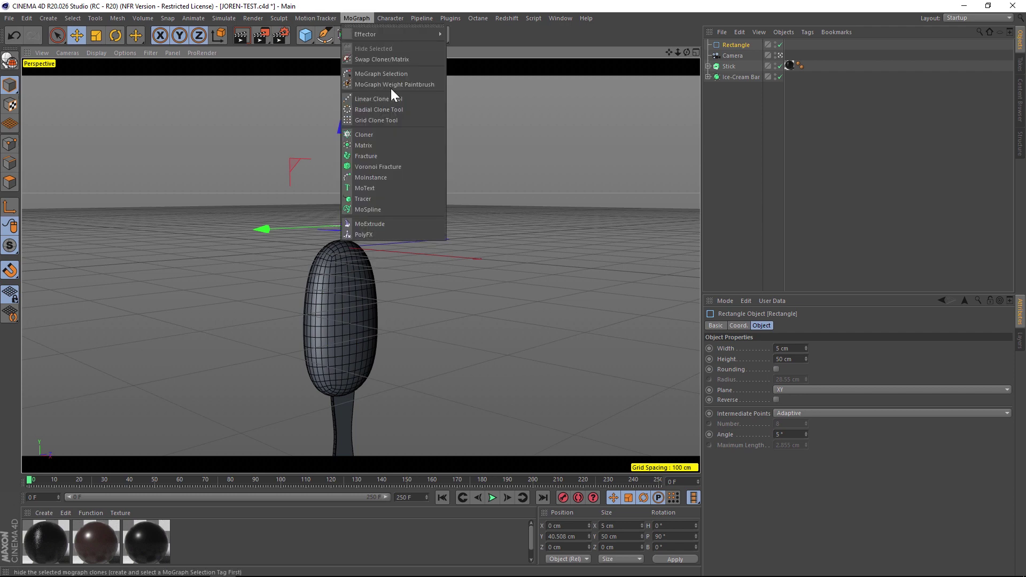
alt+click(393, 133)
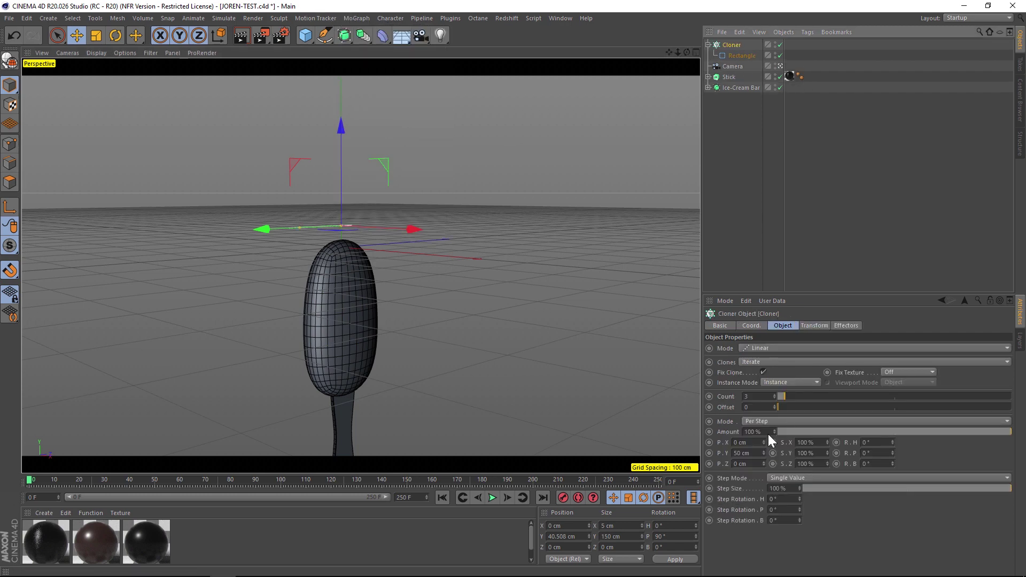
drag(756, 454, 634, 426)
text(0)
key(Tab)
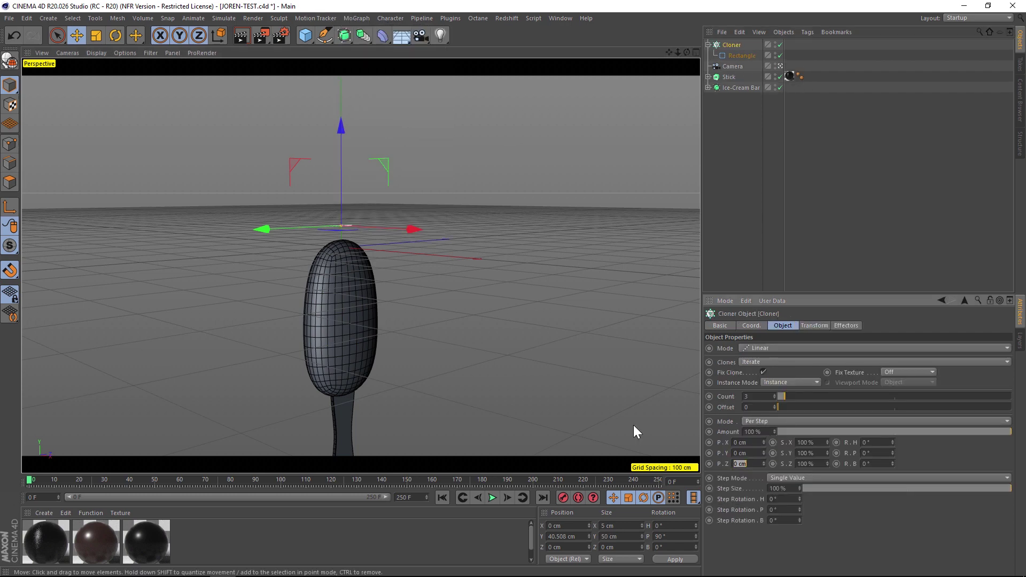
Space the clones 106 cm apart along Z and set the clone count to 7.
drag(763, 464, 763, 407)
double_click(772, 396)
click(774, 393)
click(773, 393)
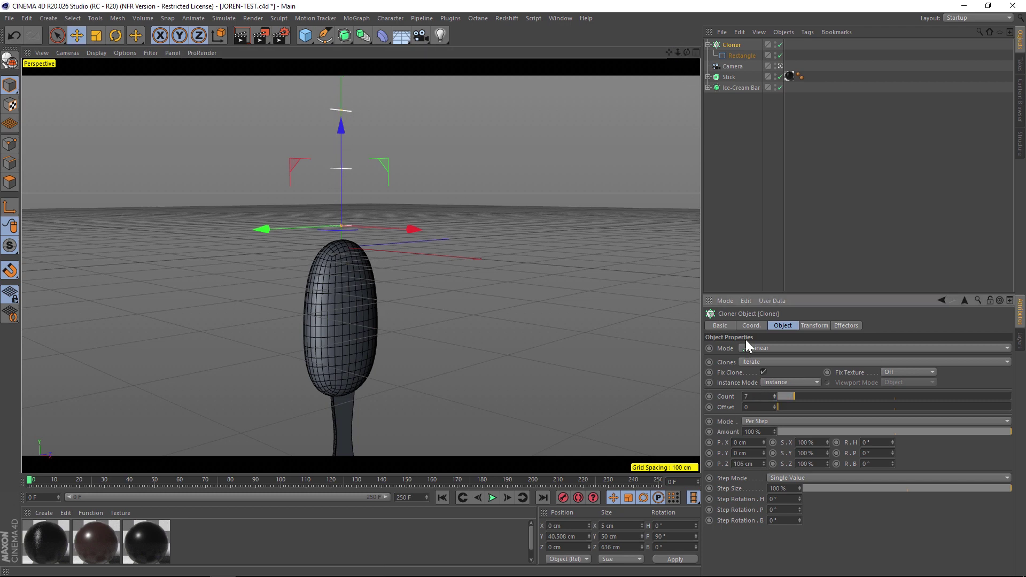
drag(679, 52, 636, 55)
click(708, 45)
click(827, 156)
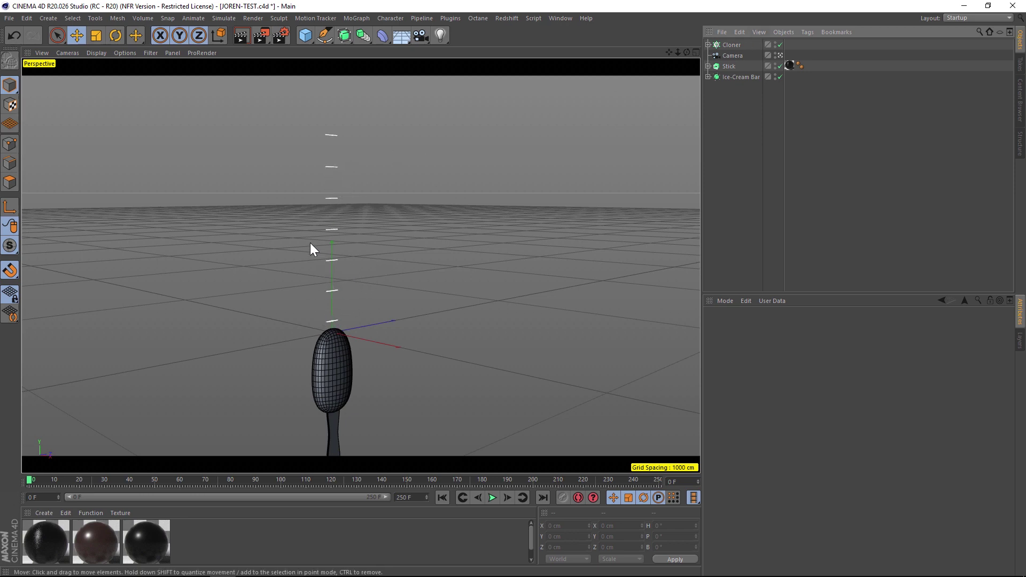
Set the Cloner's per-step bank rotation to 32° so each rectangle twists relative to the previous one.
click(732, 45)
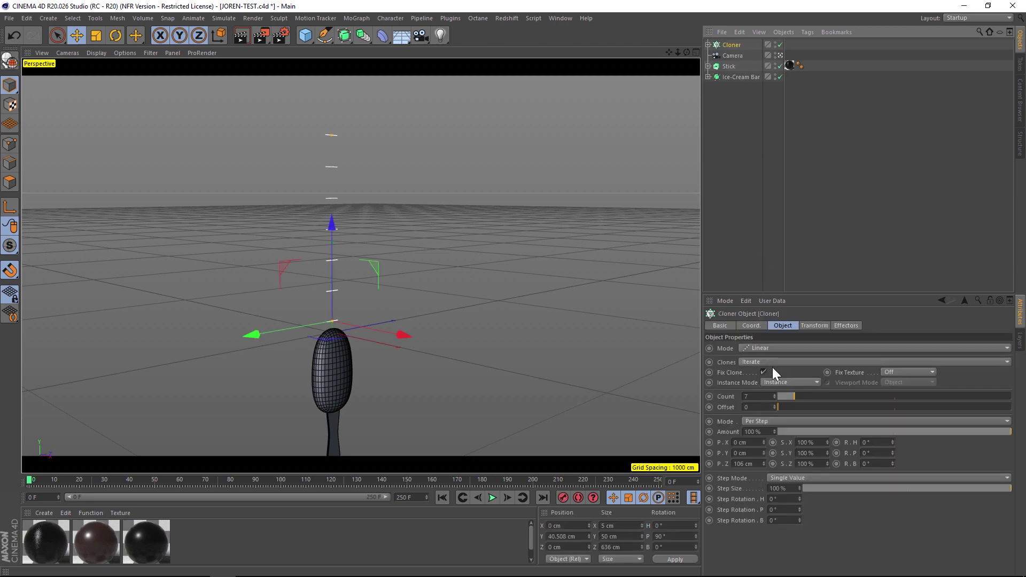
mouse_move(893, 453)
mouse_down()
mouse_move(893, 444)
mouse_move(893, 456)
mouse_up()
key(ctrl+z)
alt+drag(574, 277, 313, 149)
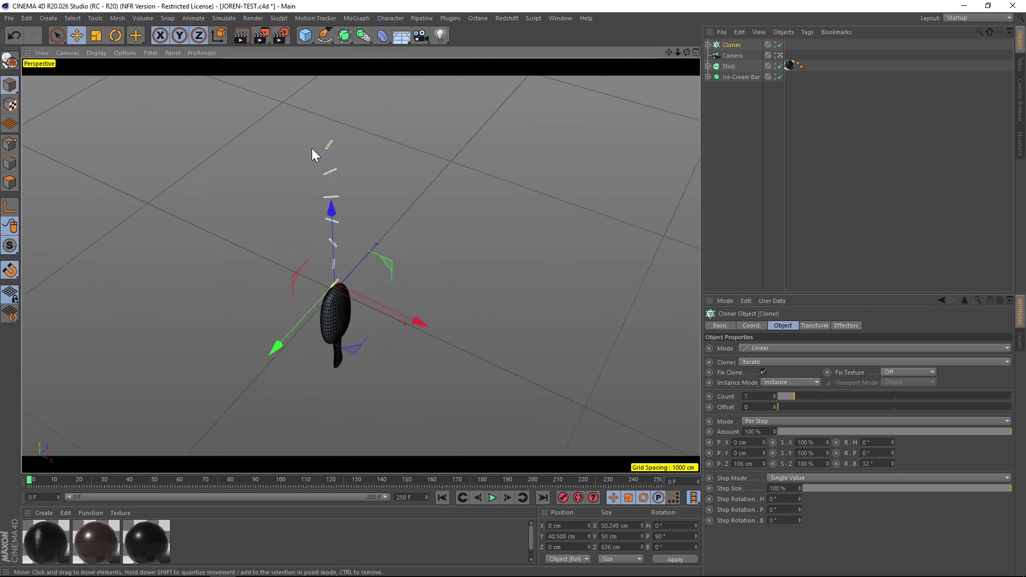
Make the Cloner editable to turn its clones into separate rectangle splines.
key(c)
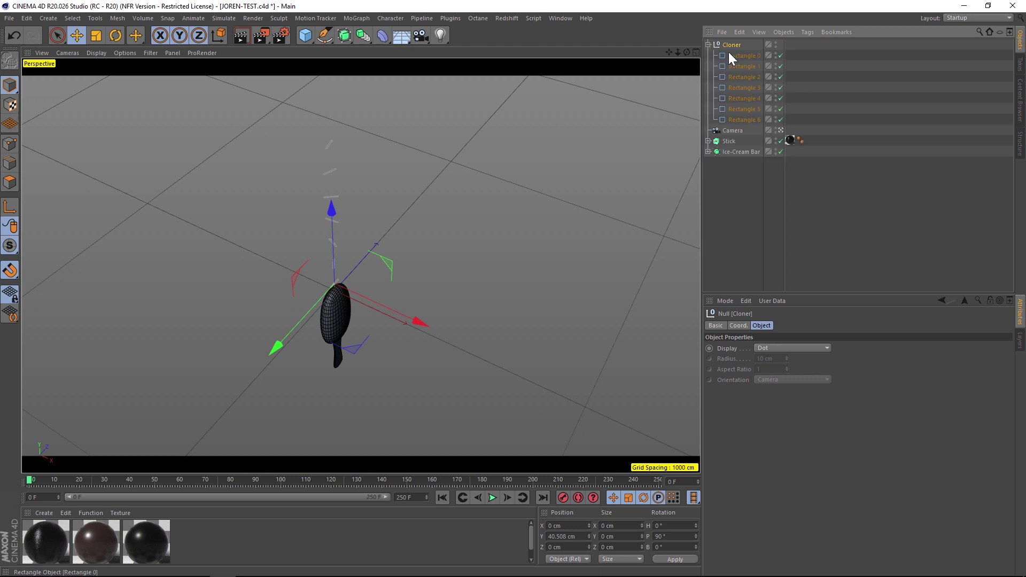
click(729, 56)
click(732, 66)
click(733, 56)
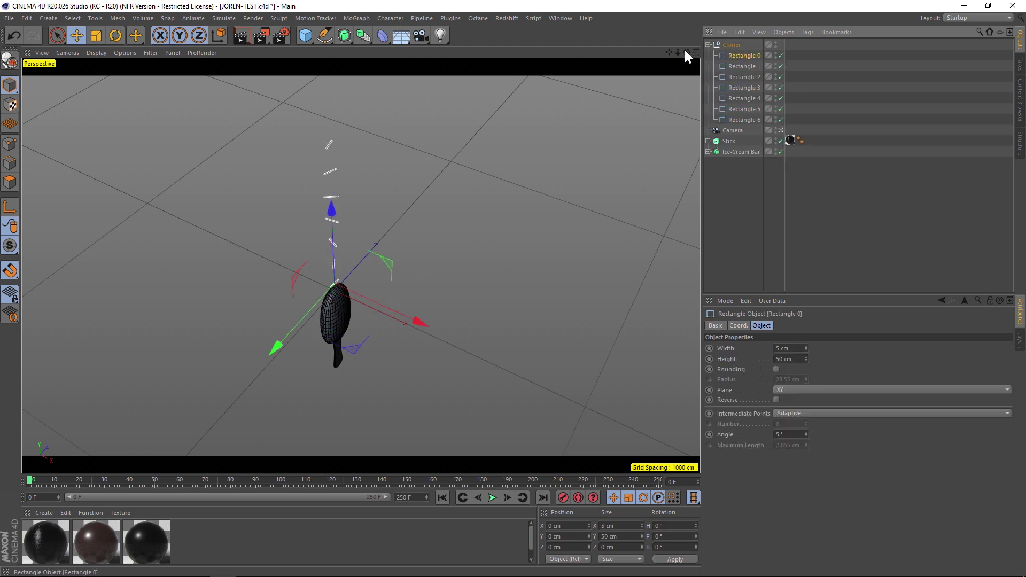
Add a Loft object and place all seven rectangles, Rectangle 0 to Rectangle 6, inside it.
click(344, 35)
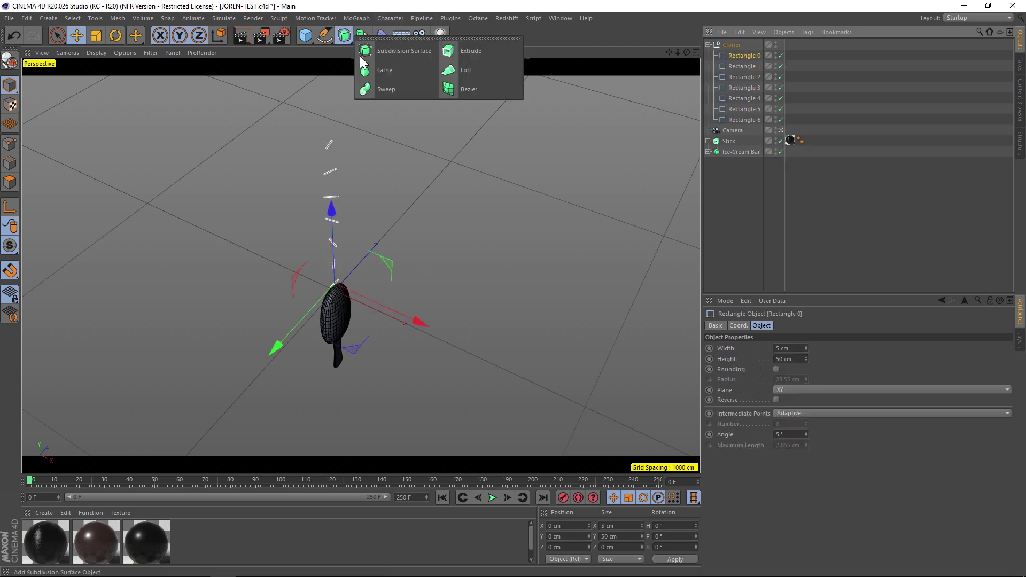
click(486, 70)
click(730, 66)
shift+click(745, 130)
drag(740, 68, 728, 45)
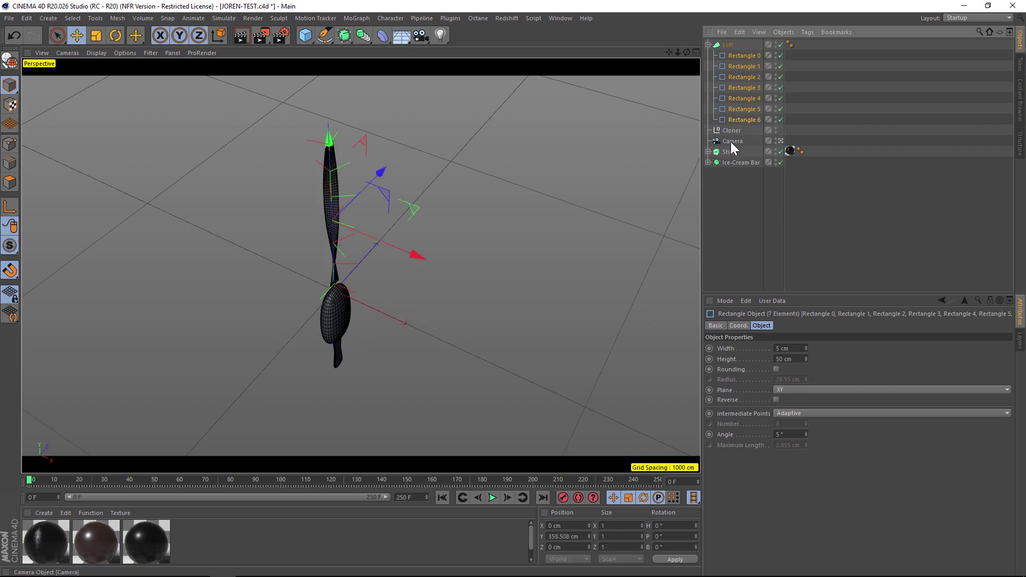
Delete the empty Cloner null and select the Loft.
click(730, 140)
click(732, 131)
key(Delete)
click(724, 46)
alt+drag(323, 268, 359, 338)
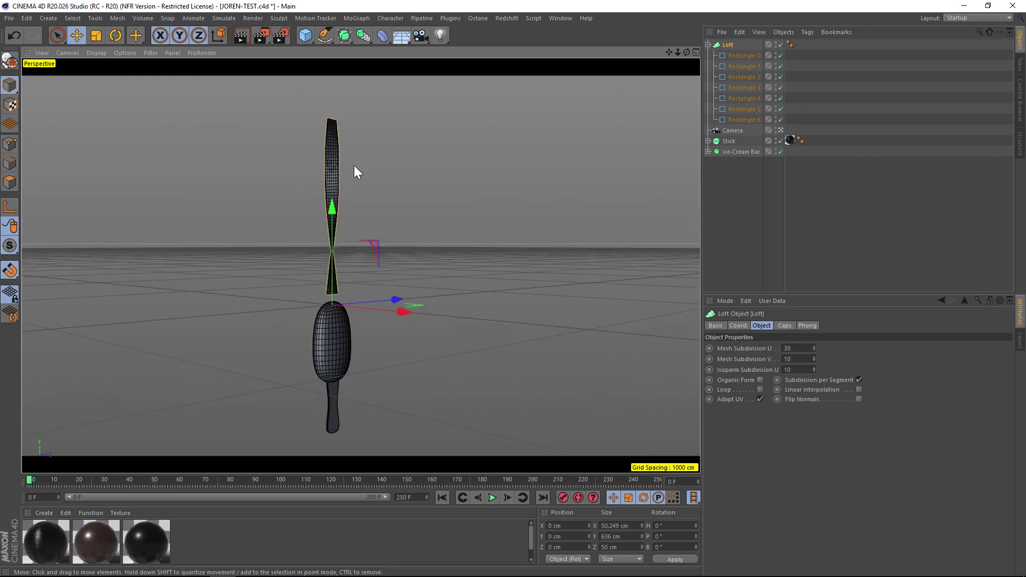
Vary the strip's twist by rotating Rectangle 2 and Rectangle 4 about the vertical axis, with Rectangle 4 at about 58° bank.
scroll(273, 212, up, 5)
scroll(406, 237, down, 1)
click(746, 77)
key(r)
drag(380, 253, 354, 257)
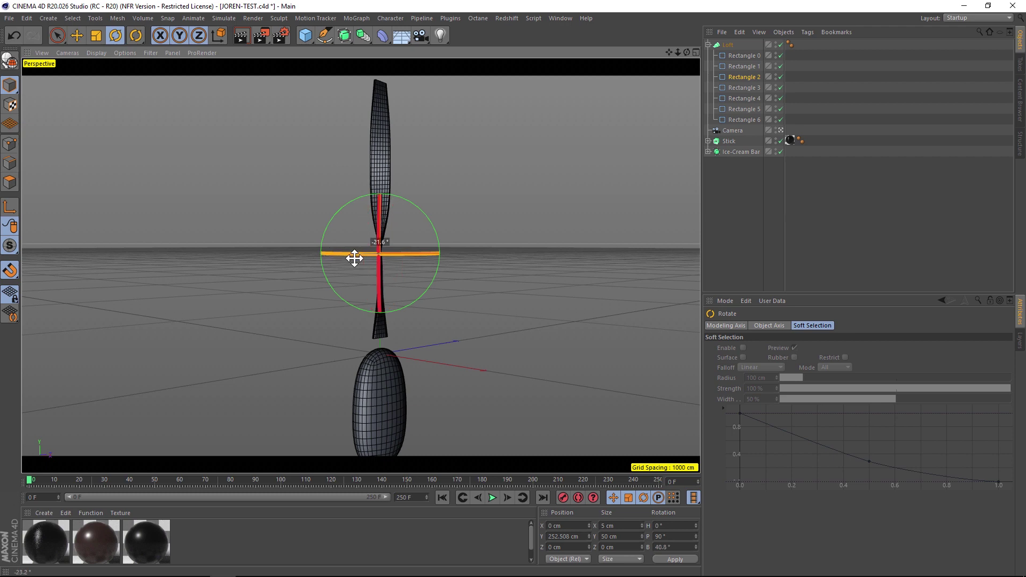
click(743, 99)
drag(394, 157, 305, 162)
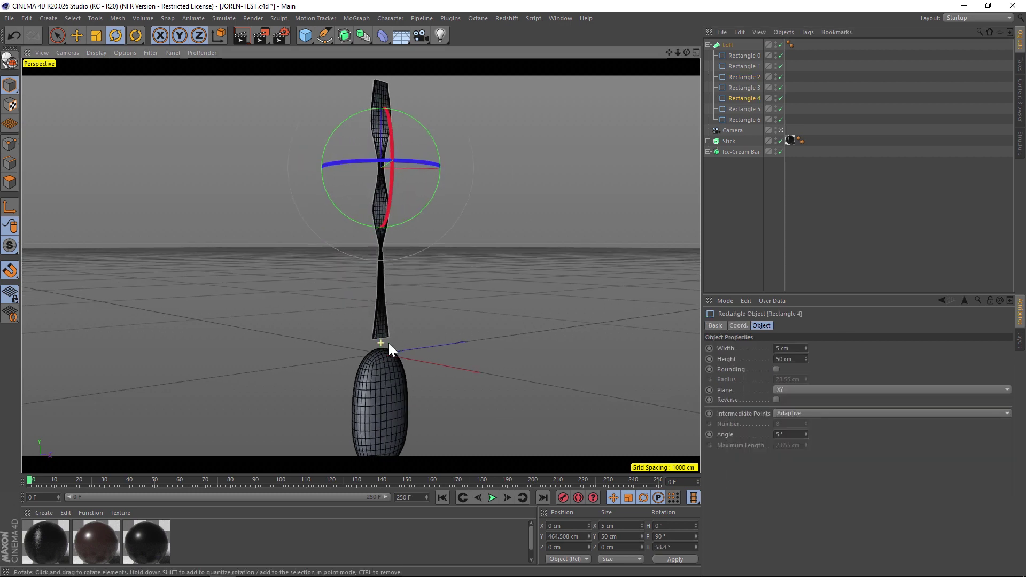
Set both the Start and End caps of the Loft to None.
click(731, 45)
click(786, 326)
click(813, 348)
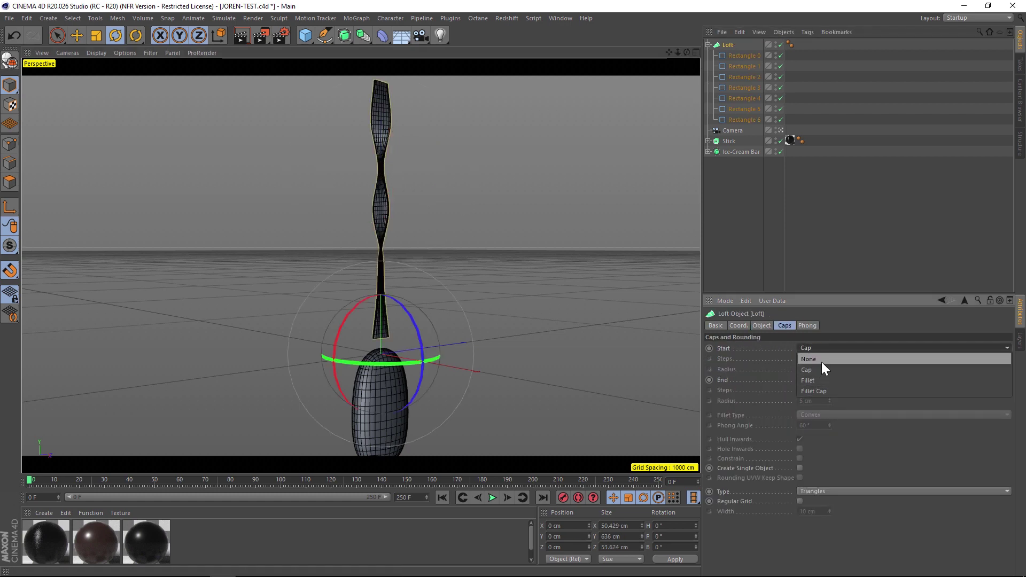
click(820, 360)
click(822, 380)
click(810, 390)
scroll(423, 348, up, 8)
alt+drag(300, 268, 369, 263)
alt+drag(369, 263, 354, 262)
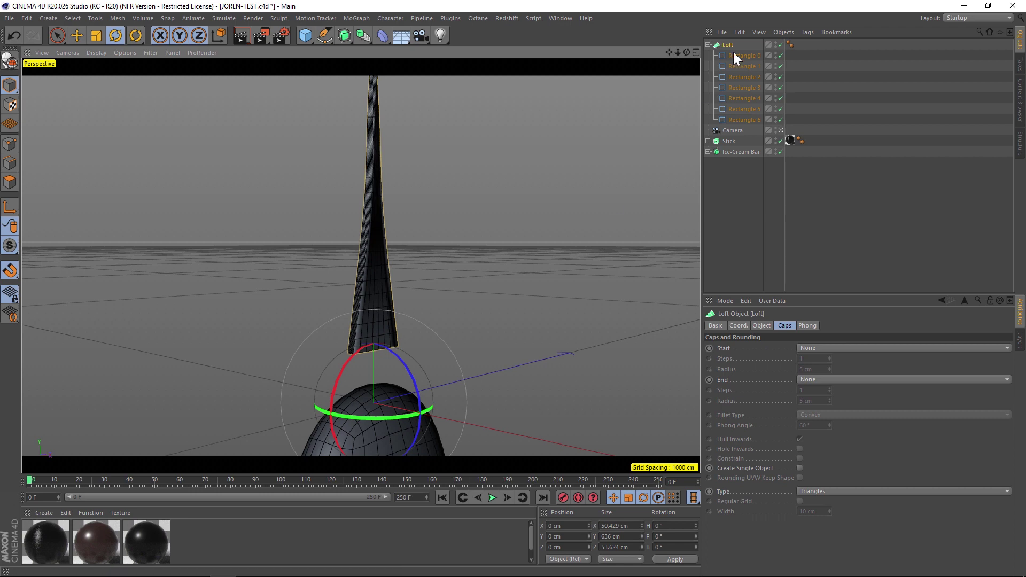
Set the Loft's Mesh Subdivision U to 5.
click(763, 326)
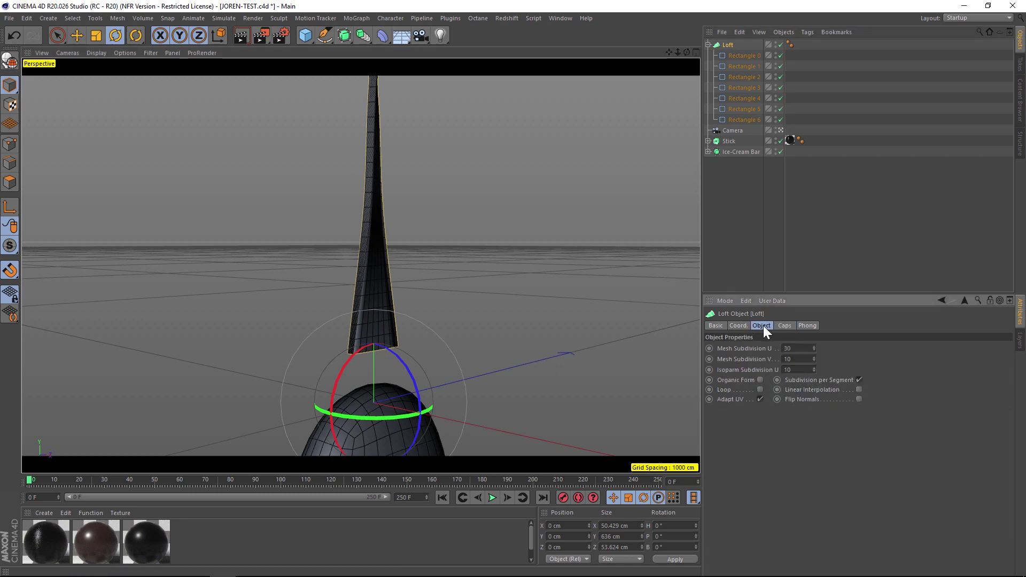
text(5)
key(Tab)
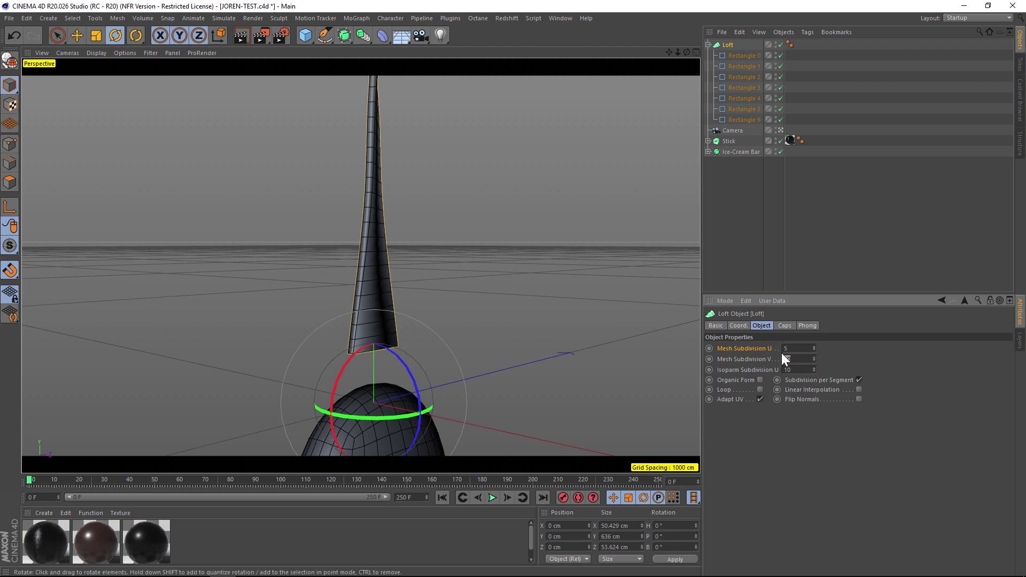
drag(680, 53, 659, 56)
alt+drag(348, 274, 371, 273)
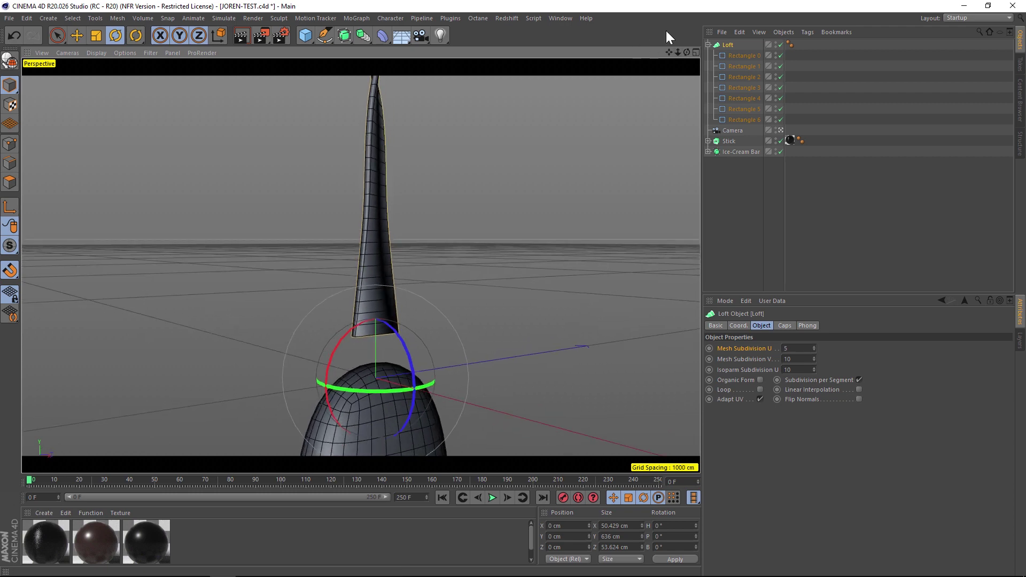
mouse_move(670, 51)
mouse_down()
mouse_move(671, 42)
mouse_move(668, 54)
mouse_up()
mouse_move(348, 276)
alt+mouse_down()
mouse_move(307, 277)
mouse_move(353, 277)
alt+mouse_up()
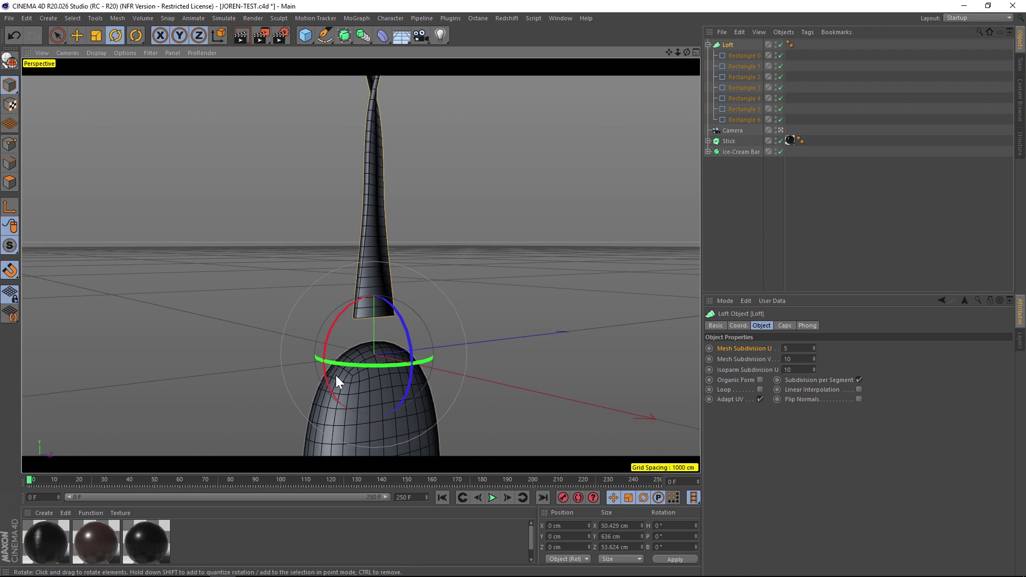
drag(678, 57, 669, 26)
Collapse the Loft's hierarchy and give the Loft a Soft Body simulation tag.
click(708, 45)
right_click(726, 44)
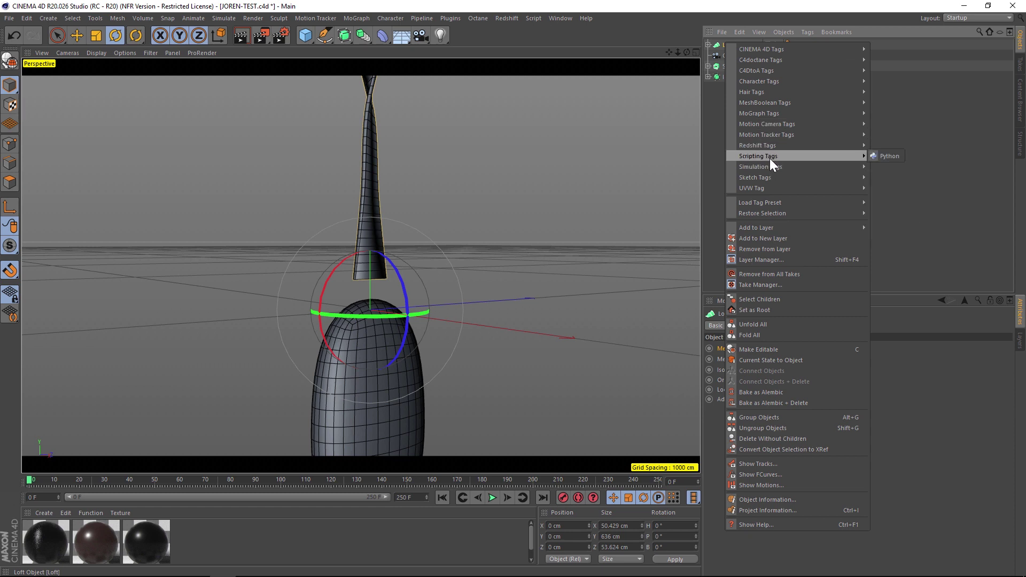
mouse_move(769, 167)
click(897, 177)
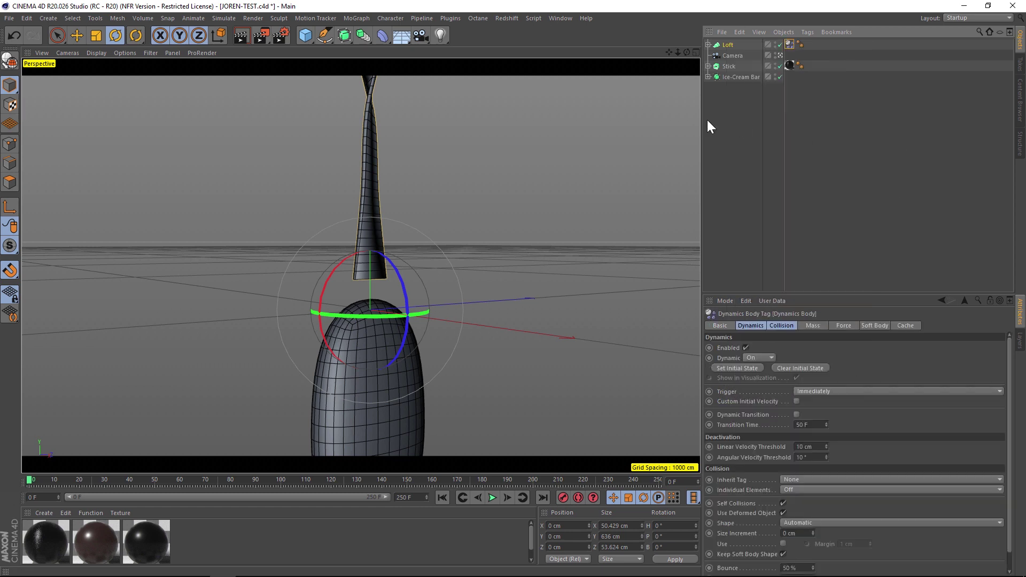
Give the Ice-Cream Bar a Collider Body simulation tag.
click(364, 428)
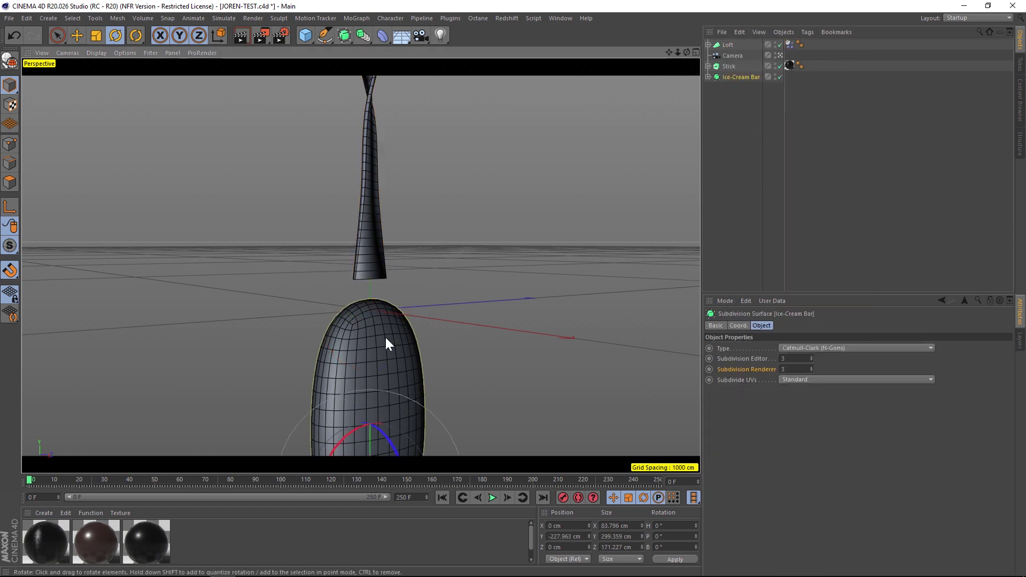
right_click(732, 77)
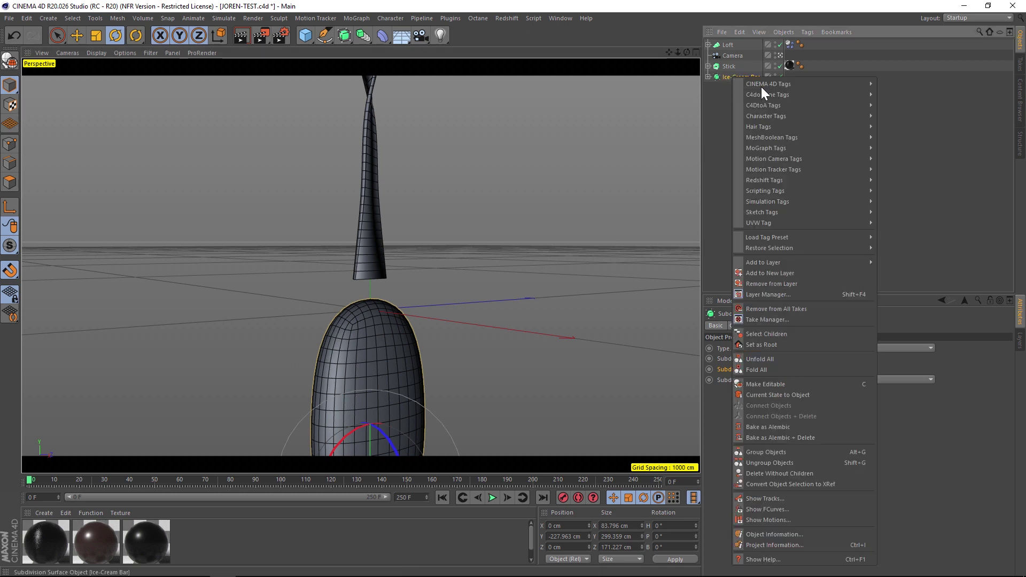
mouse_move(777, 201)
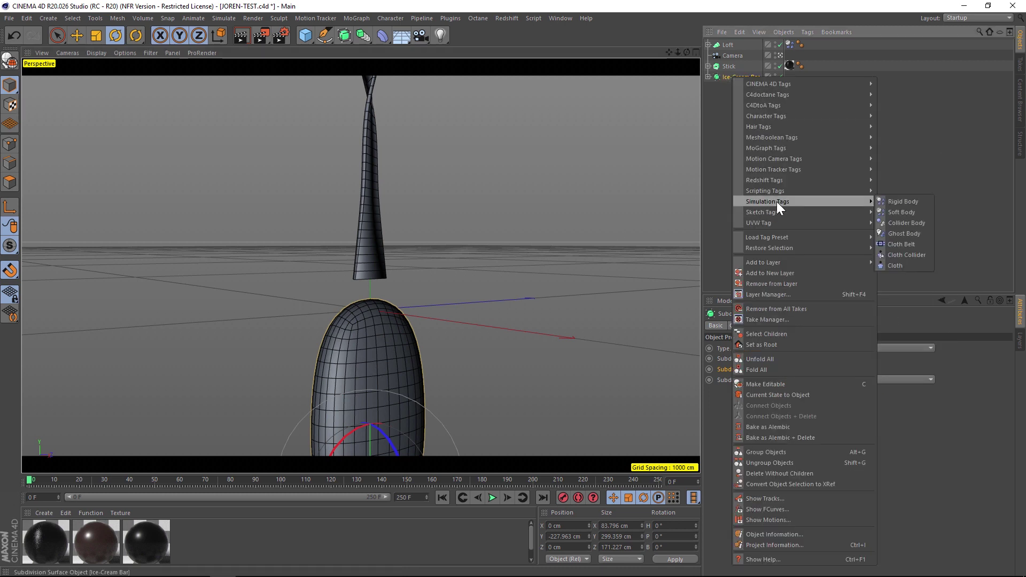
click(910, 223)
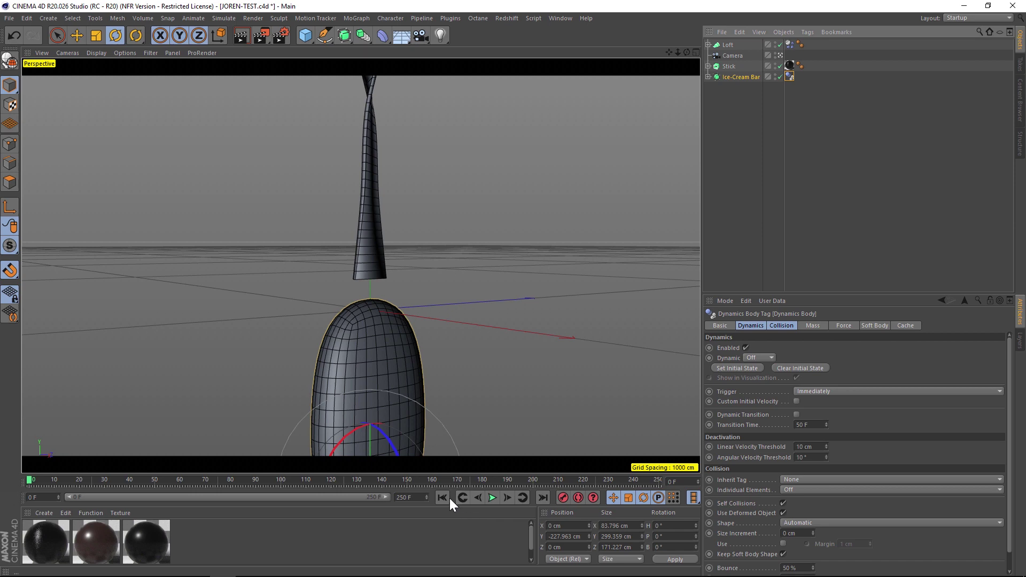
Play the dynamics simulation from the start several times, examine how the strip falls onto the bar, and stop at frame 42.
click(492, 498)
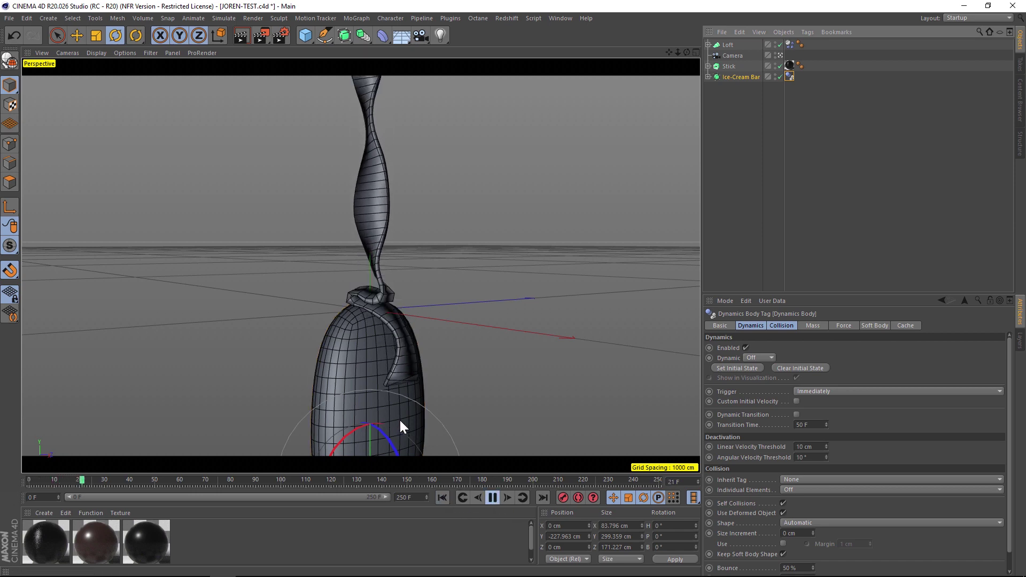
alt+drag(360, 355, 335, 335)
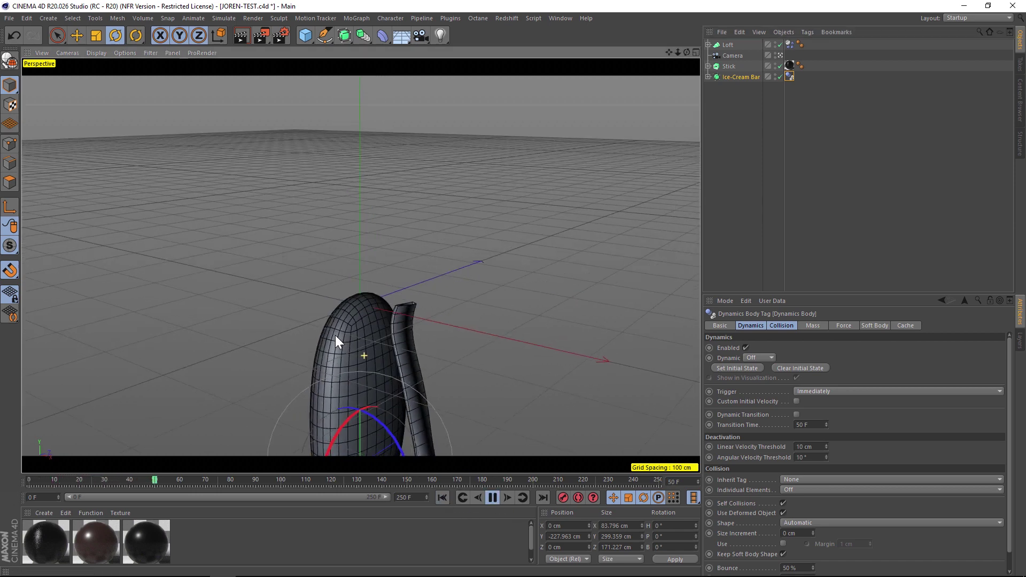
click(460, 497)
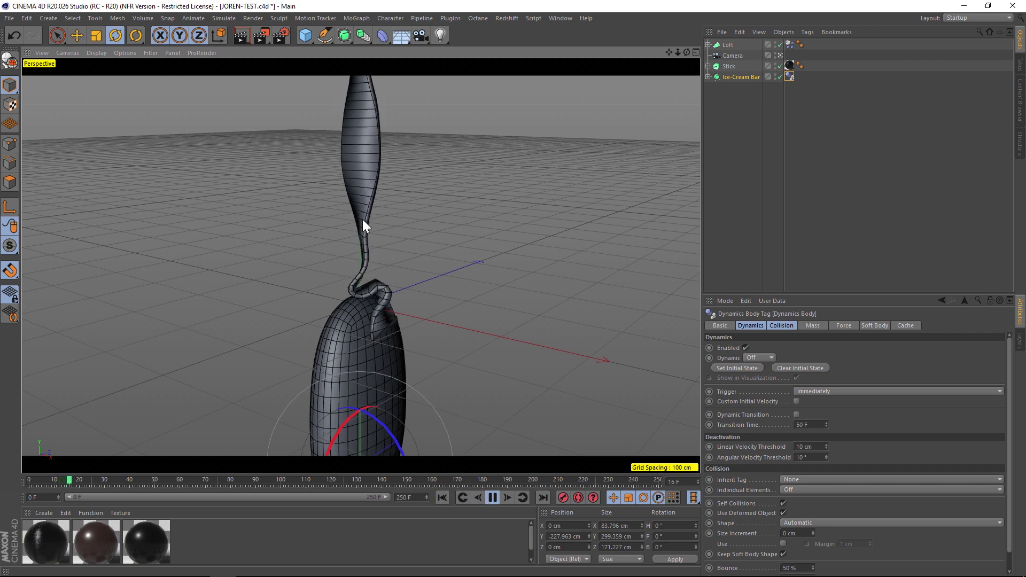
click(443, 498)
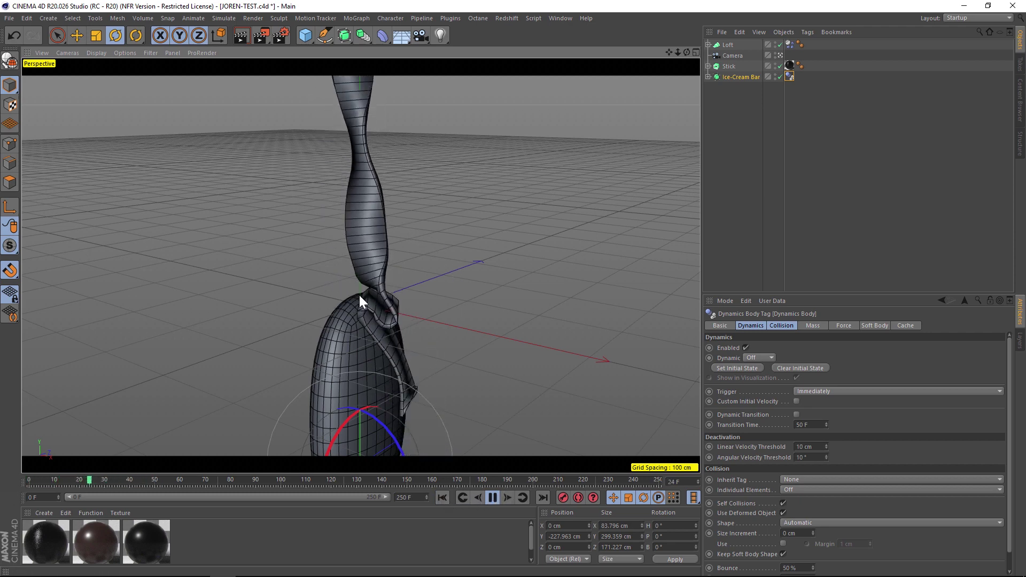
click(488, 501)
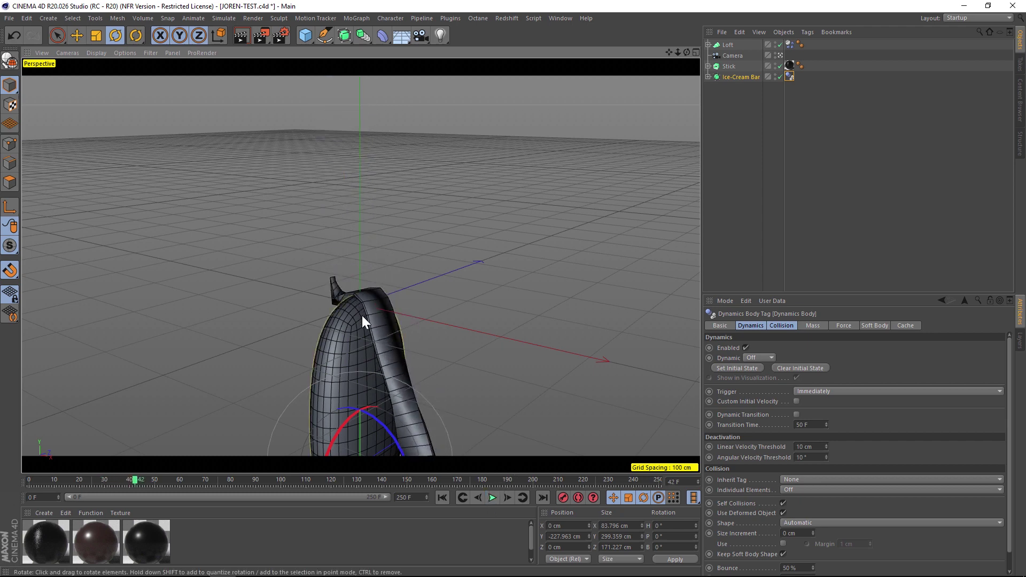
drag(672, 52, 656, 80)
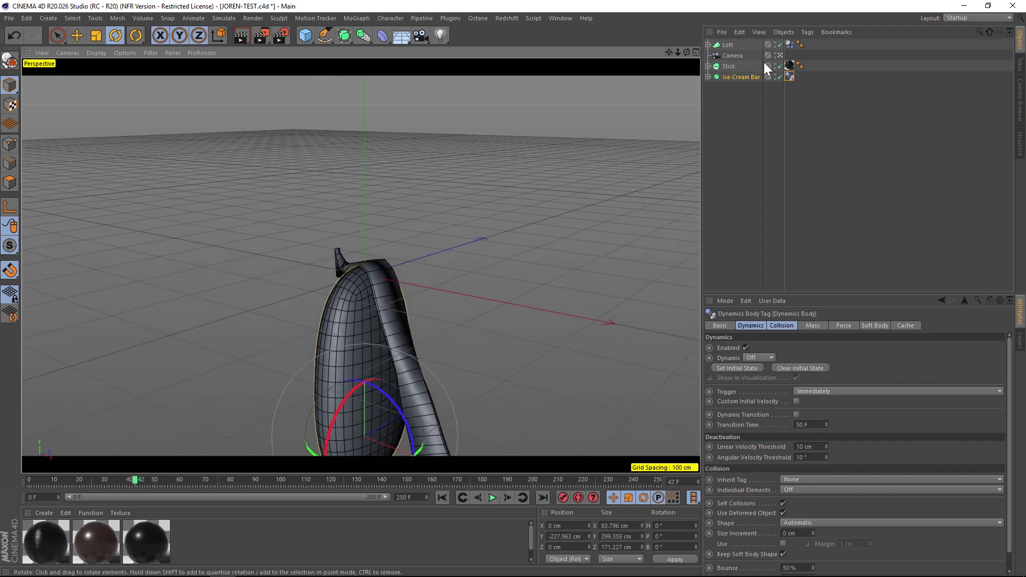
Set Follow Position and Follow Rotation to 1 in the Force settings of the Loft's dynamics tag, with the animation at frame 0.
click(790, 45)
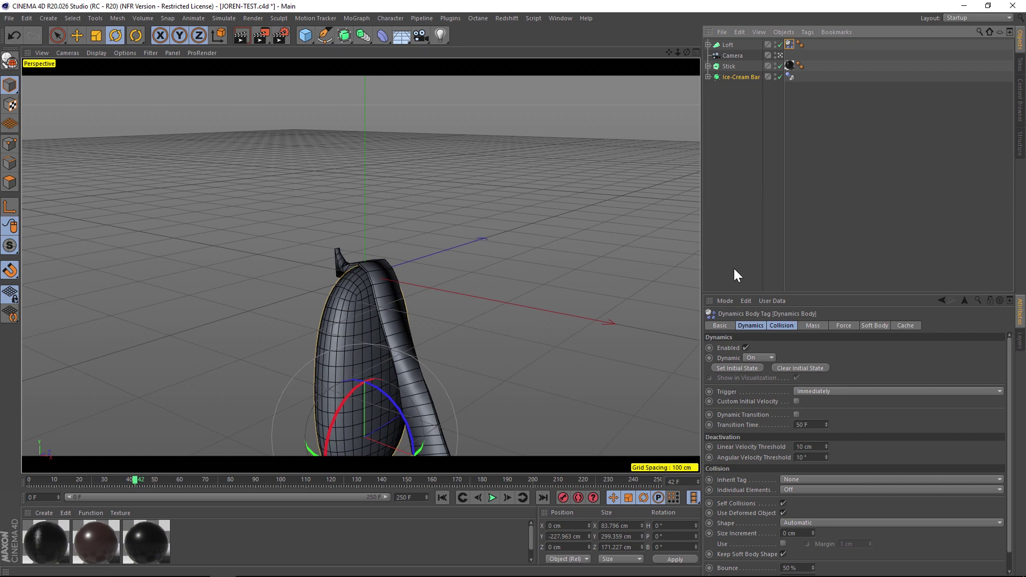
drag(781, 296, 784, 163)
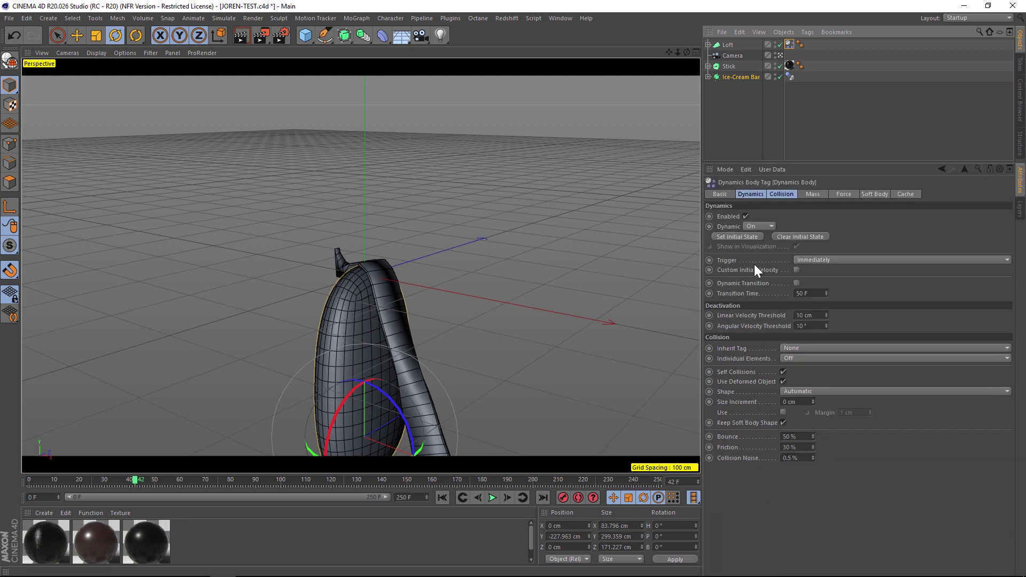
click(782, 195)
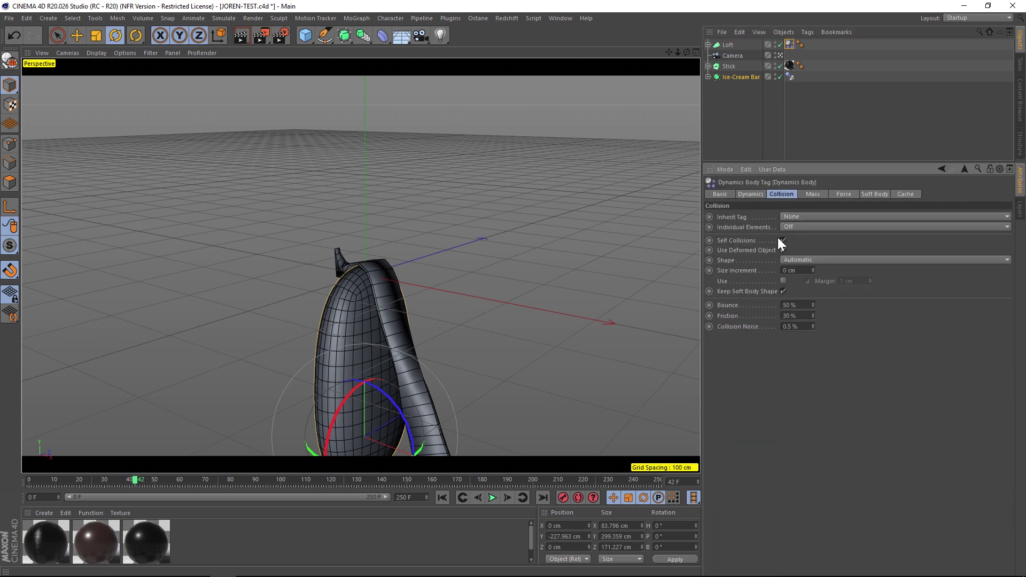
click(814, 192)
click(845, 193)
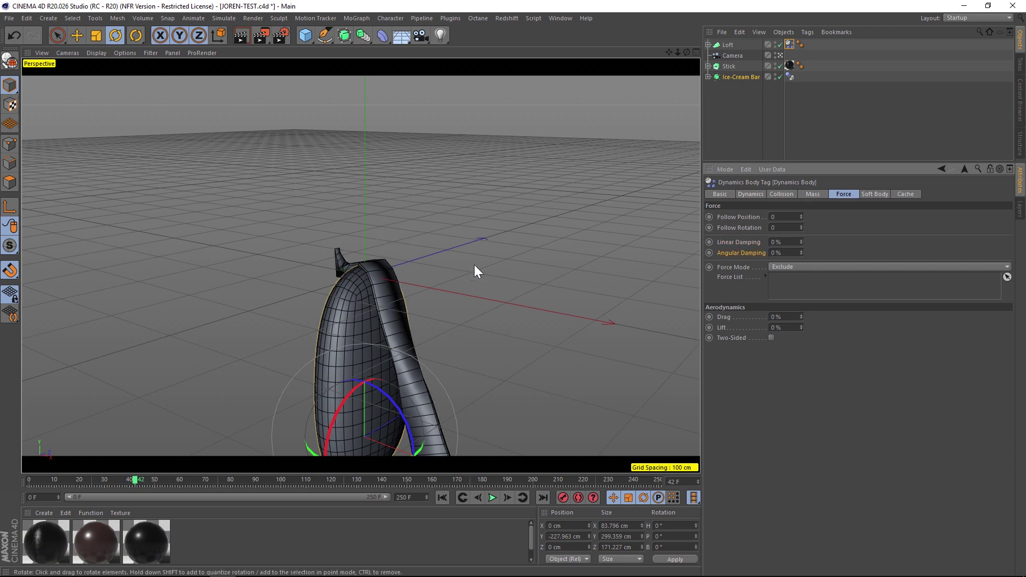
click(442, 498)
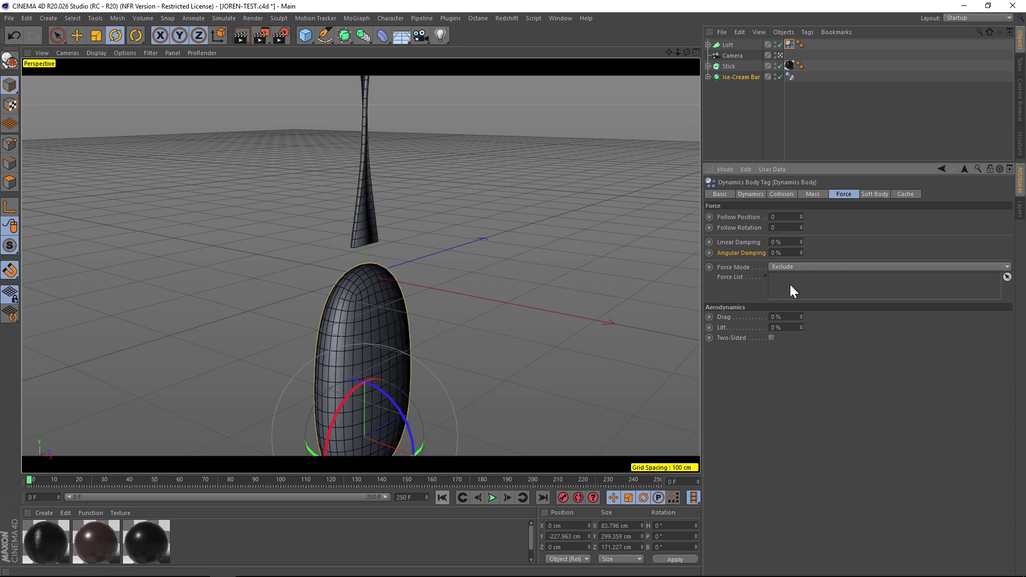
double_click(772, 216)
text(1)
key(Tab)
Play the simulation from the start to check the strip's fall, and return to frame 0.
click(492, 497)
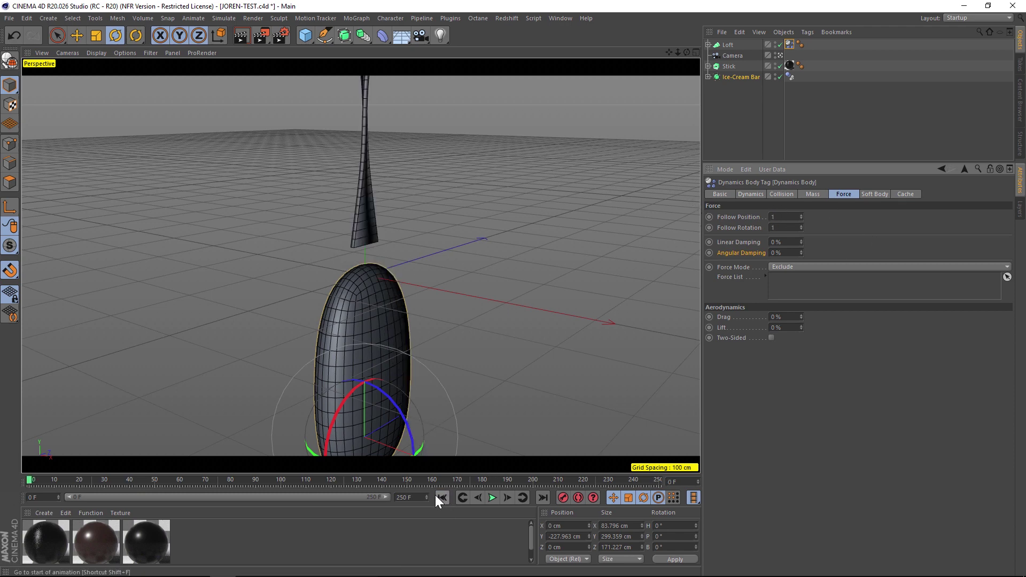
click(447, 498)
click(493, 498)
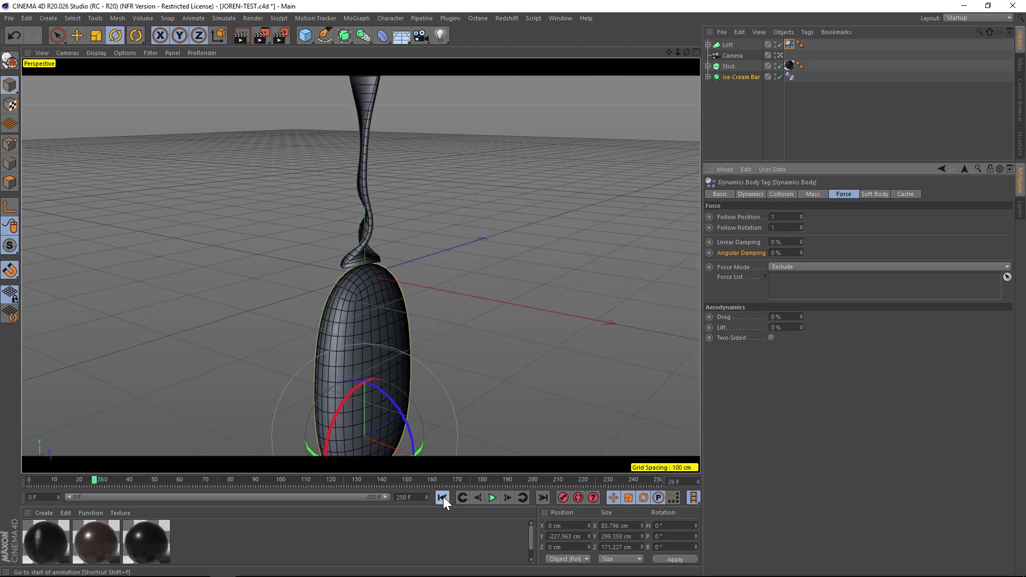
click(443, 497)
Set the Loft's Linear Damping to 10% and Angular Damping to 100%, and test-play the simulation before returning to the start.
click(738, 242)
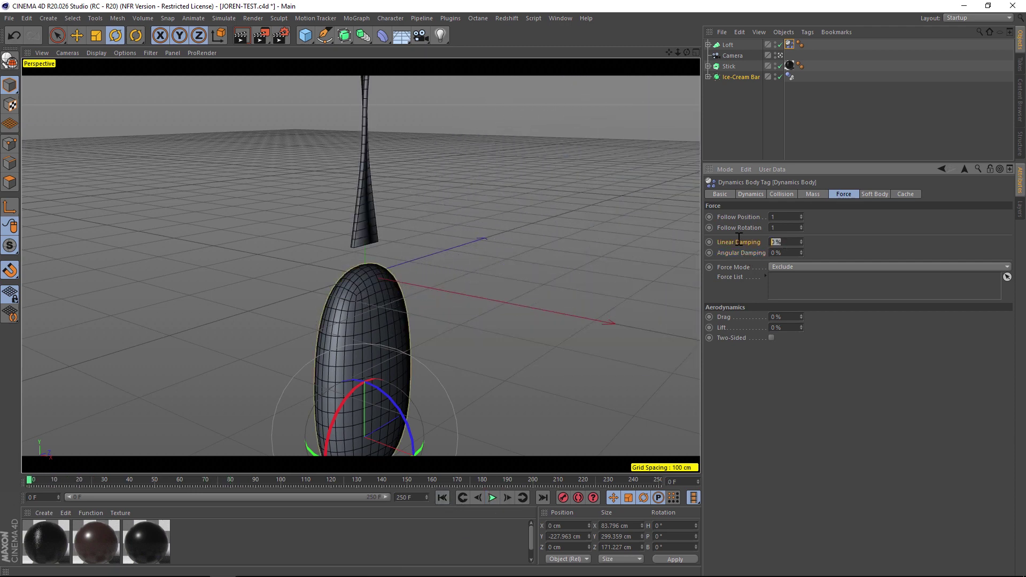
text(10)
key(Tab)
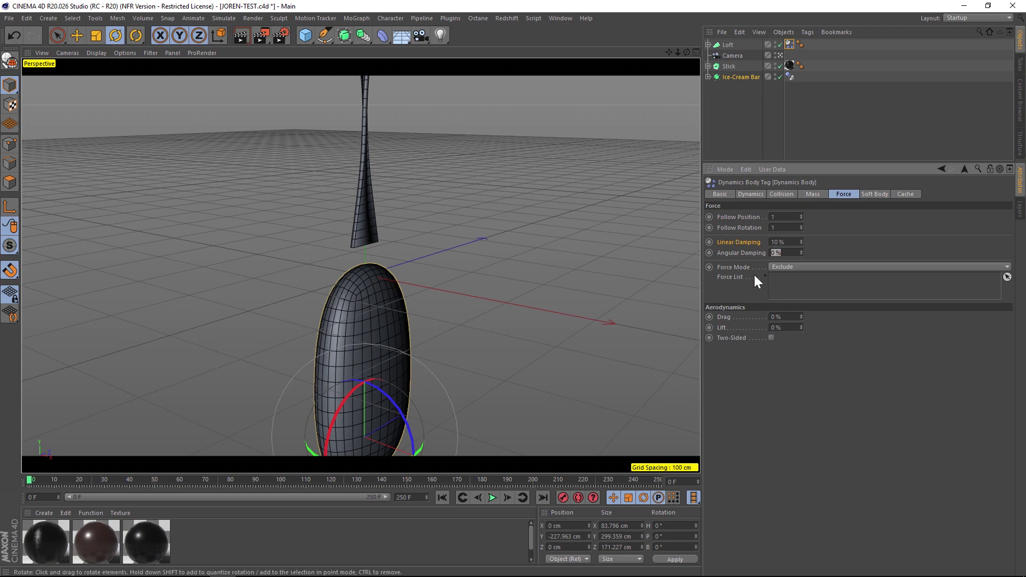
text(100)
key(Return)
click(492, 496)
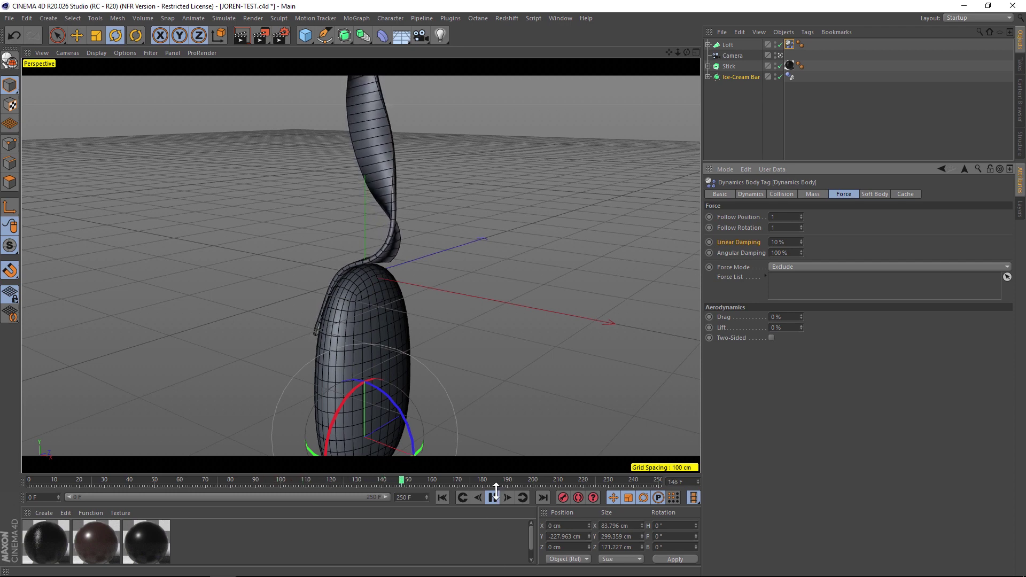
click(492, 498)
click(443, 497)
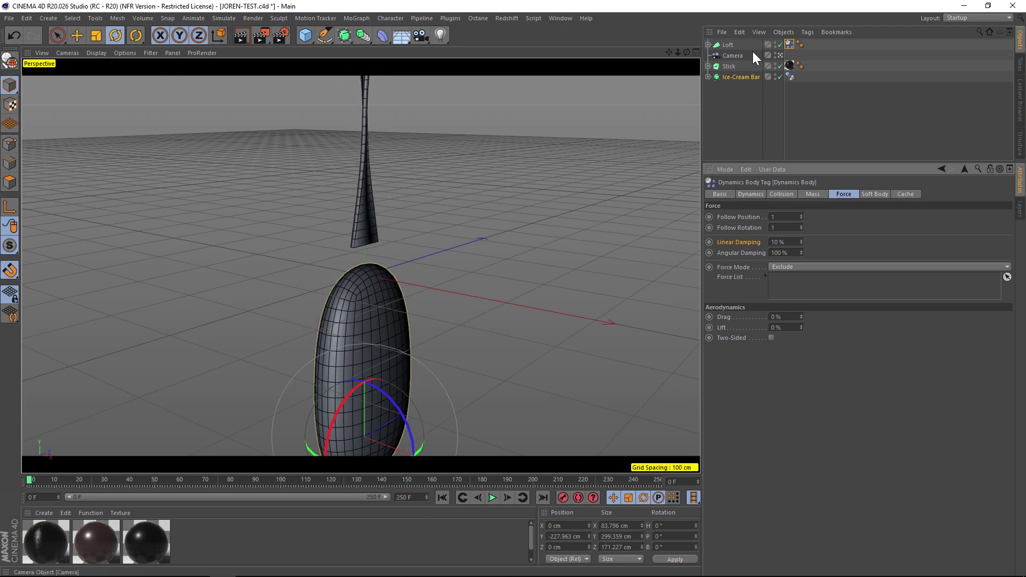
Rotate Rectangle 1 in the Loft to a bank angle of 68° to twist the strip's lower end, and test-play the simulation.
click(708, 45)
click(736, 66)
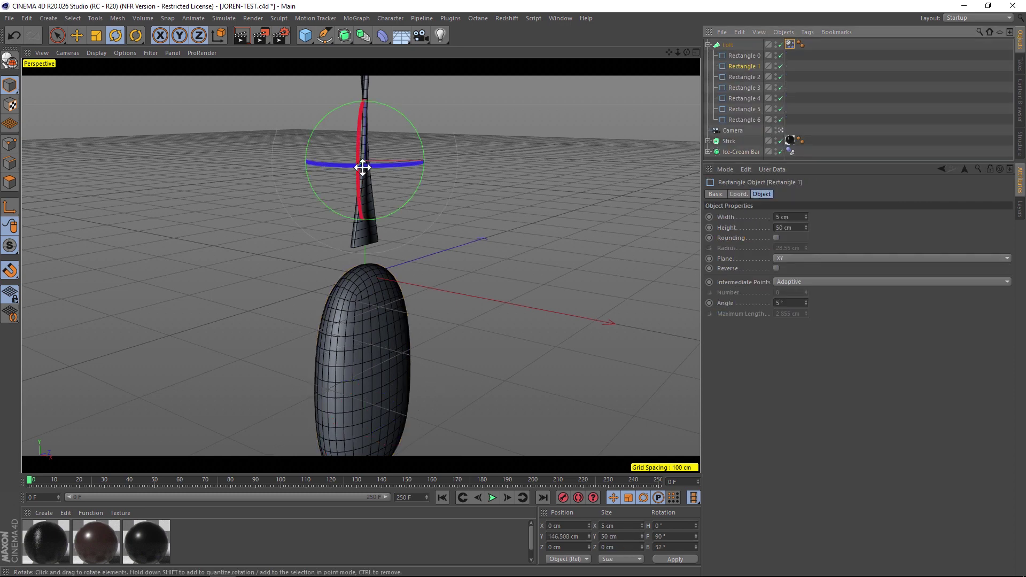
drag(386, 164, 425, 170)
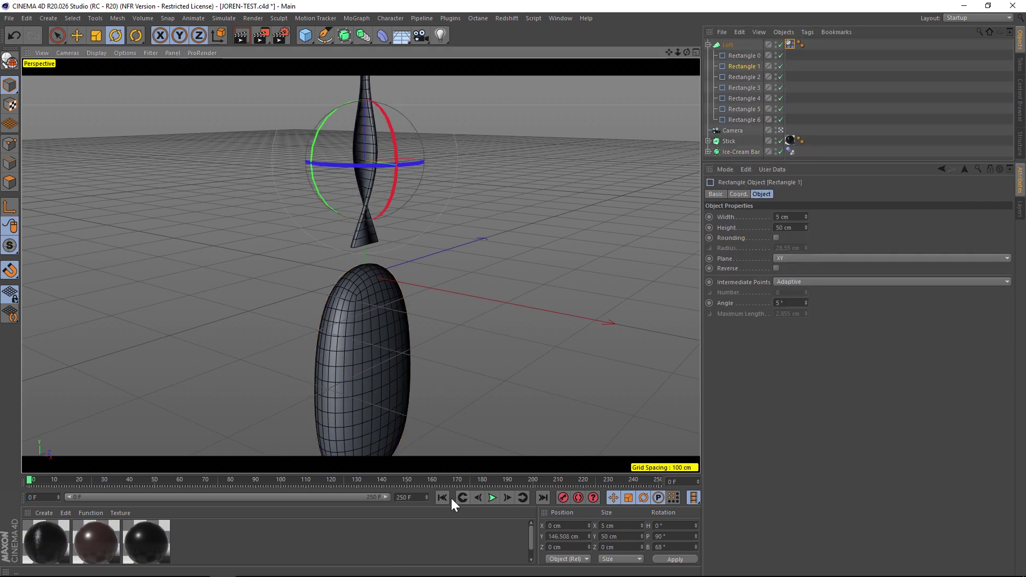
click(496, 496)
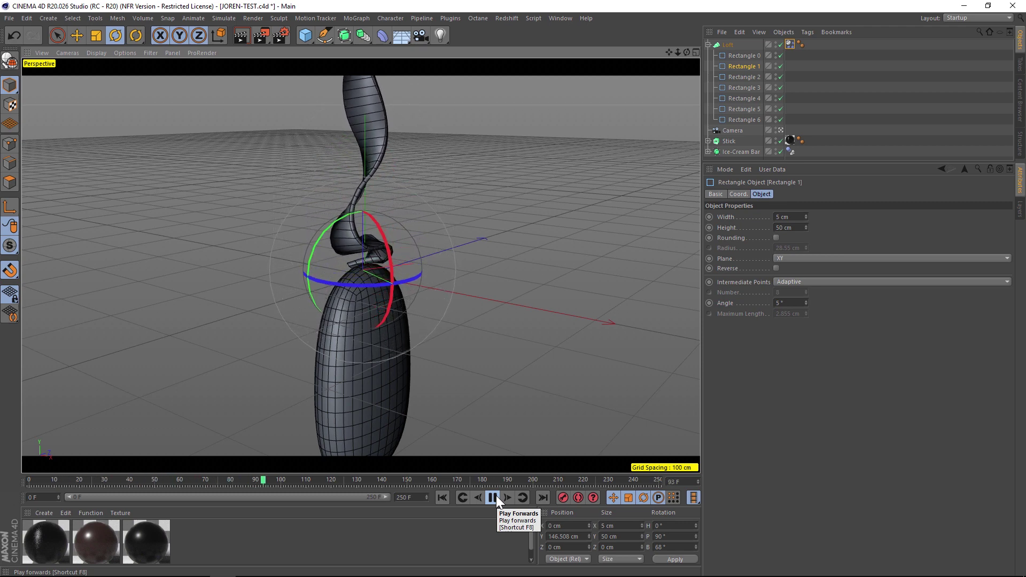
click(493, 498)
click(461, 497)
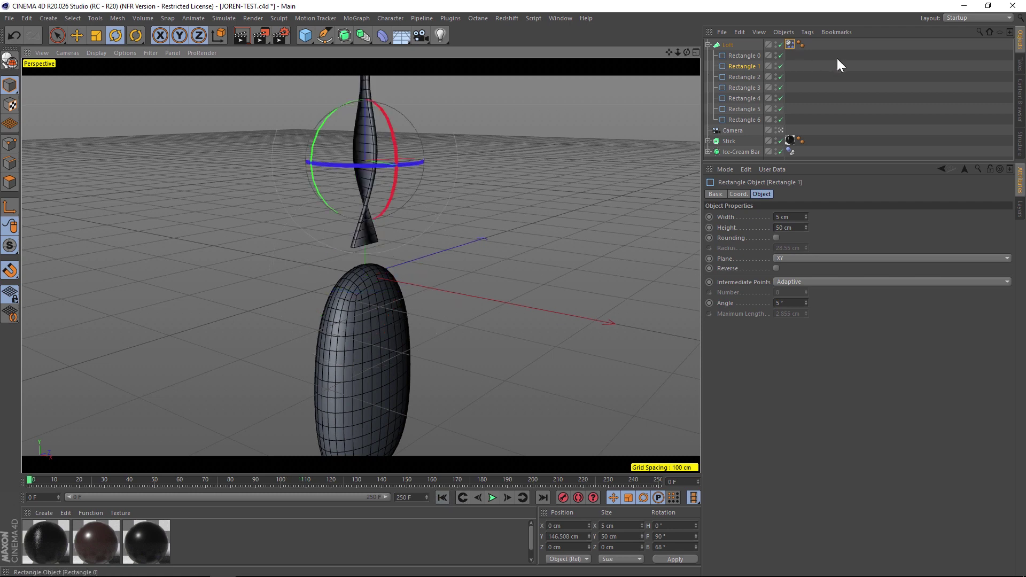
Set the Structural springs of the Loft's Soft Body tag to 1, and test-play the simulation.
click(789, 45)
click(877, 194)
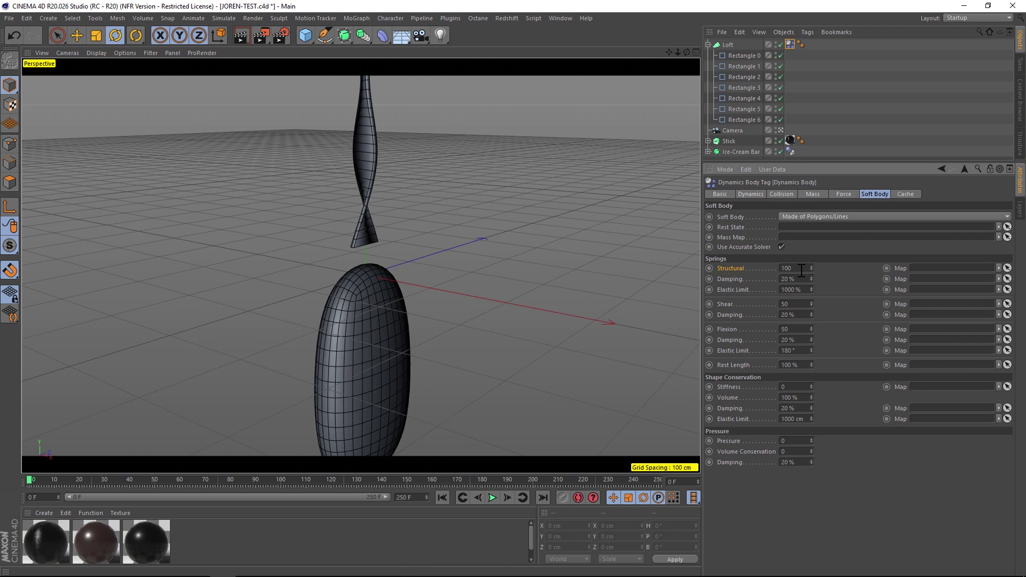
text(1)
click(491, 497)
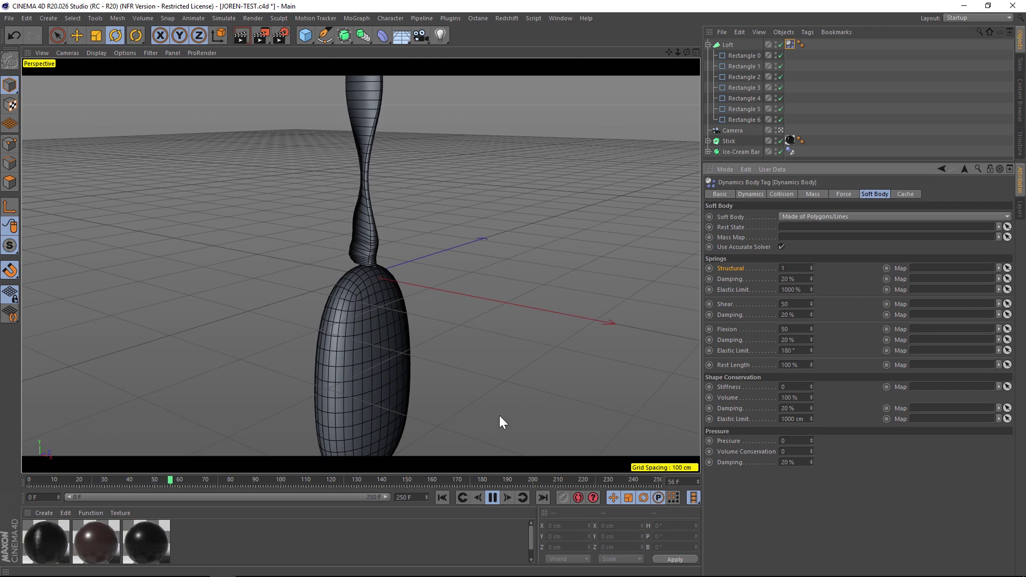
click(491, 497)
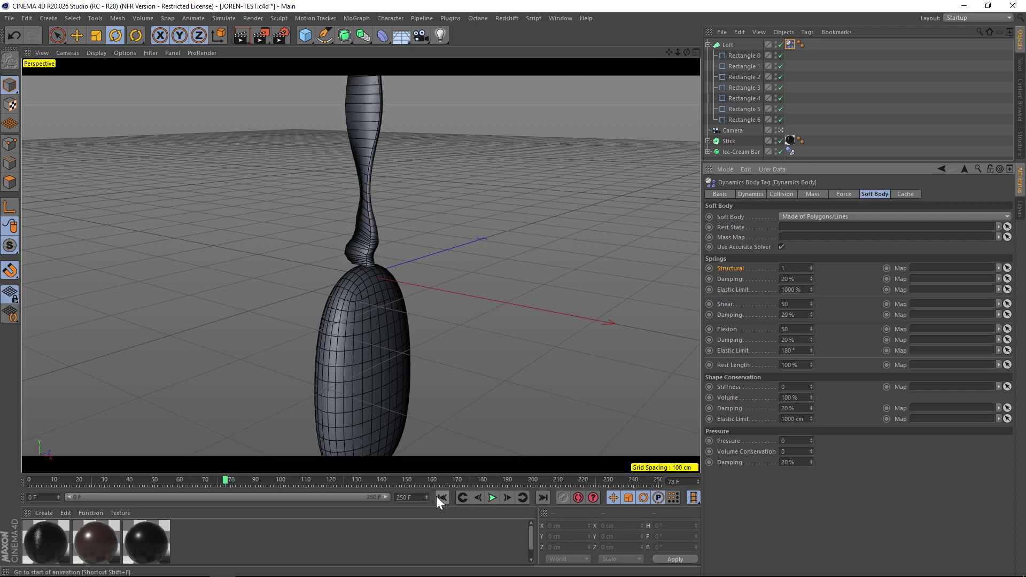
click(441, 498)
Set the Flexion springs of the Loft's Soft Body tag to 100000, and test-play the simulation.
click(727, 329)
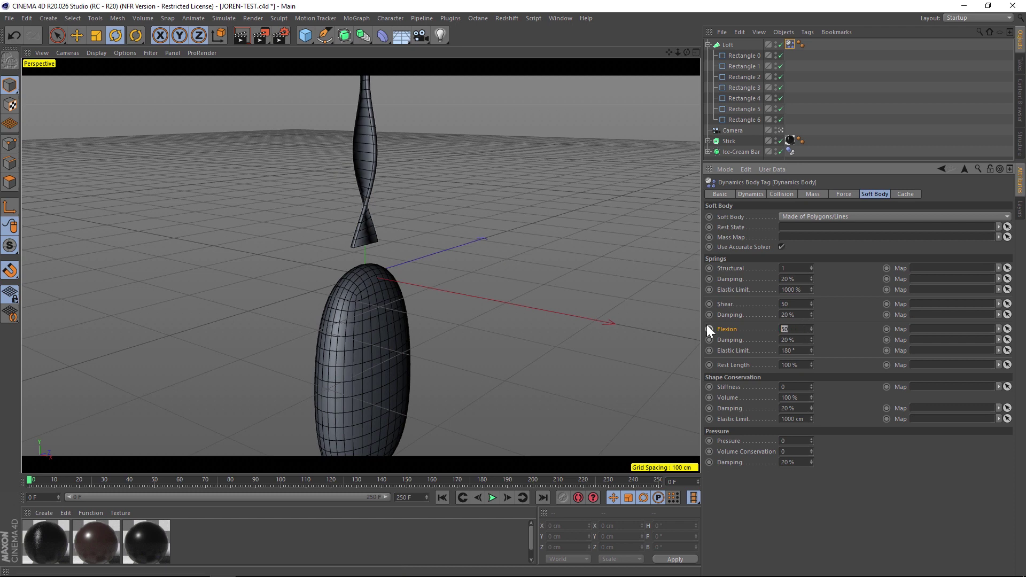
text(5000)
text(0)
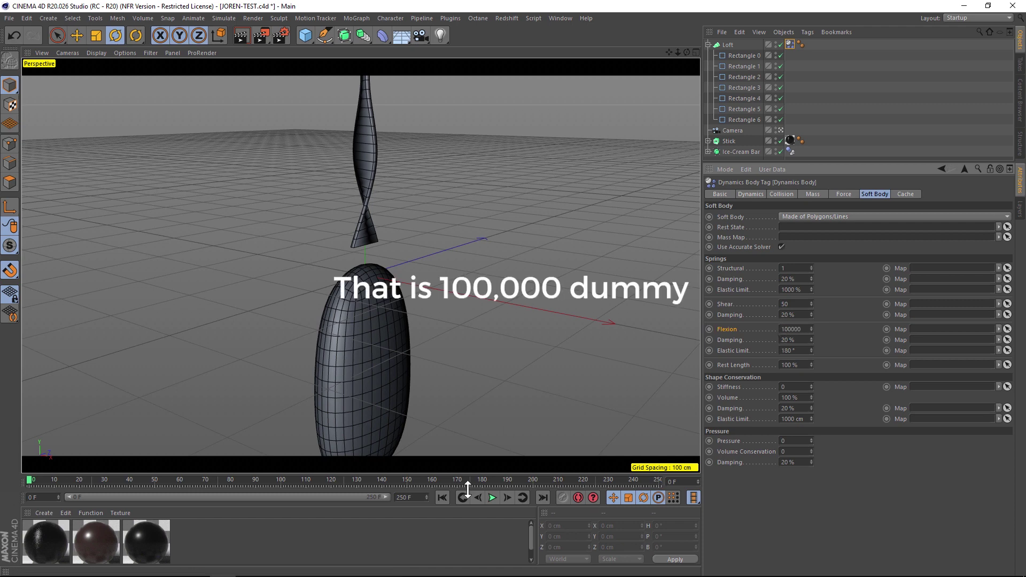
click(492, 498)
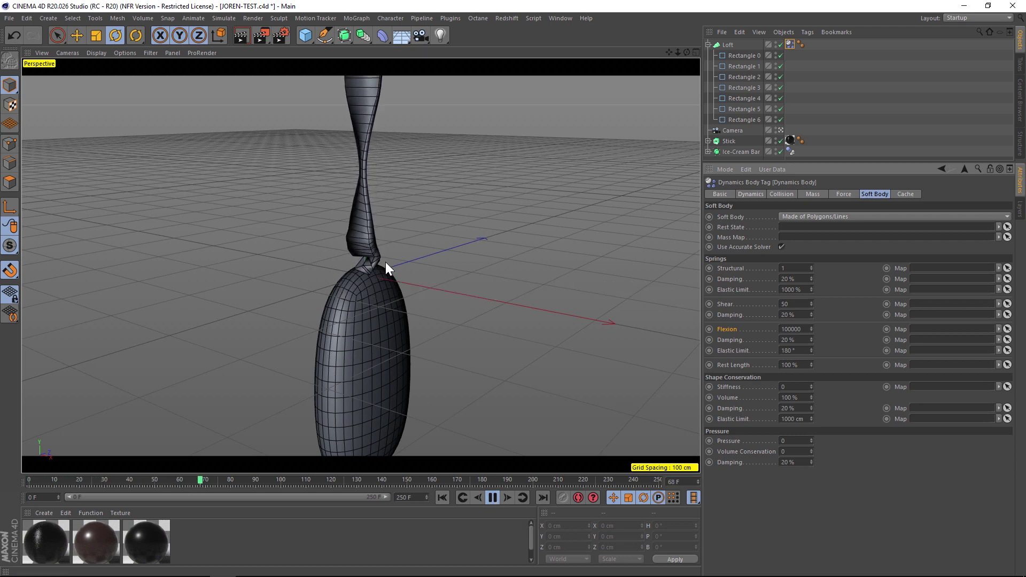
click(488, 496)
click(442, 498)
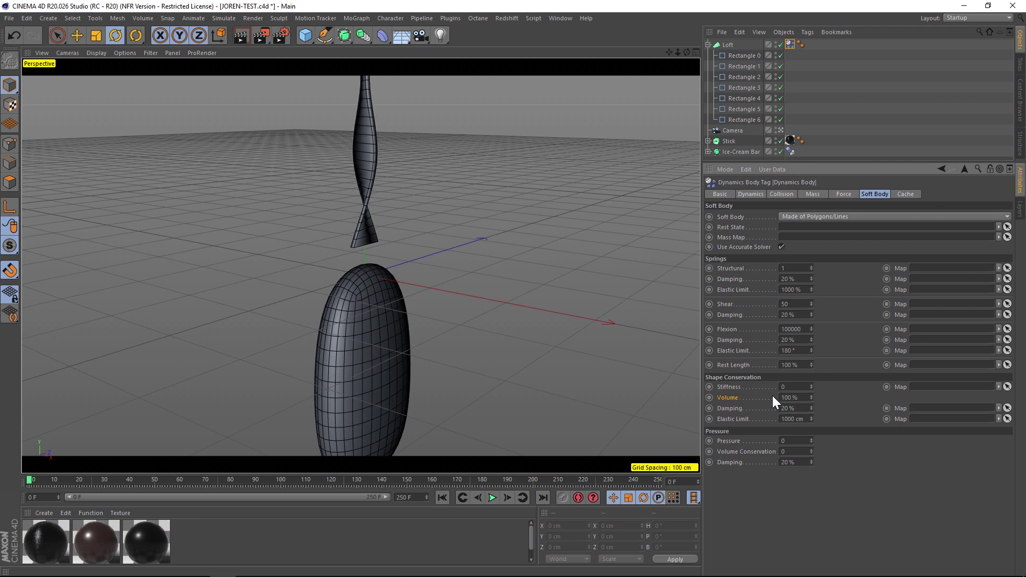
Set the Shape Conservation Volume of the Loft's Soft Body tag to 1%, and test-play the simulation.
click(803, 398)
text(1)
click(492, 497)
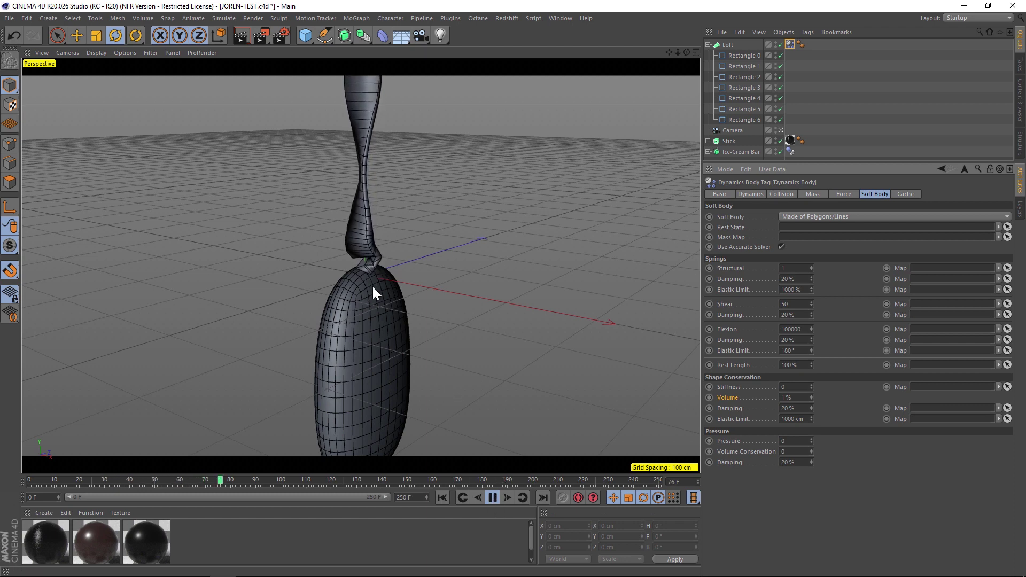
click(489, 498)
click(442, 498)
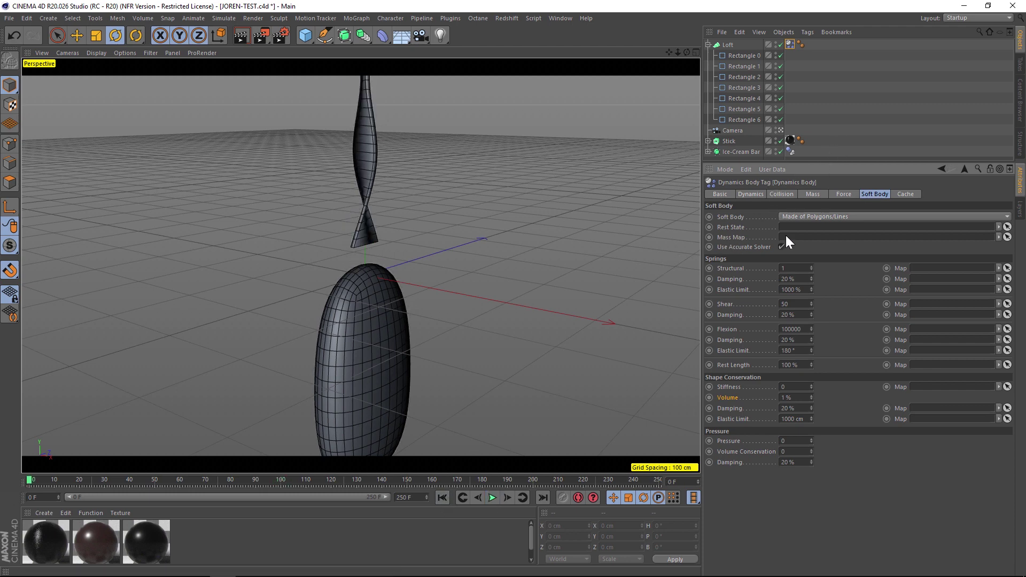
Try a project dynamics gravity of 1500 cm with the simulation playing, and lower it to 1400 cm.
key(ctrl+d)
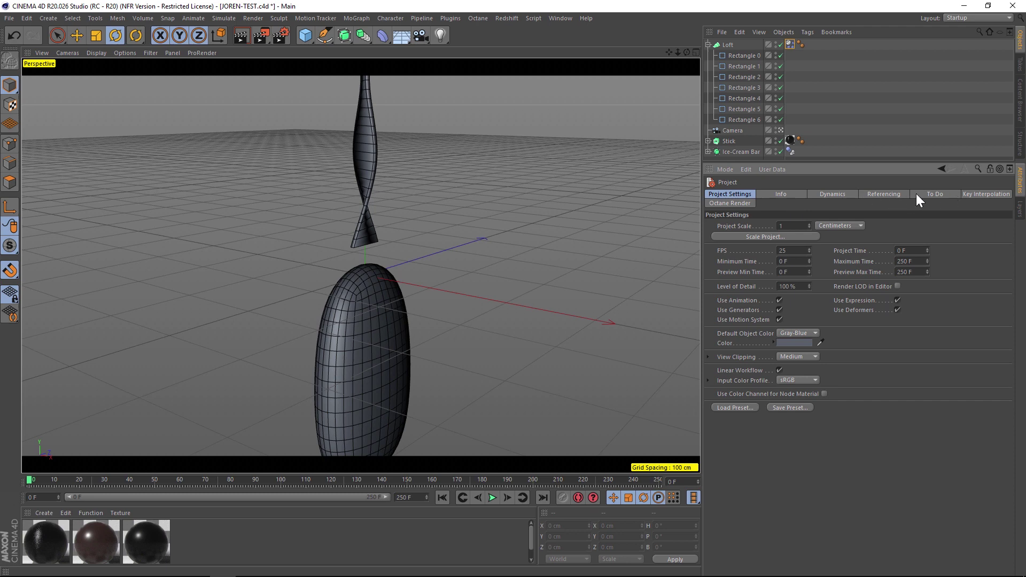
click(832, 194)
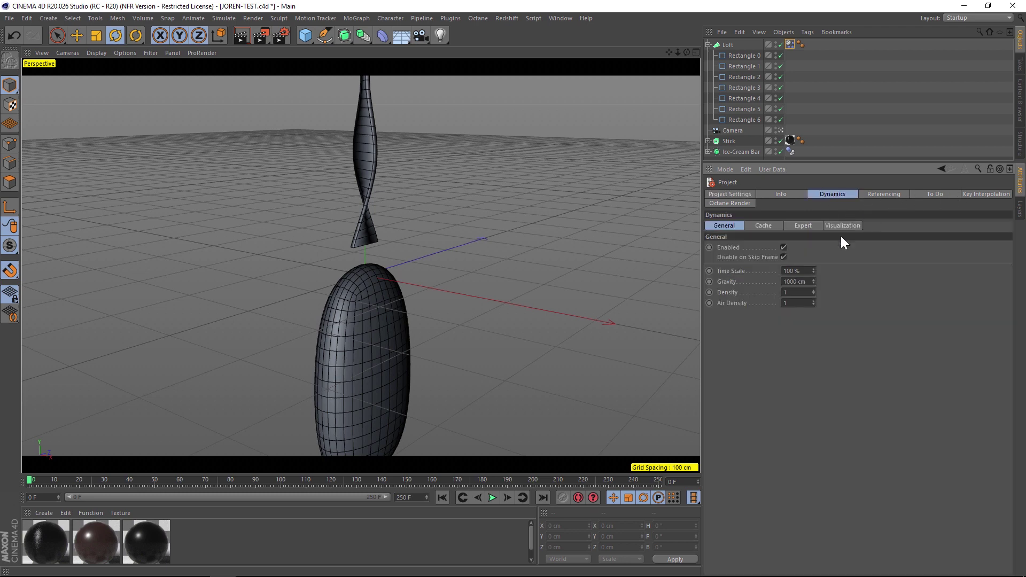
click(791, 282)
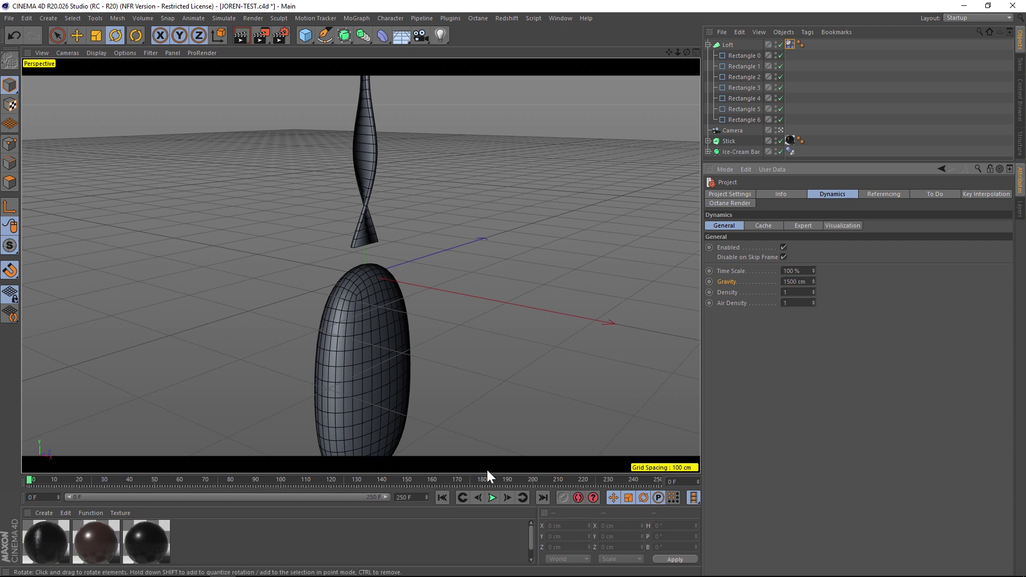
click(489, 497)
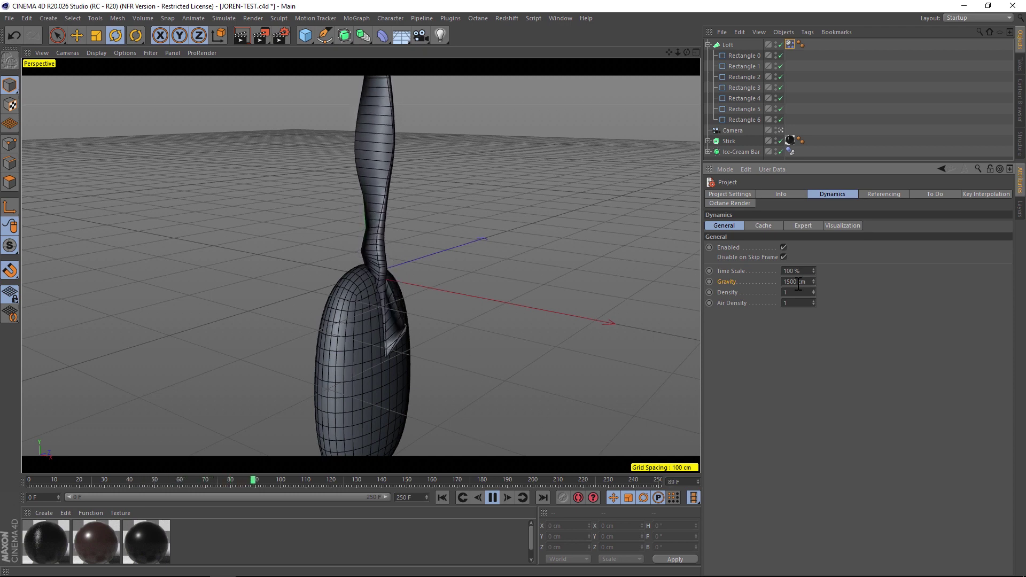
drag(791, 282, 787, 282)
text(4)
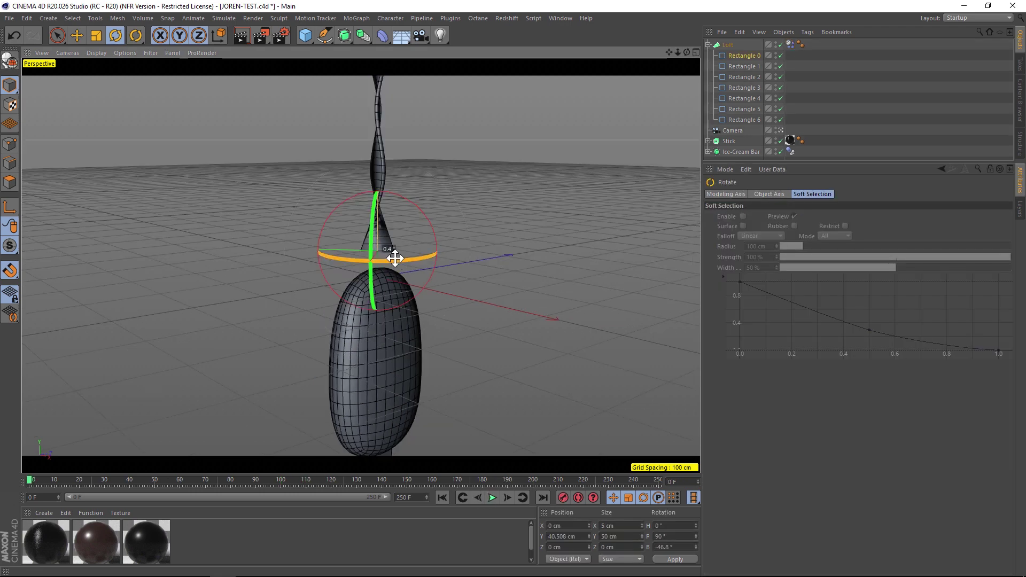
Rotate Rectangle 1 in the Loft further to a bank angle of 96.8° to strengthen the twist near the strip's lower end.
drag(395, 258, 508, 233)
click(744, 66)
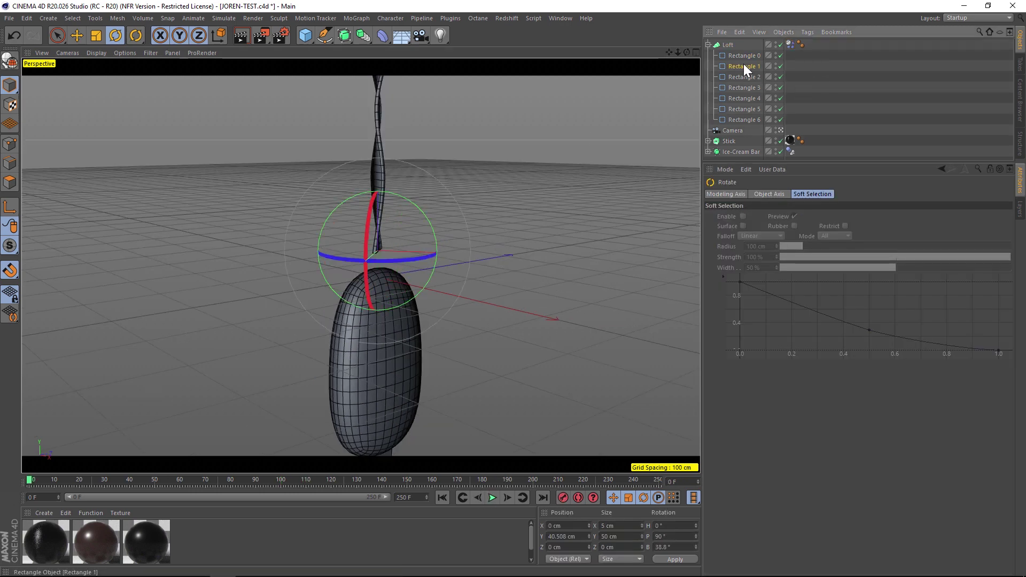
drag(330, 179, 393, 176)
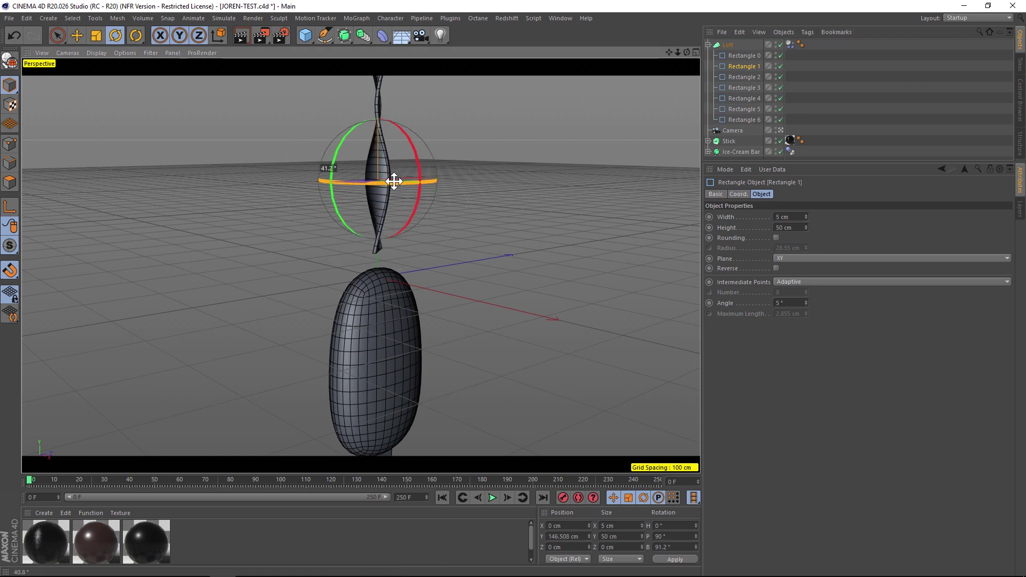
Increase the Loft's Mesh Subdivision V, and play the simulation to frame 118 to examine how the strip folds over the bar.
click(728, 45)
click(787, 228)
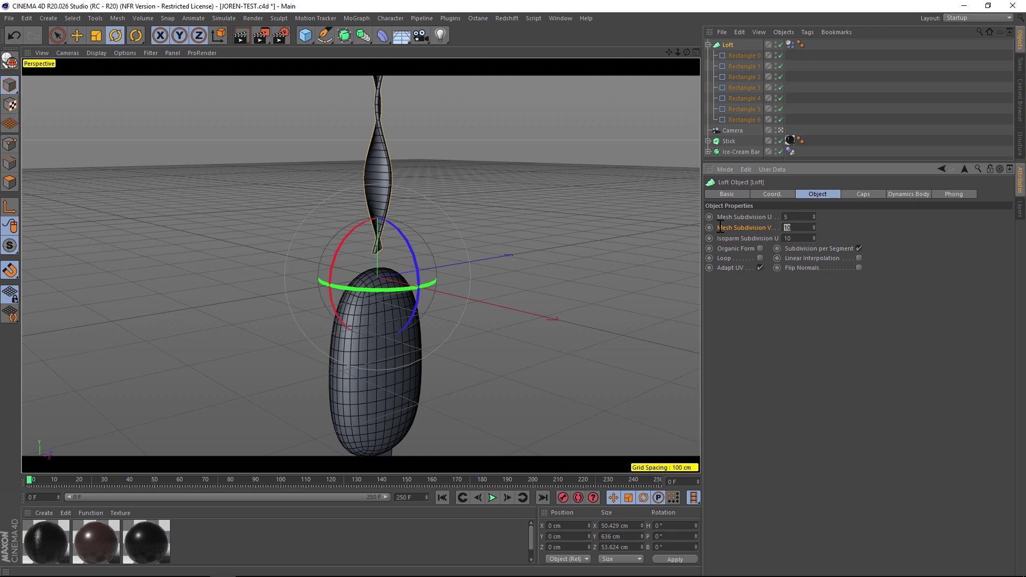
click(493, 498)
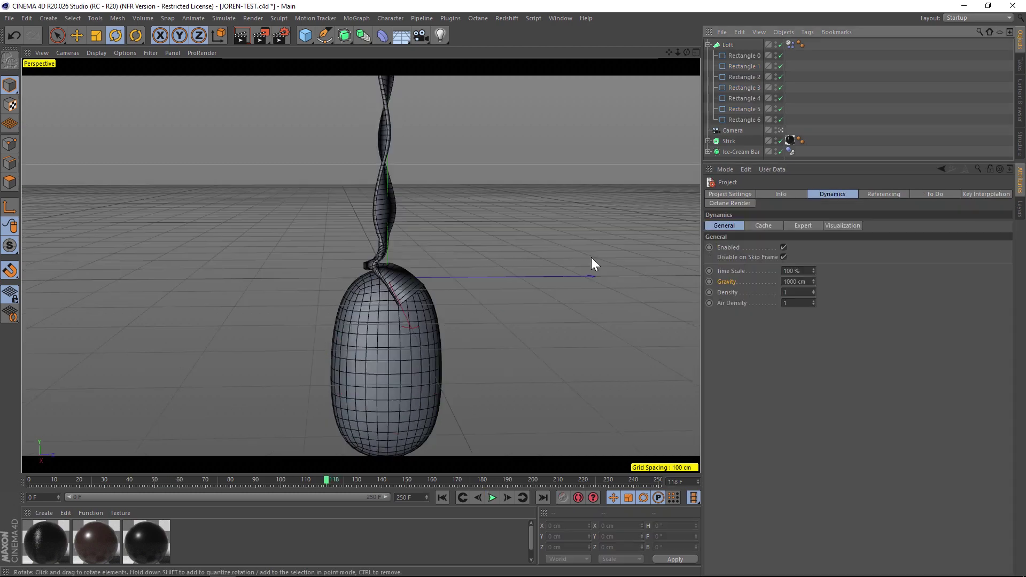
mouse_move(394, 310)
alt+mouse_down()
mouse_move(376, 306)
mouse_move(386, 306)
alt+mouse_up()
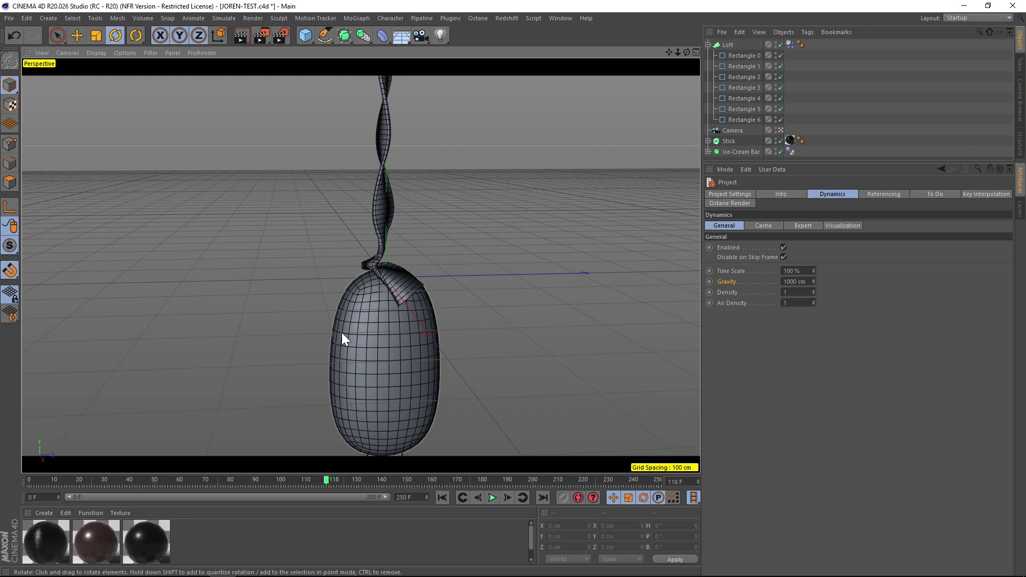
alt+drag(384, 415, 361, 474)
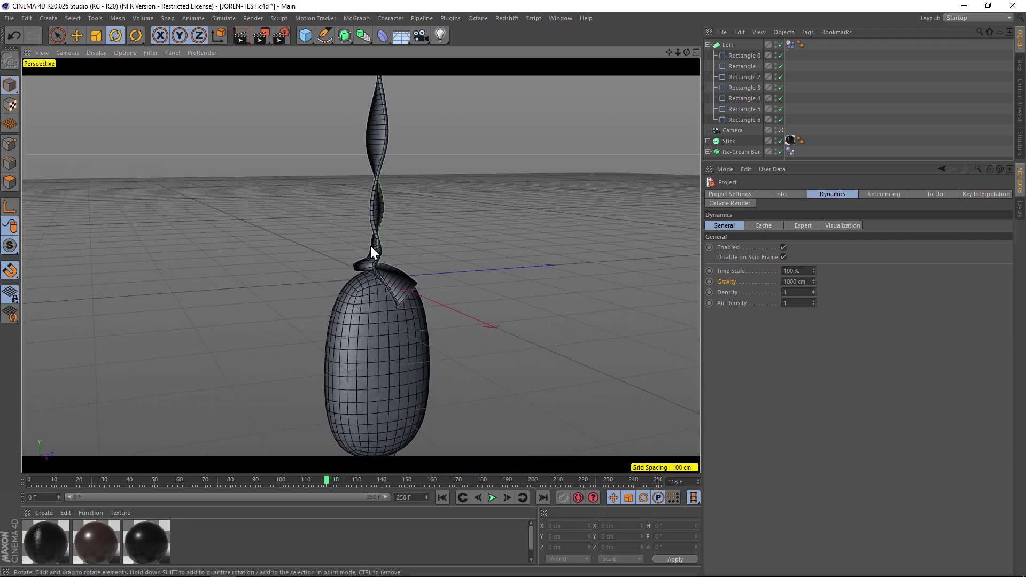
Bake the Loft's soft-body dynamics to its object cache, and scrub the result to frame 164 to examine the folds over the bar.
click(790, 45)
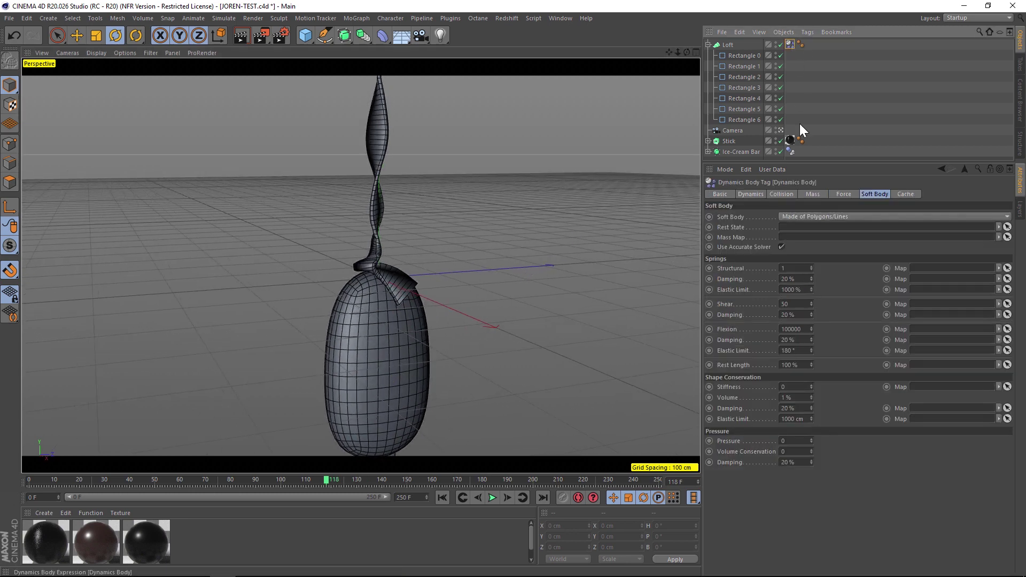
click(907, 194)
click(755, 237)
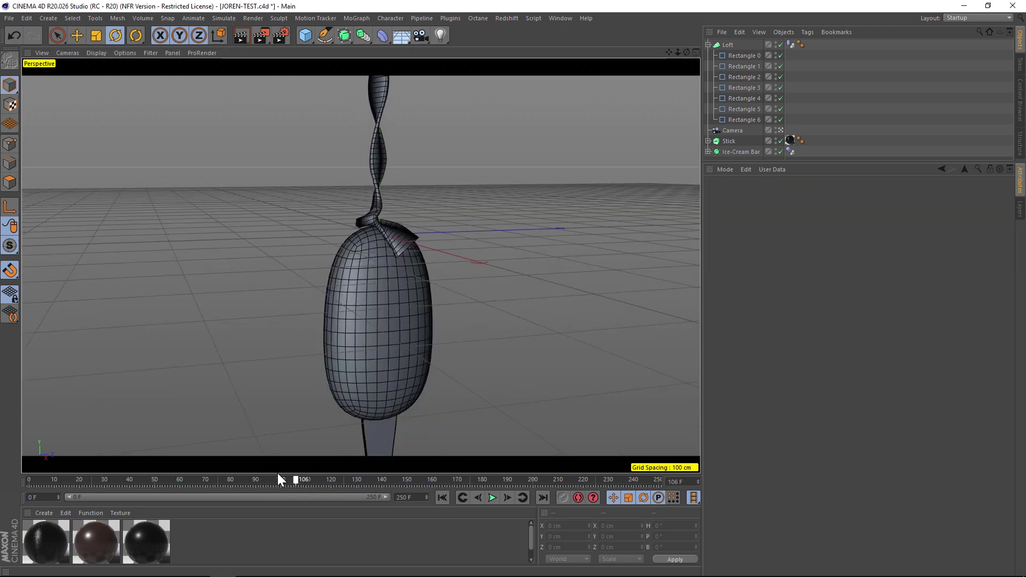
drag(278, 480, 600, 479)
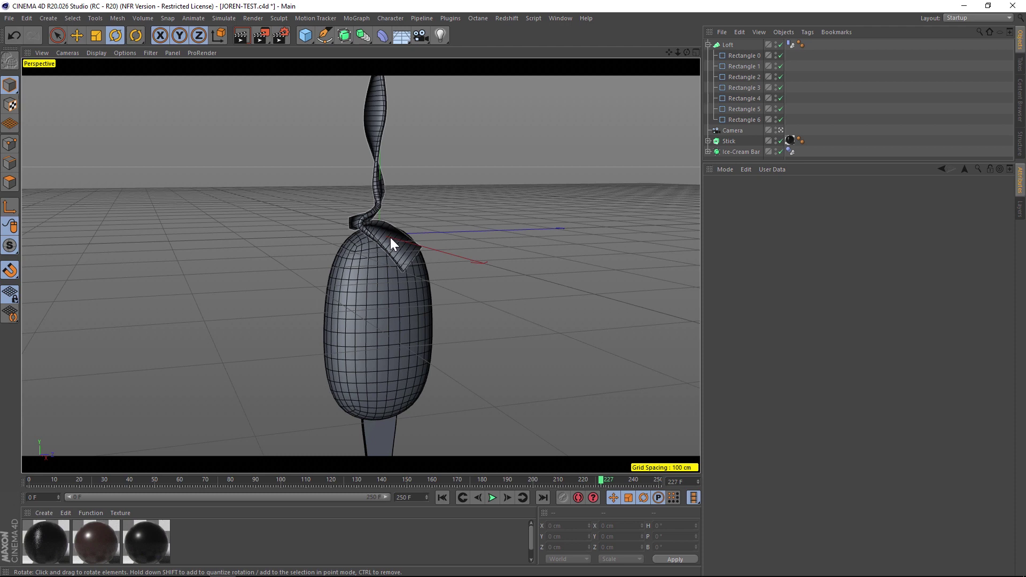
click(741, 56)
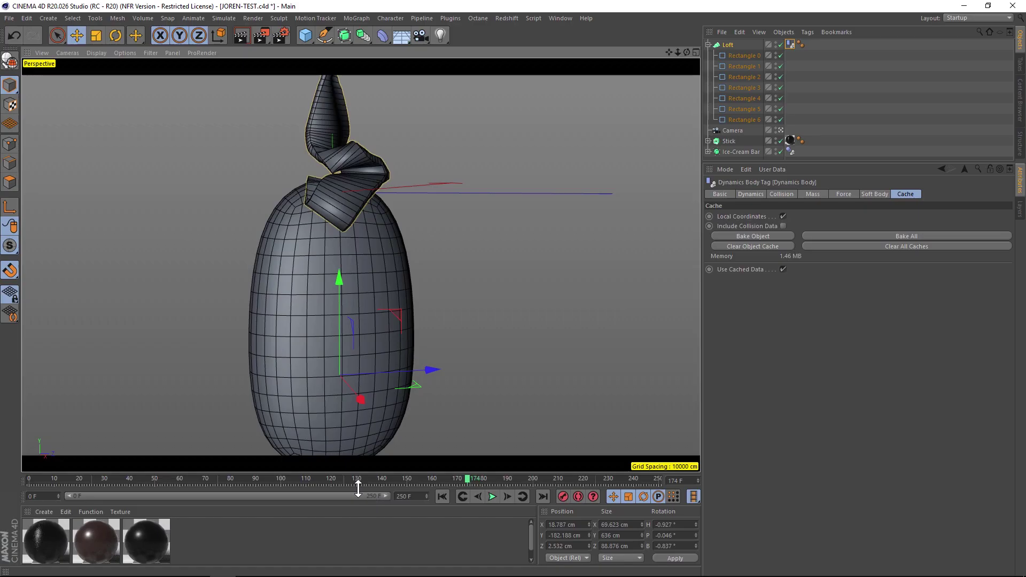
drag(329, 477, 441, 469)
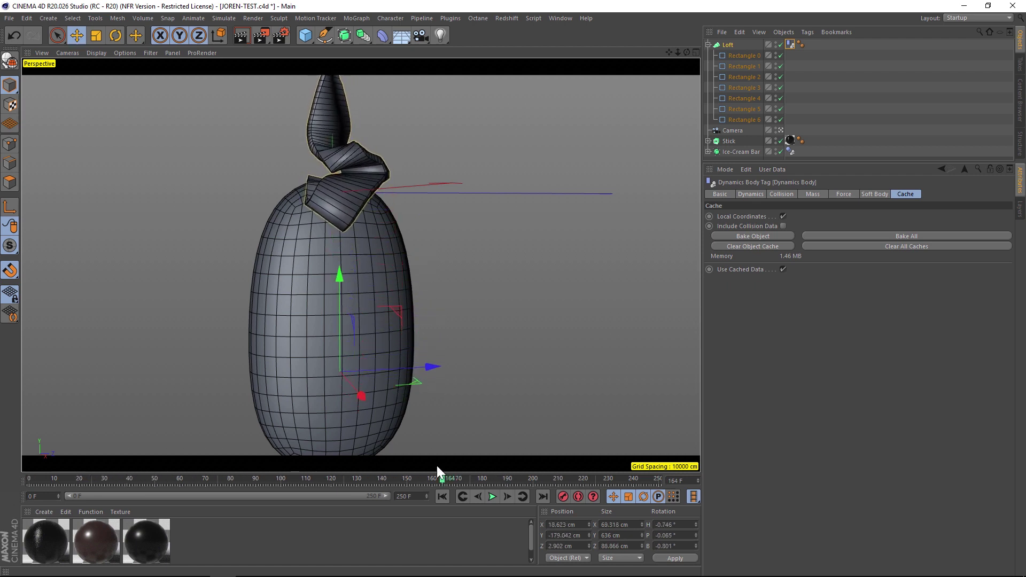
Reset the collision Bounce and Friction of the Loft's Dynamics Body tag to their defaults.
click(813, 194)
click(786, 194)
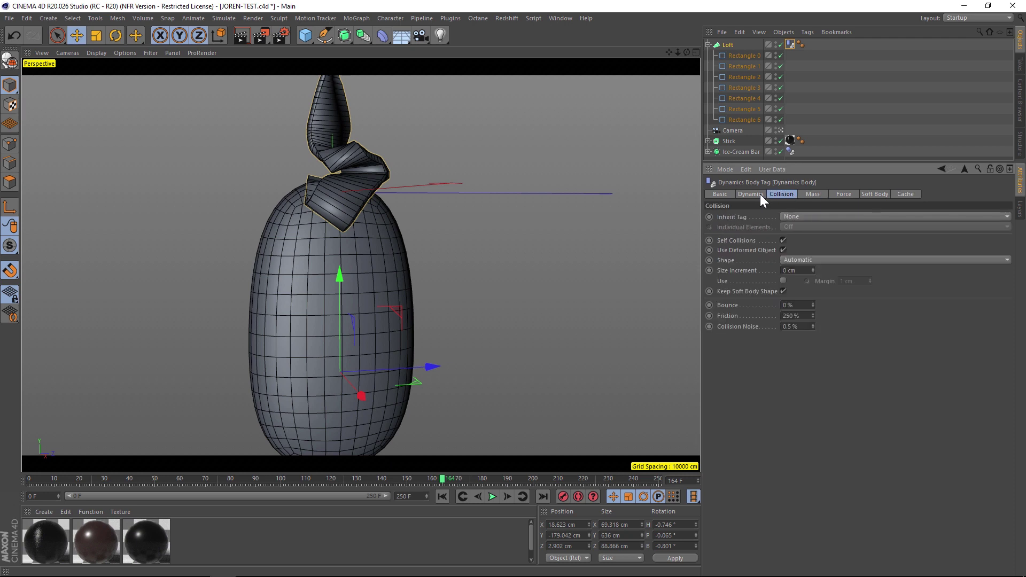
right_click(730, 307)
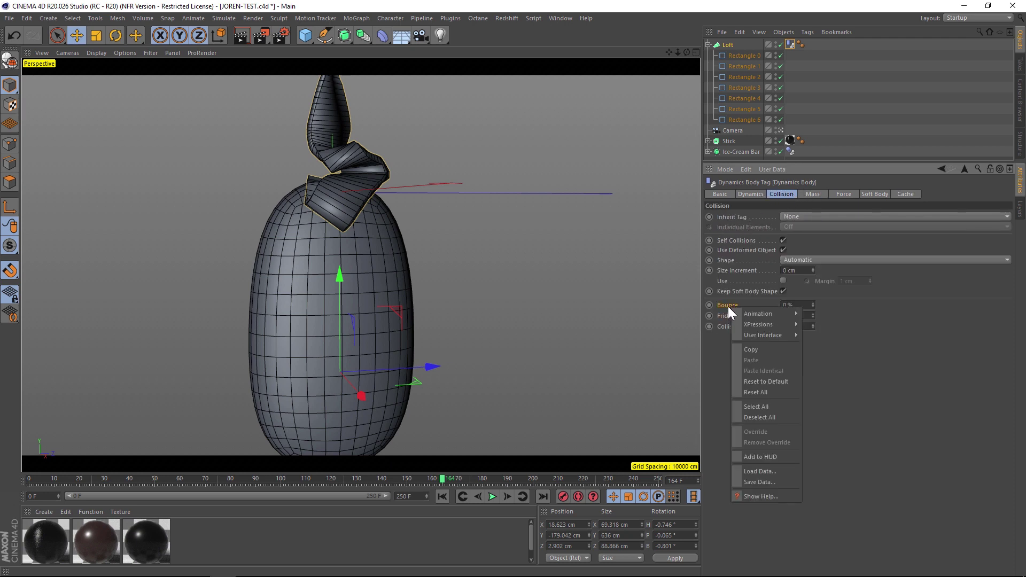
drag(724, 307, 726, 312)
right_click(726, 308)
click(768, 379)
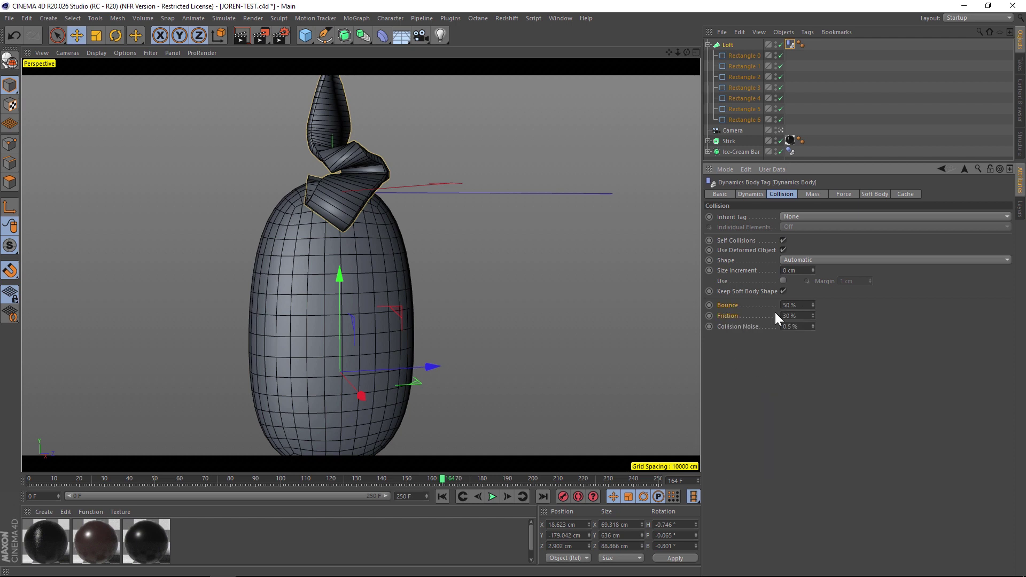
Set the collision Bounce of the Loft's Dynamics Body tag to 0%, and open its Friction value for editing.
click(724, 307)
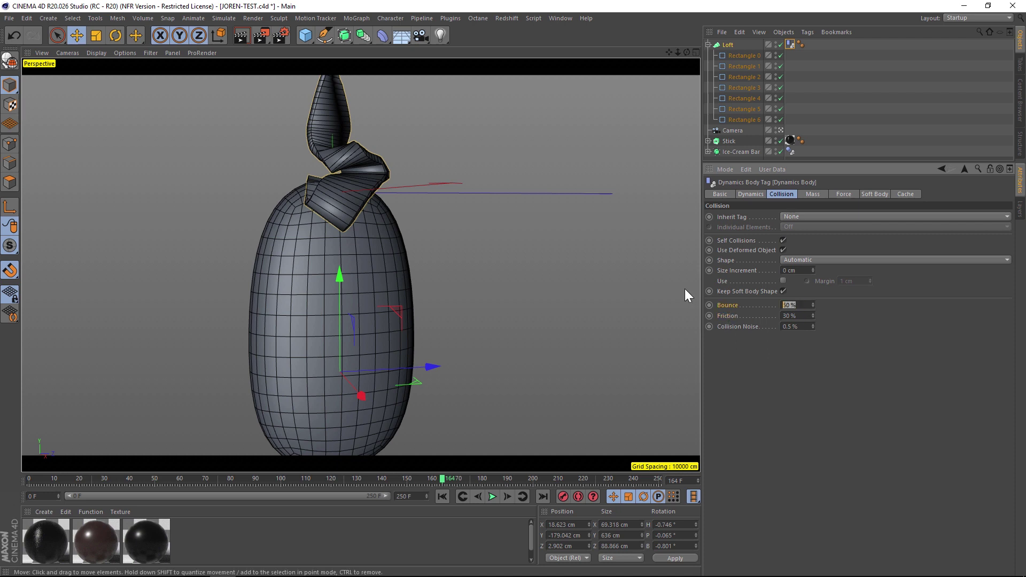
text(0)
click(795, 316)
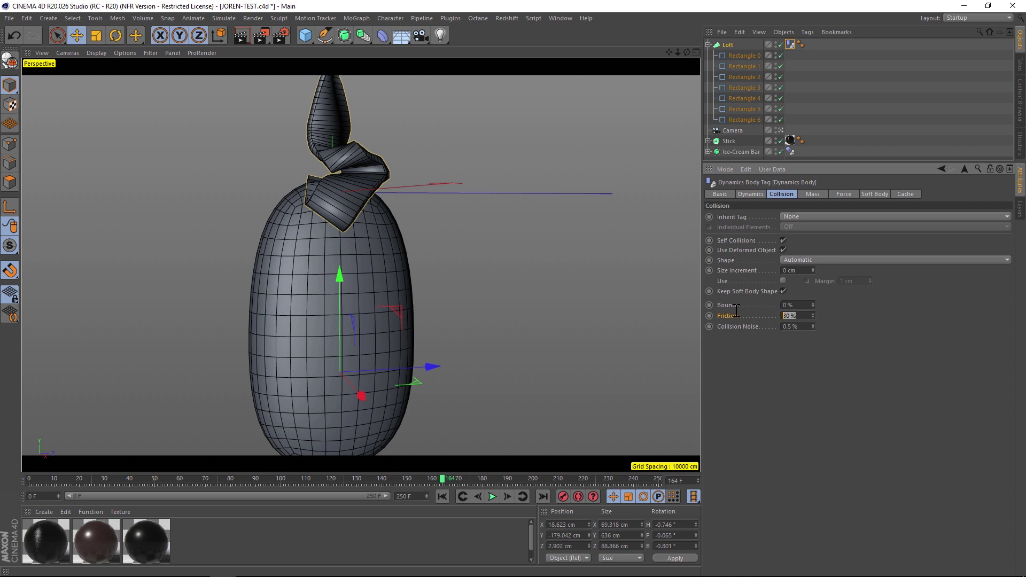
Check the collision Bounce and Friction of the Ice-Cream Bar's Dynamics Body tag, and examine where the strip touches the bar.
click(740, 151)
click(789, 152)
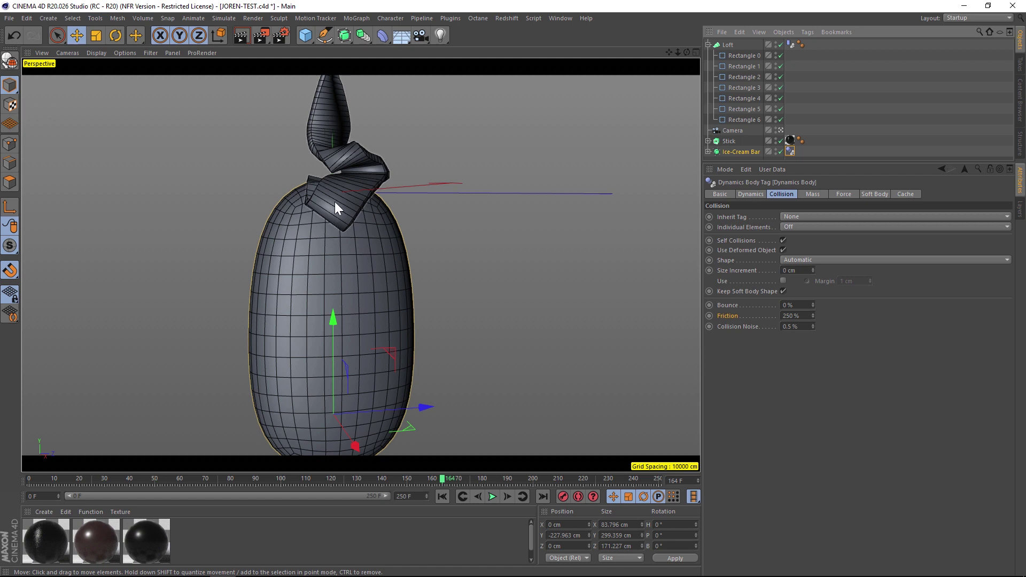
mouse_move(314, 196)
alt+mouse_down()
mouse_move(304, 188)
mouse_move(323, 200)
alt+mouse_up()
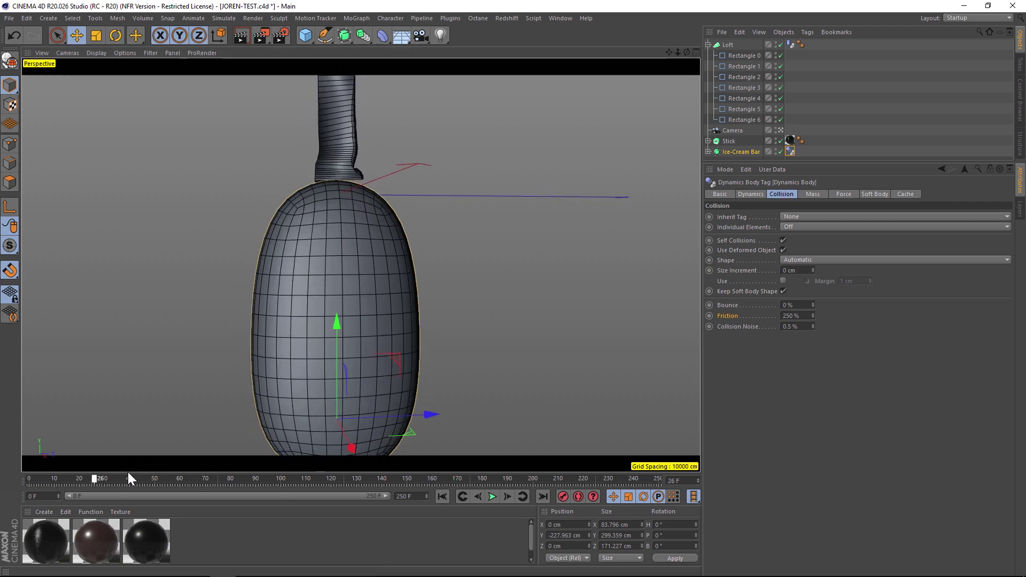
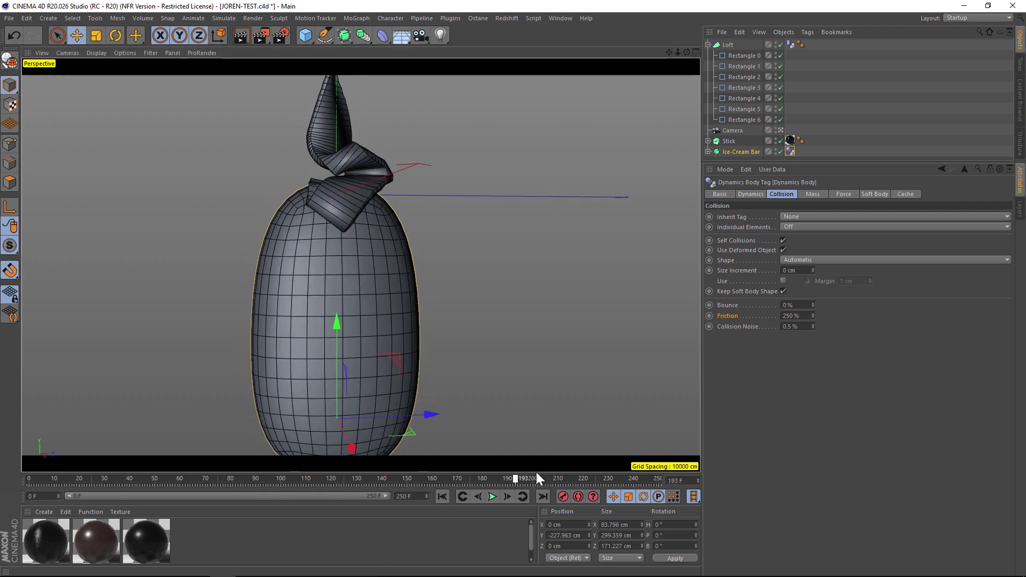
Add a cube, scale it down to 64.4 cm, and move it into the empty space beside the ice-cream bar.
drag(679, 52, 663, 52)
mouse_move(352, 262)
alt+mouse_down()
mouse_move(319, 261)
mouse_move(364, 262)
alt+mouse_up()
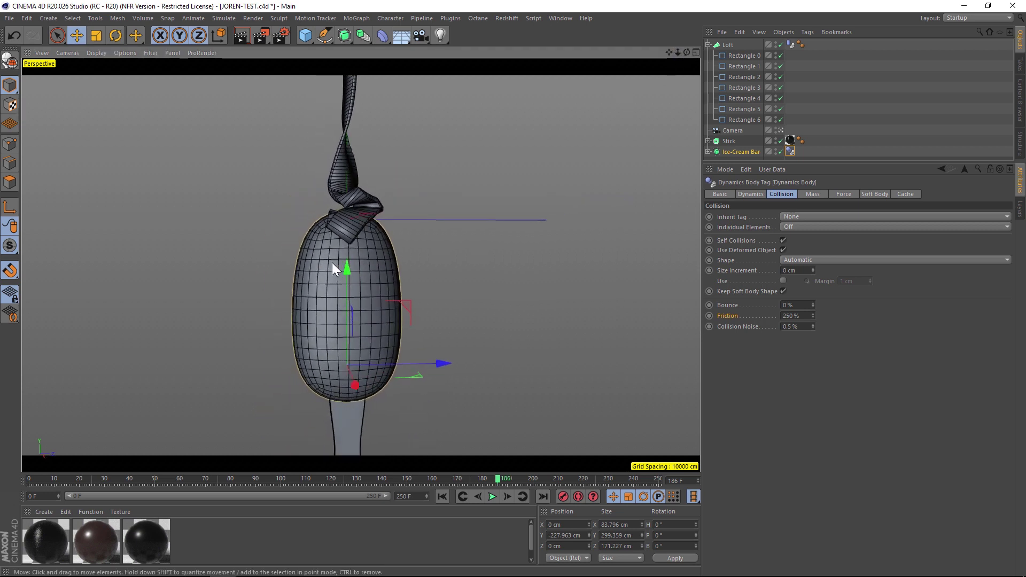
scroll(335, 331, up, 2)
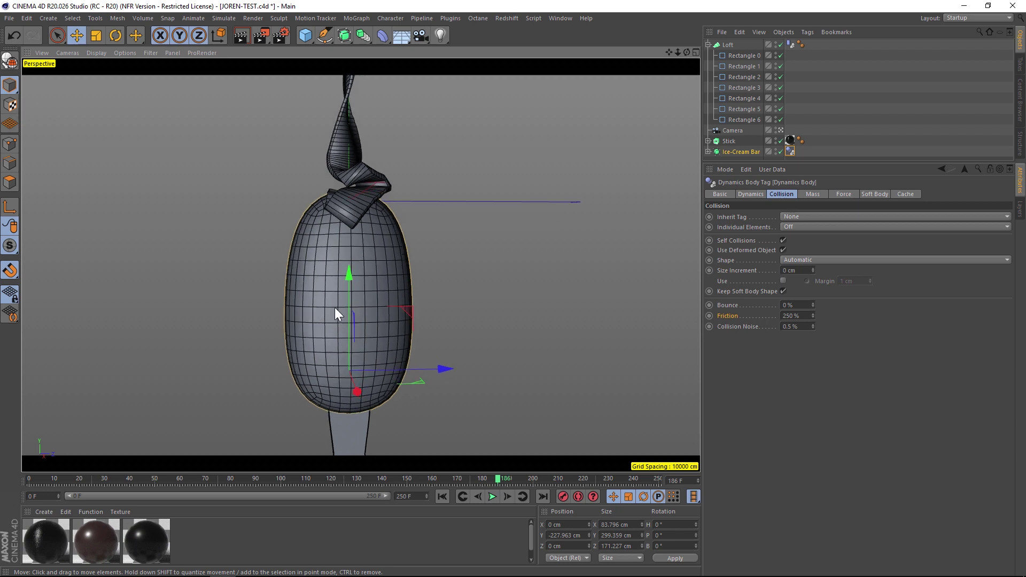
click(305, 35)
key(t)
drag(514, 170, 279, 218)
key(e)
drag(354, 208, 498, 229)
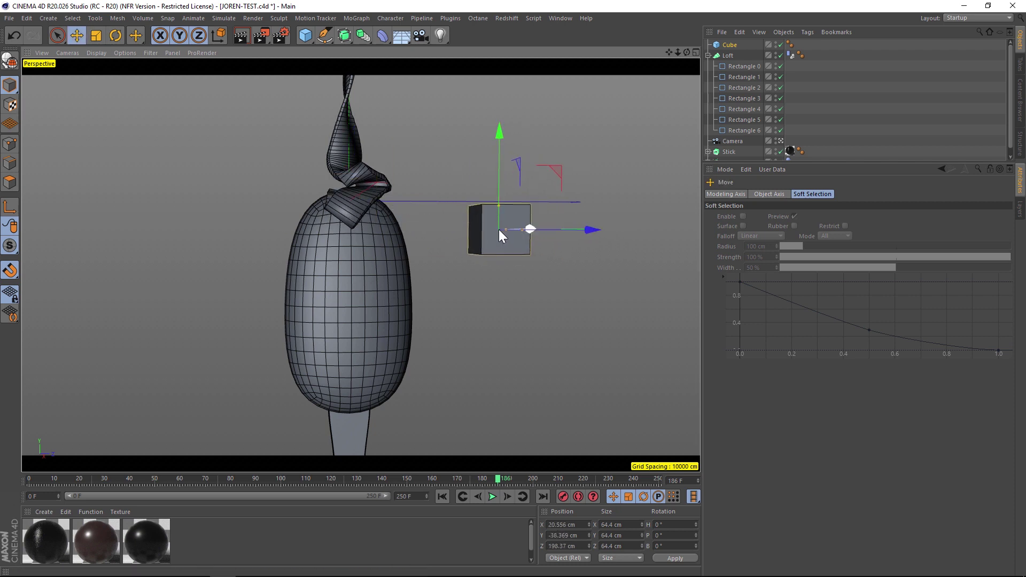
Add a Voronoi Fracture object and make the Cube its child so the cube is fractured.
key(shift+c)
text(vor)
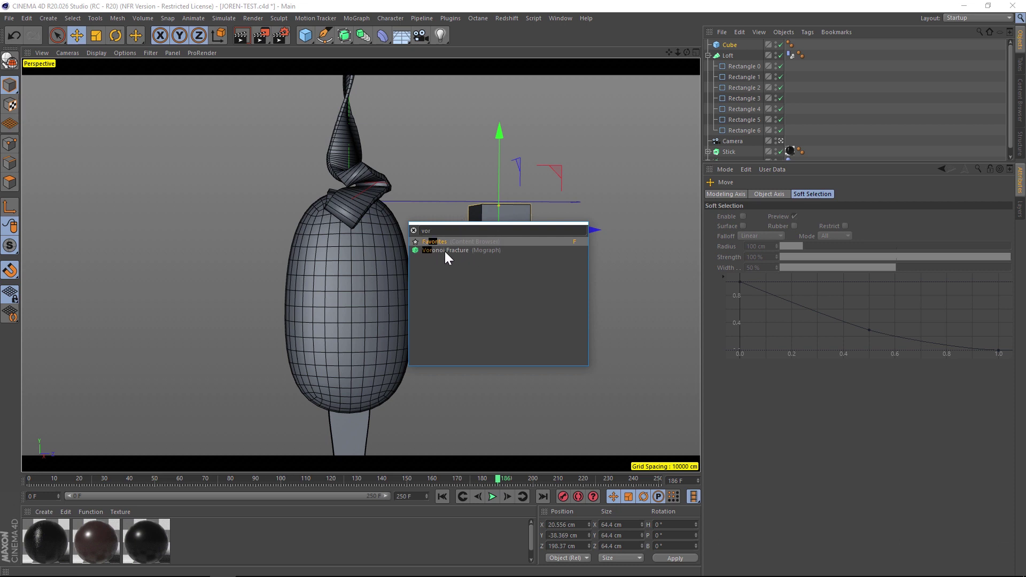
click(443, 249)
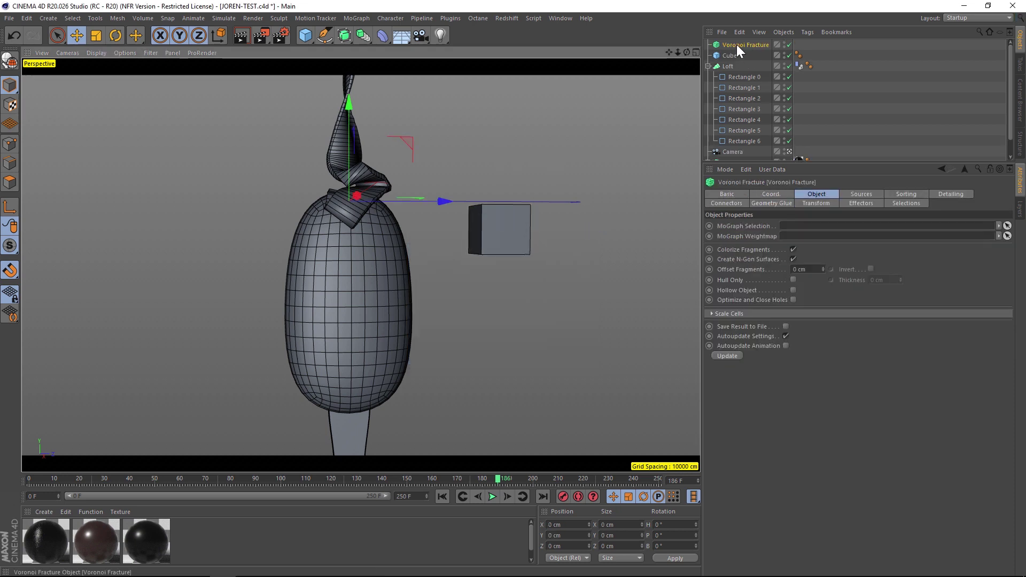
drag(730, 54, 743, 48)
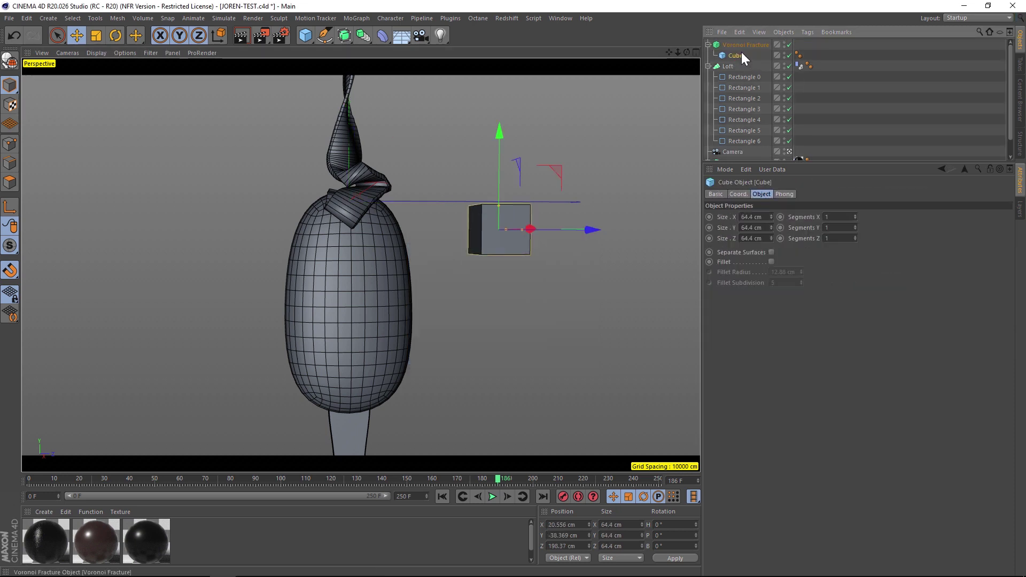
click(739, 45)
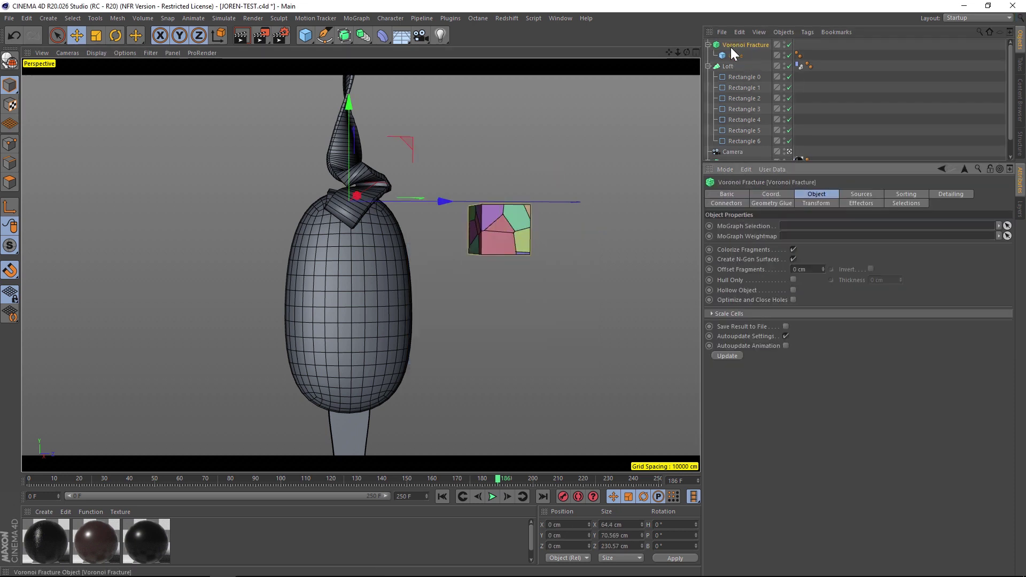
Set the Point Amount of the Voronoi Fracture's point generator distribution source to 100.
click(864, 194)
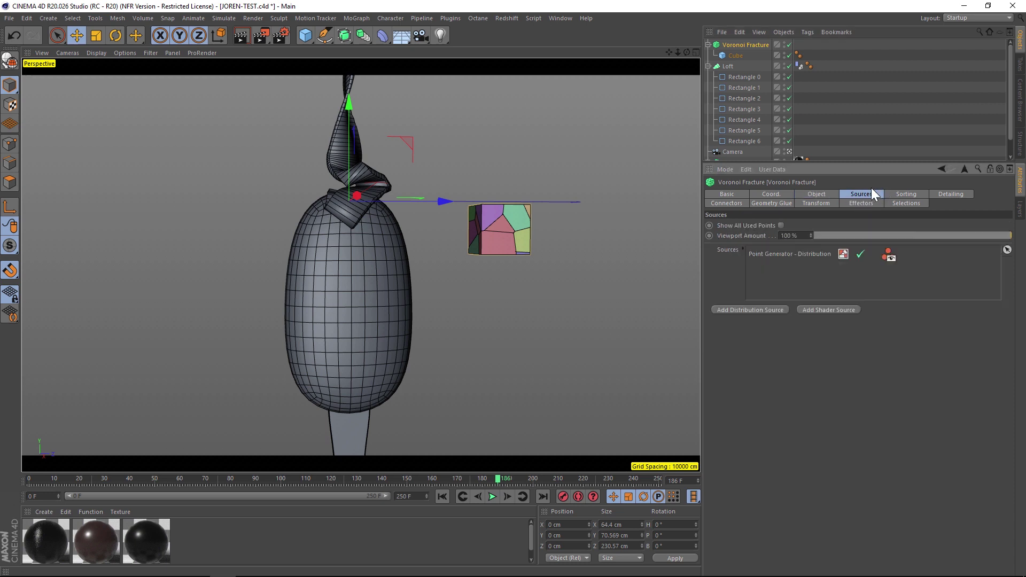
click(782, 255)
click(786, 363)
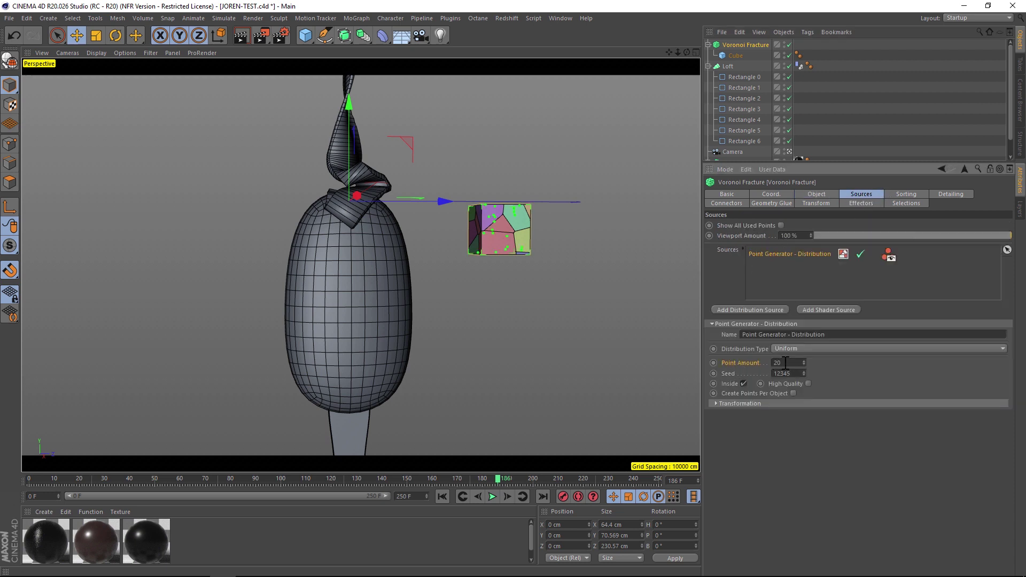
text(100)
key(Return)
alt+drag(508, 231, 507, 215)
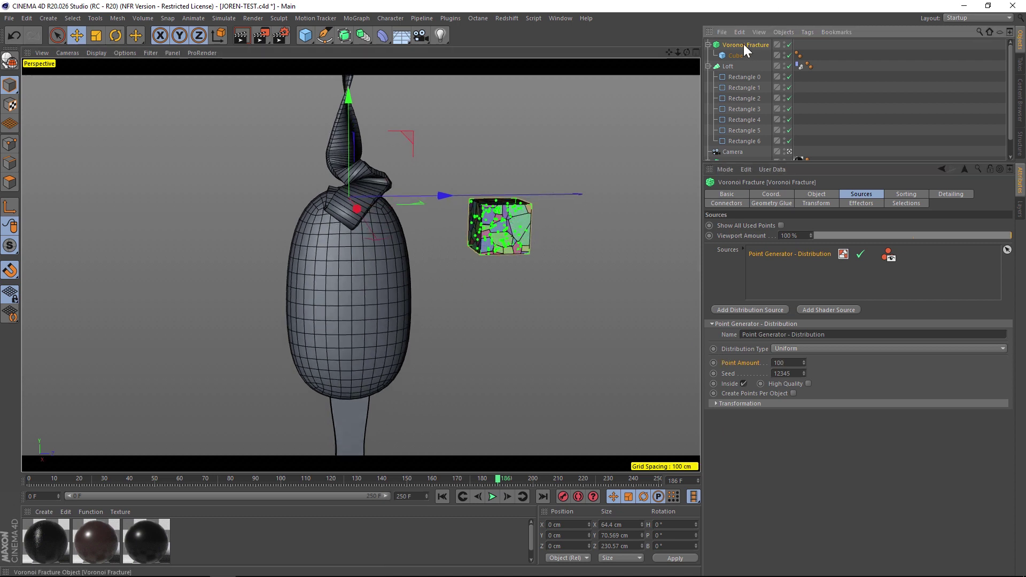
Convert the Voronoi Fracture into editable polygon fragments and collapse its group in the object hierarchy.
key(c)
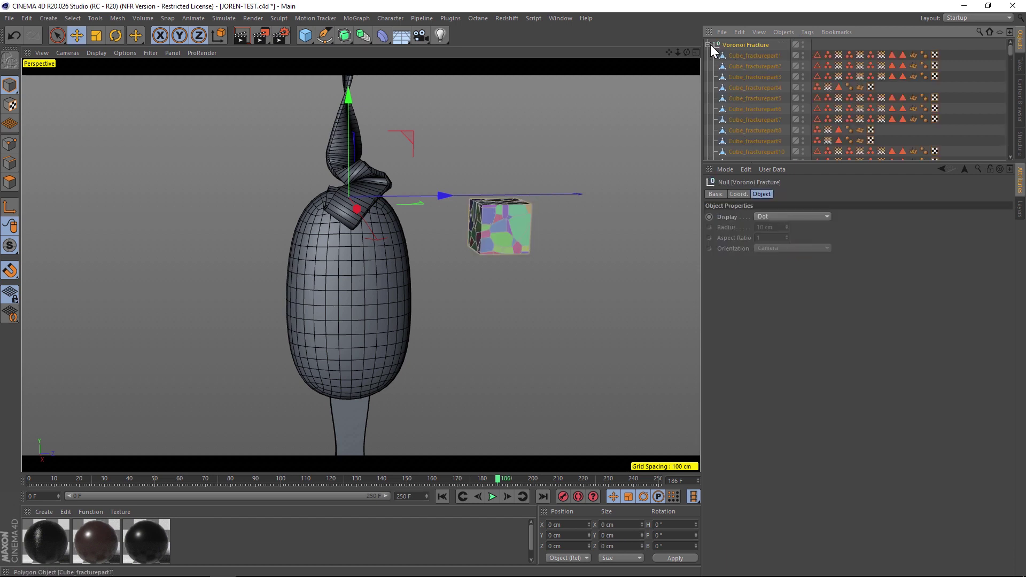
click(709, 45)
mouse_move(476, 217)
alt+mouse_down()
mouse_move(484, 229)
mouse_move(469, 227)
alt+mouse_up()
click(645, 251)
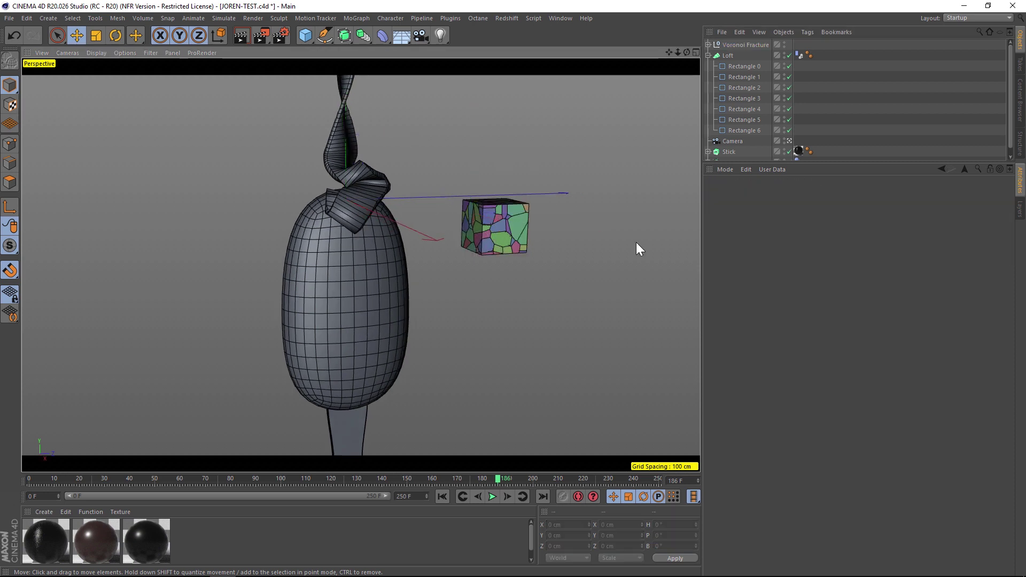
click(730, 44)
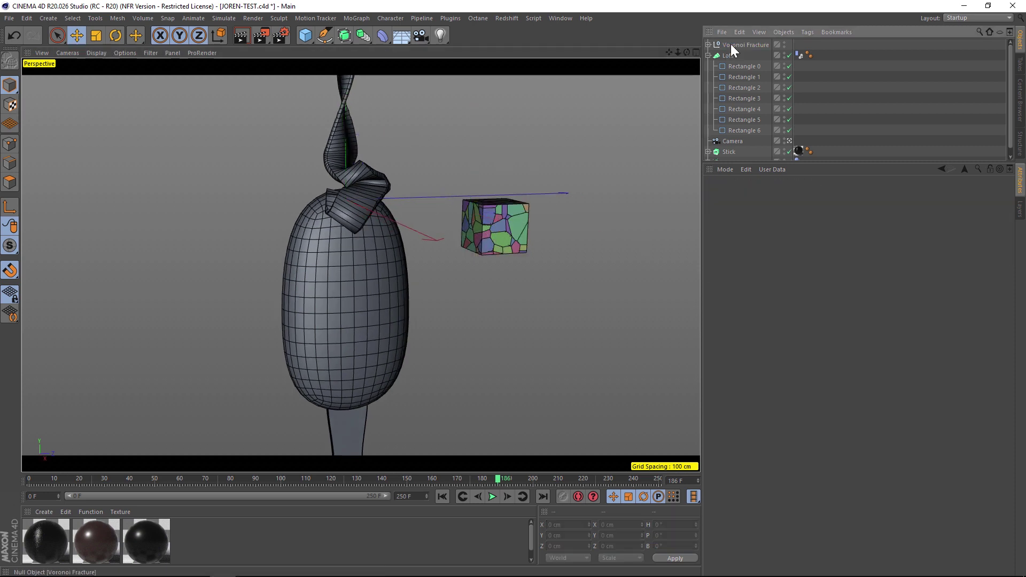
Select six differently shaped fragments of the fractured cube and move them out of the Voronoi Fracture group.
click(475, 226)
shift+click(522, 220)
shift+click(498, 241)
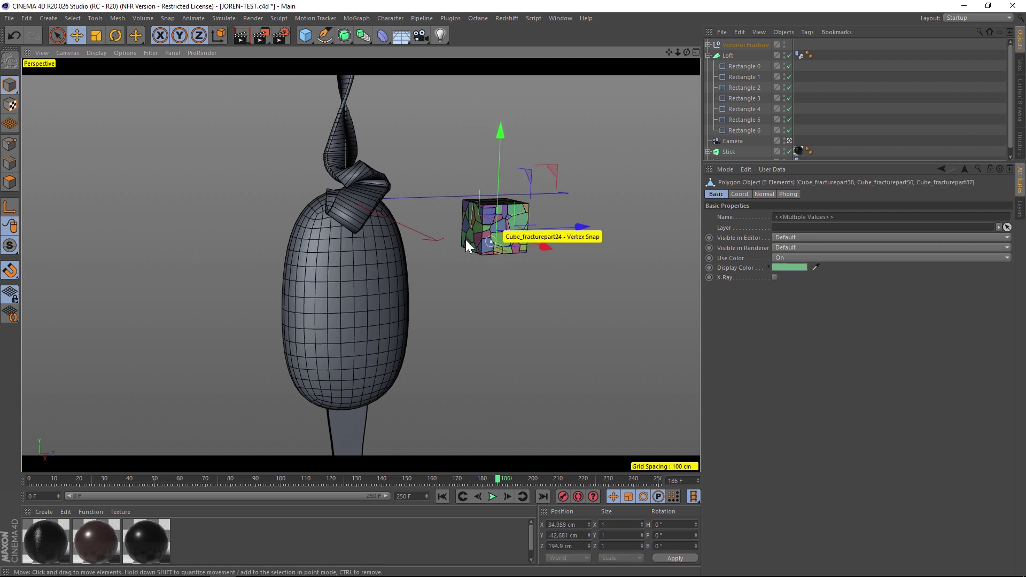
shift+click(498, 210)
shift+click(513, 209)
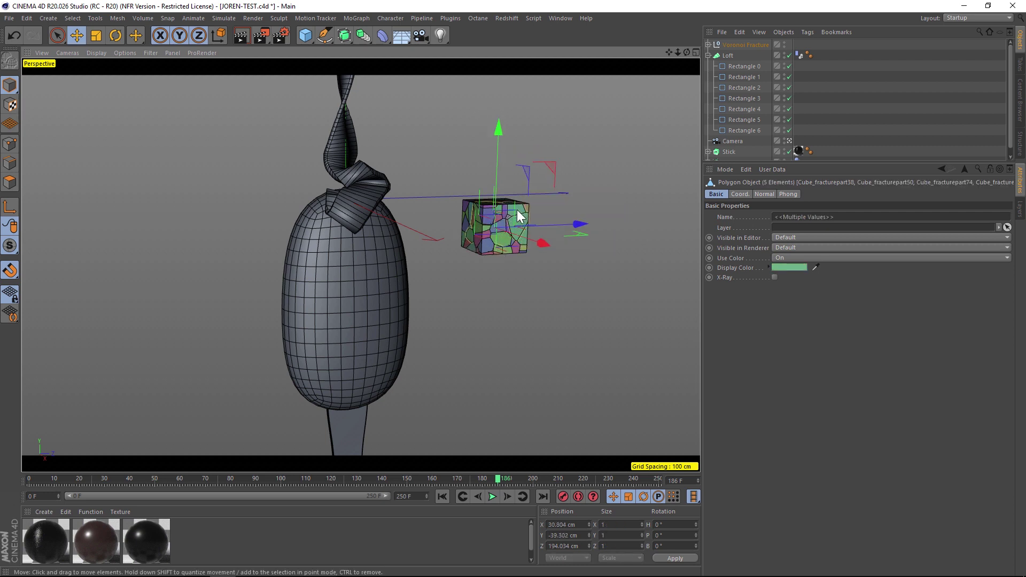
shift+click(527, 209)
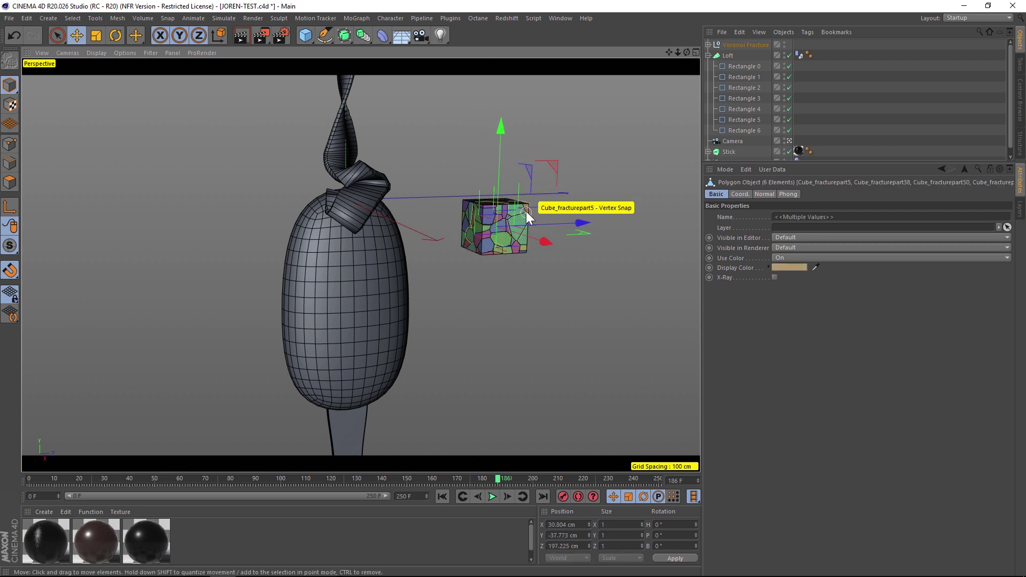
click(709, 45)
drag(758, 74, 752, 41)
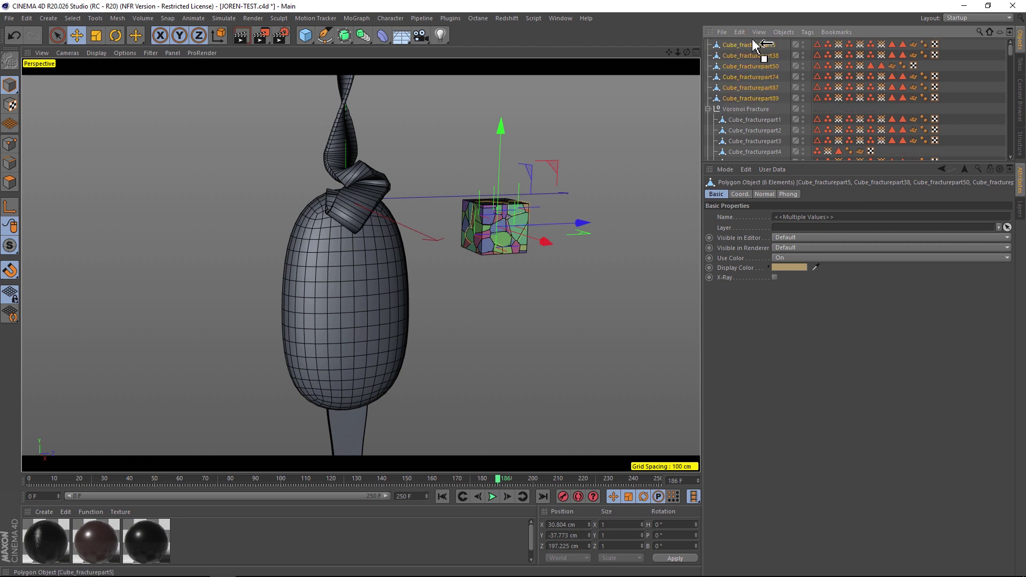
Delete the Voronoi Fracture group with the remaining fragments.
click(708, 109)
click(735, 108)
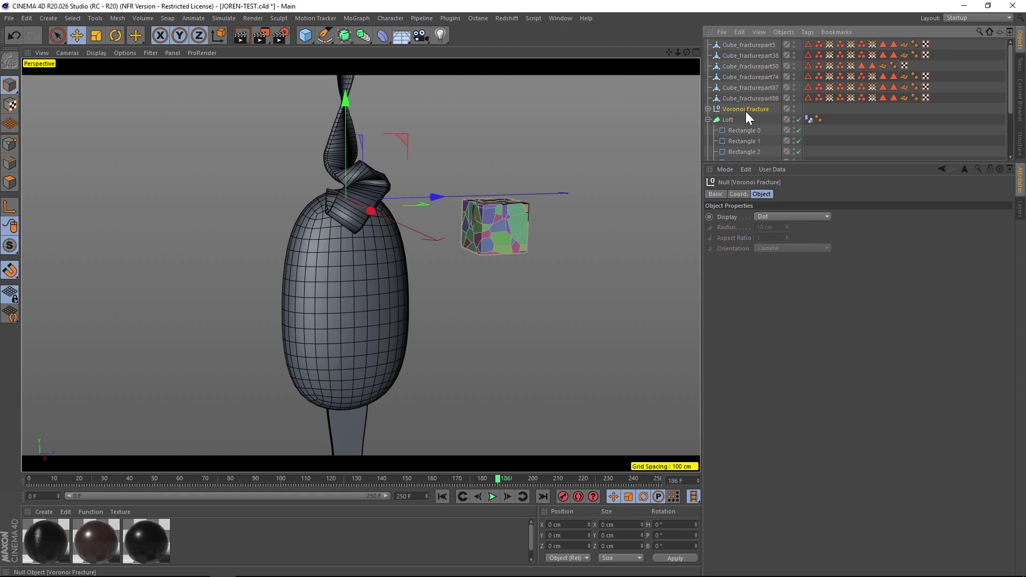
key(Delete)
Add a MoGraph Cloner and make the six cube fragments its children.
click(743, 44)
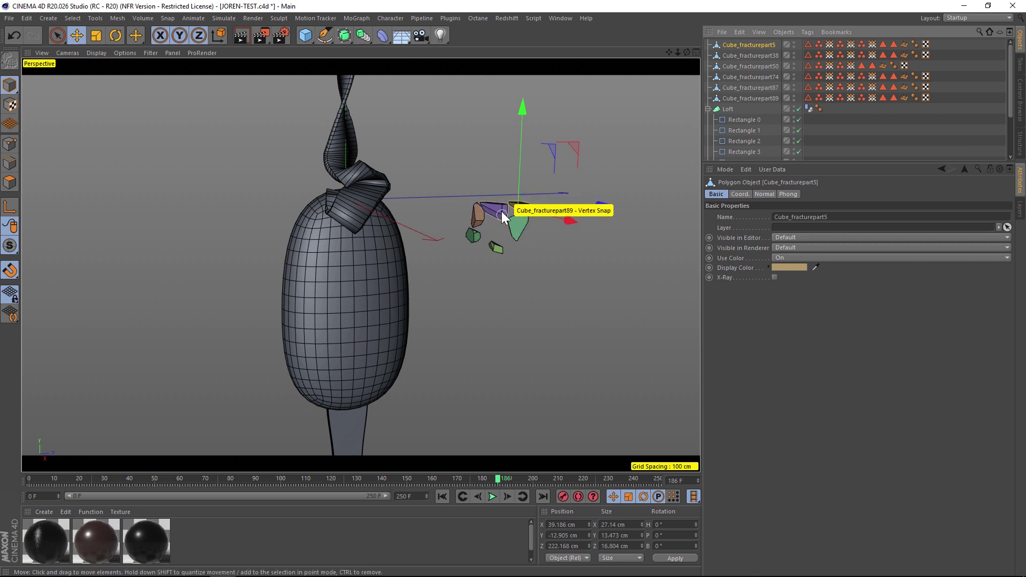
key(v)
click(778, 82)
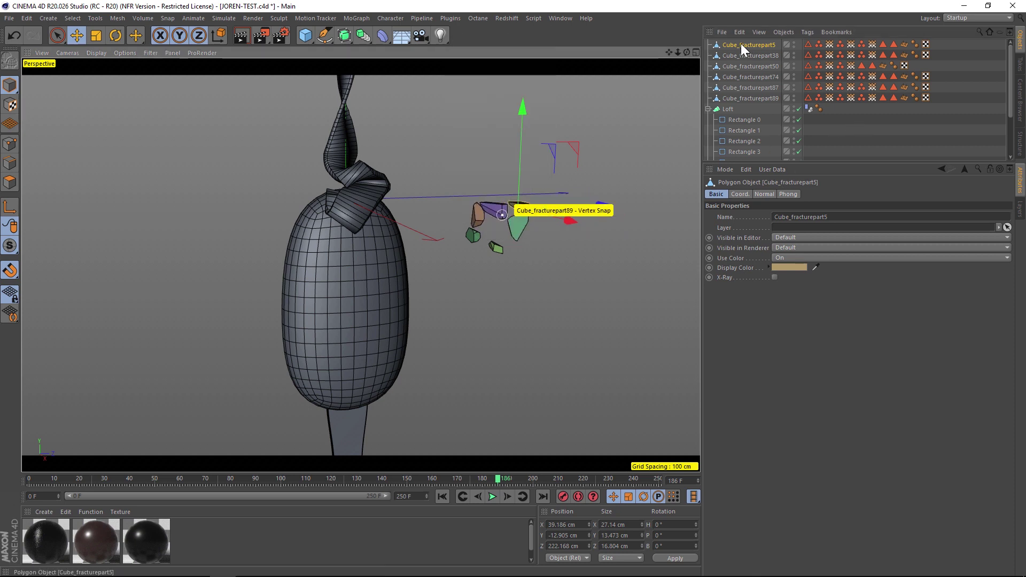
click(356, 19)
click(394, 117)
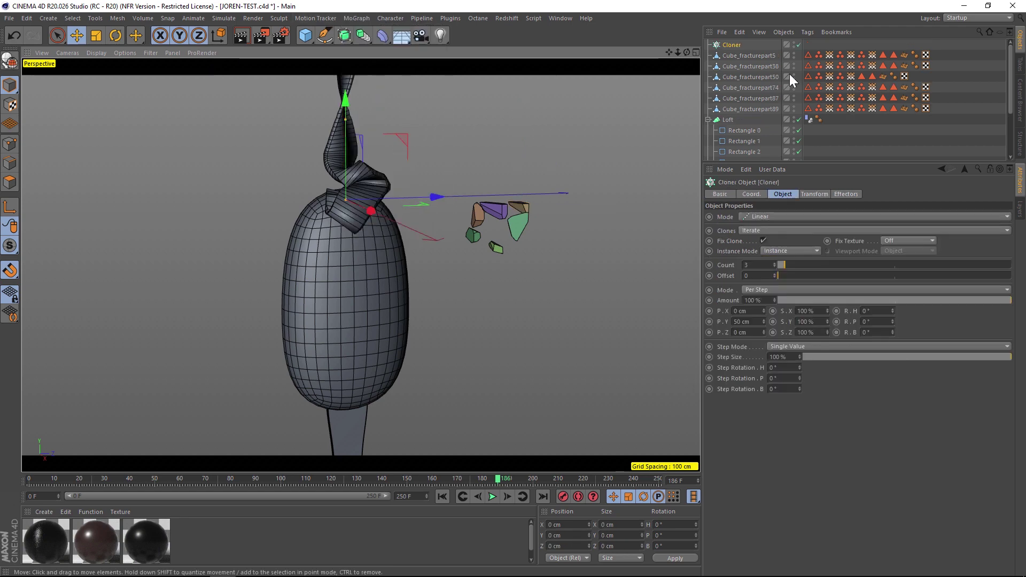
click(754, 55)
shift+click(746, 110)
drag(735, 51, 732, 45)
click(731, 45)
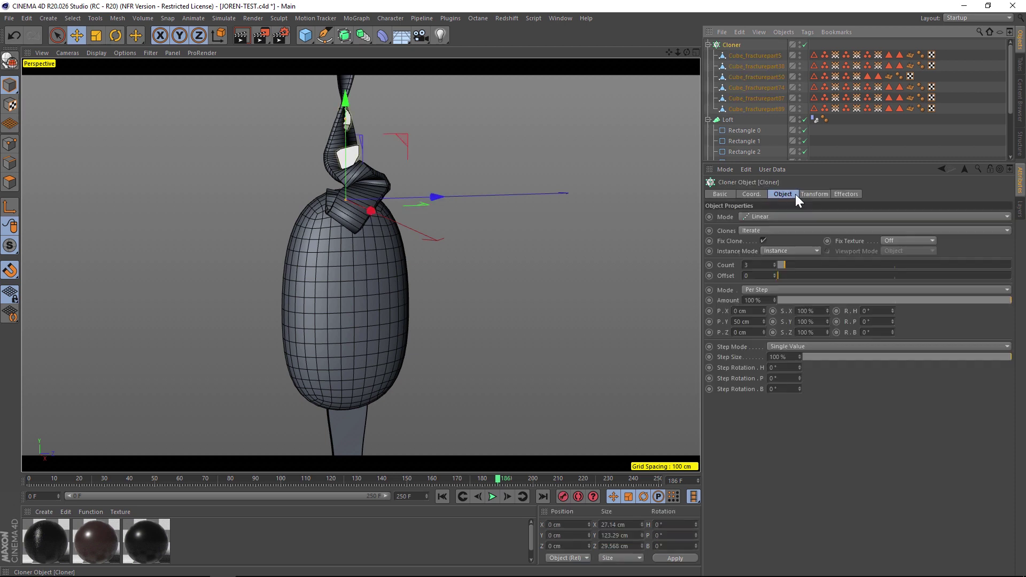
Set the Cloner to Object mode on the Ice-Cream Bar's surface, with a Count of 89.
click(752, 216)
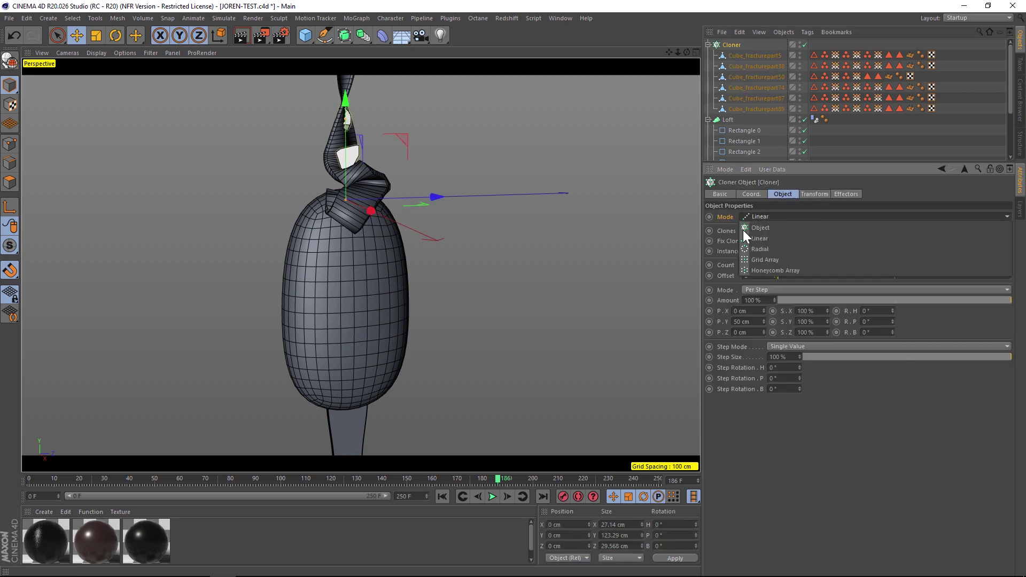
click(760, 228)
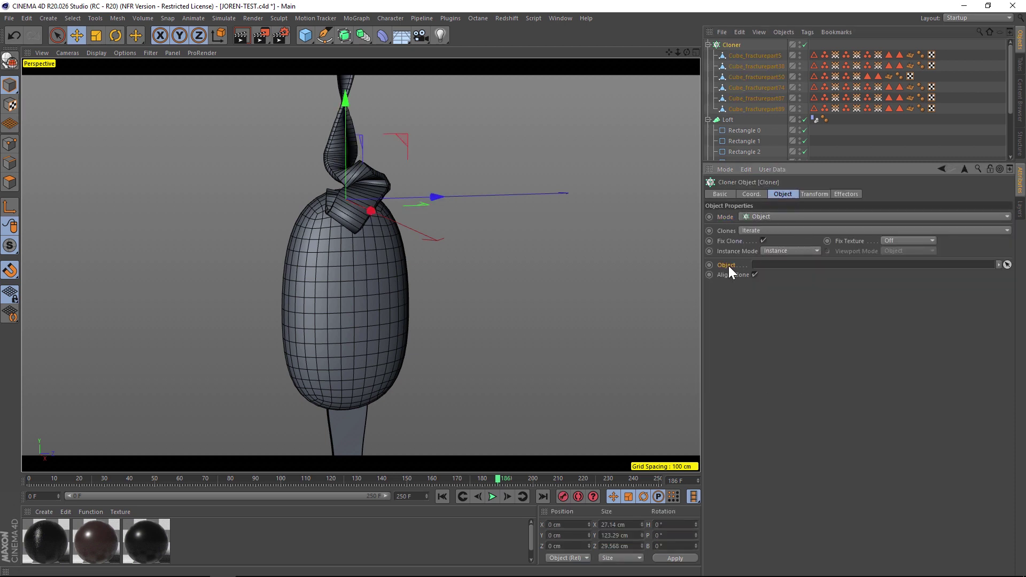
drag(1010, 70, 1005, 146)
drag(749, 154, 762, 266)
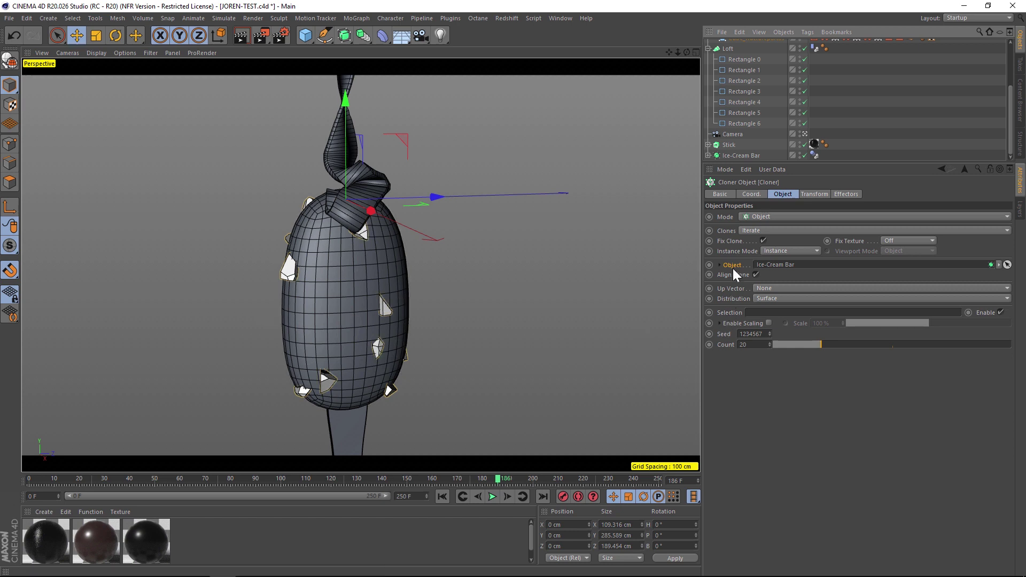
drag(770, 344, 986, 342)
Scale down all six fragments inside the Cloner so the nut pieces on the bar are noticeably smaller.
scroll(1006, 75, up, 5)
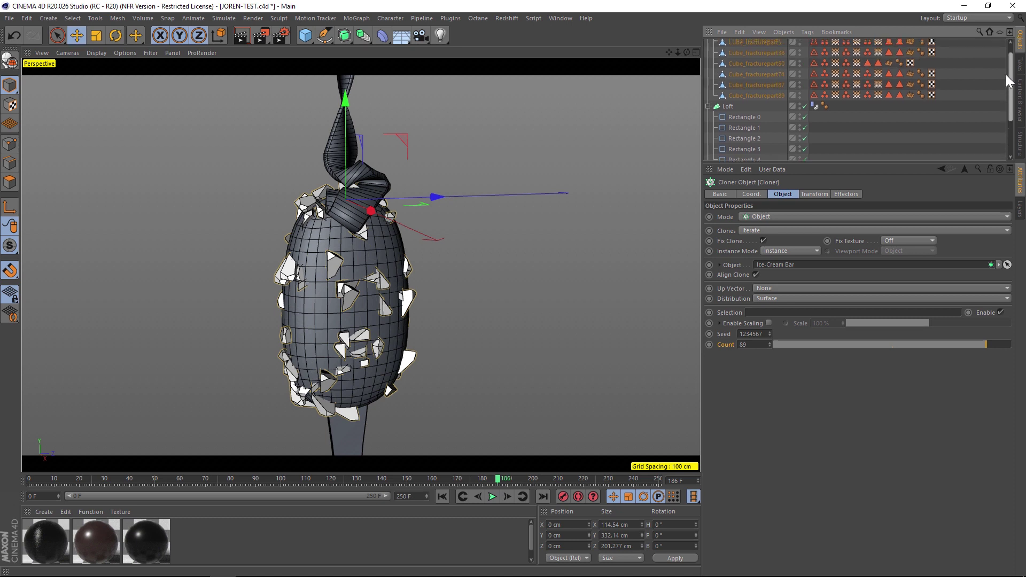
shift+click(748, 108)
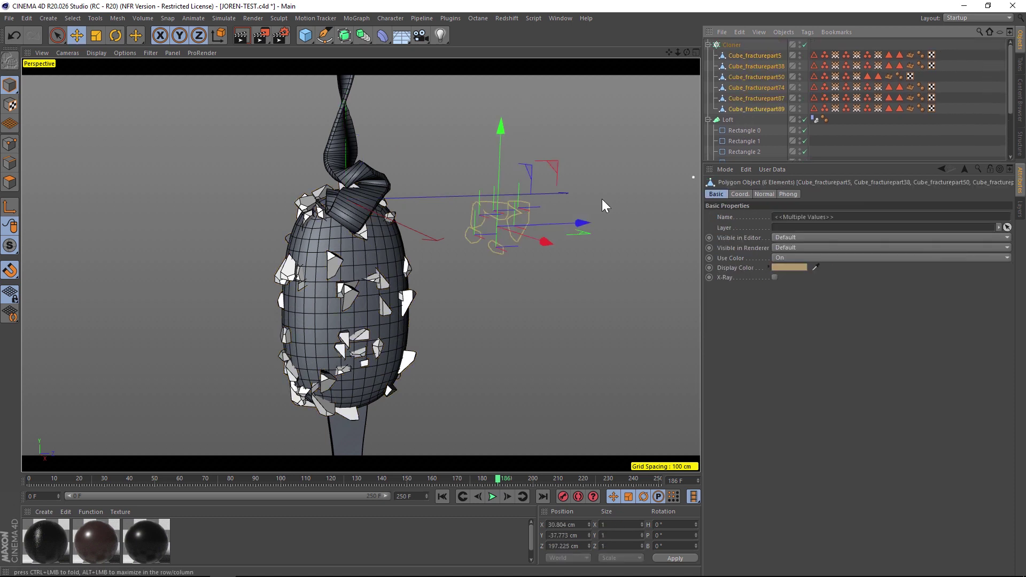
key(t)
drag(625, 155, 486, 204)
mouse_move(307, 281)
alt+mouse_down()
mouse_move(256, 278)
mouse_move(300, 287)
mouse_move(307, 299)
alt+mouse_up()
click(523, 332)
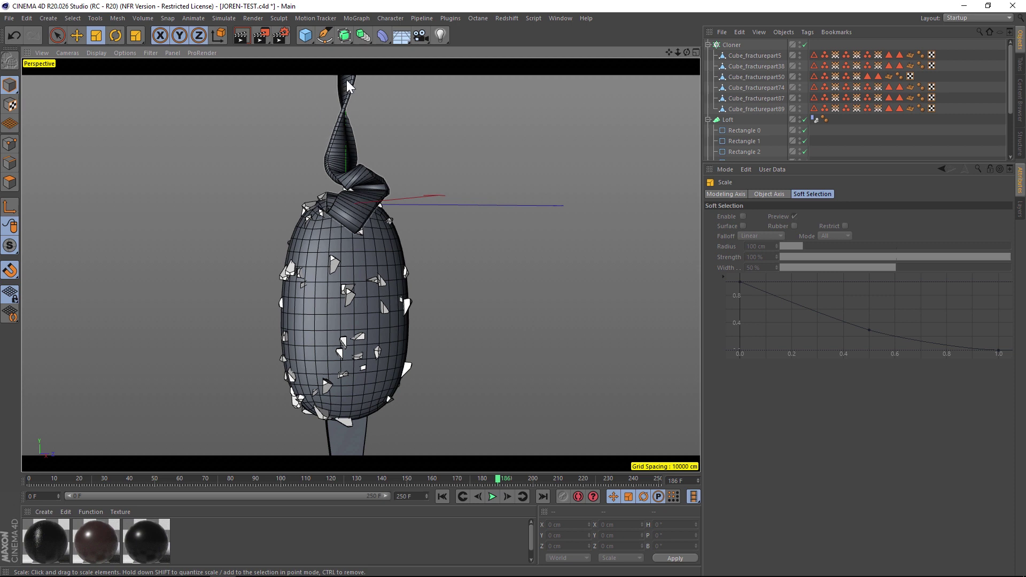
Add a Volume Builder and make the Cloner, Loft and Ice-Cream Bar its children.
click(708, 45)
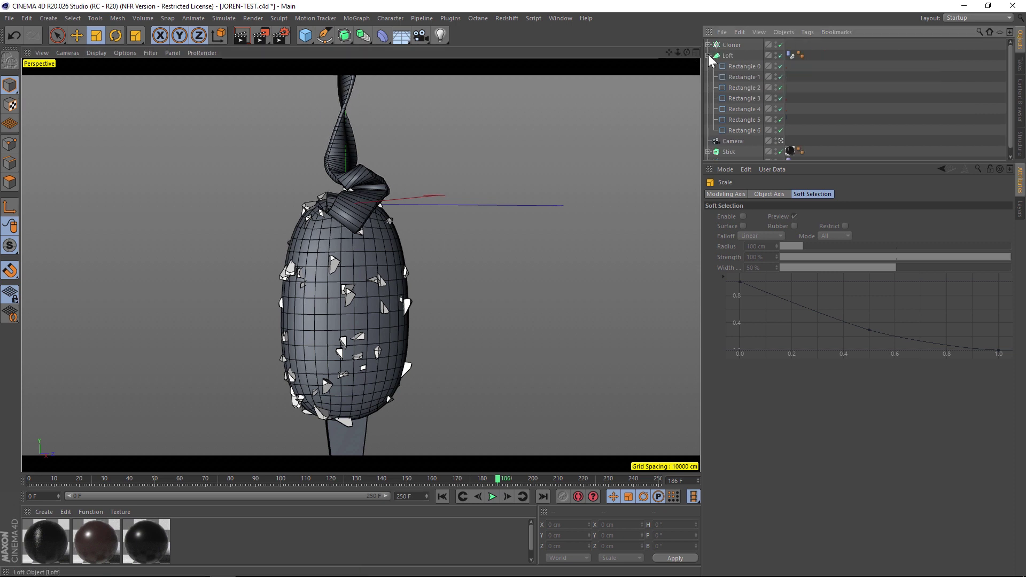
click(708, 56)
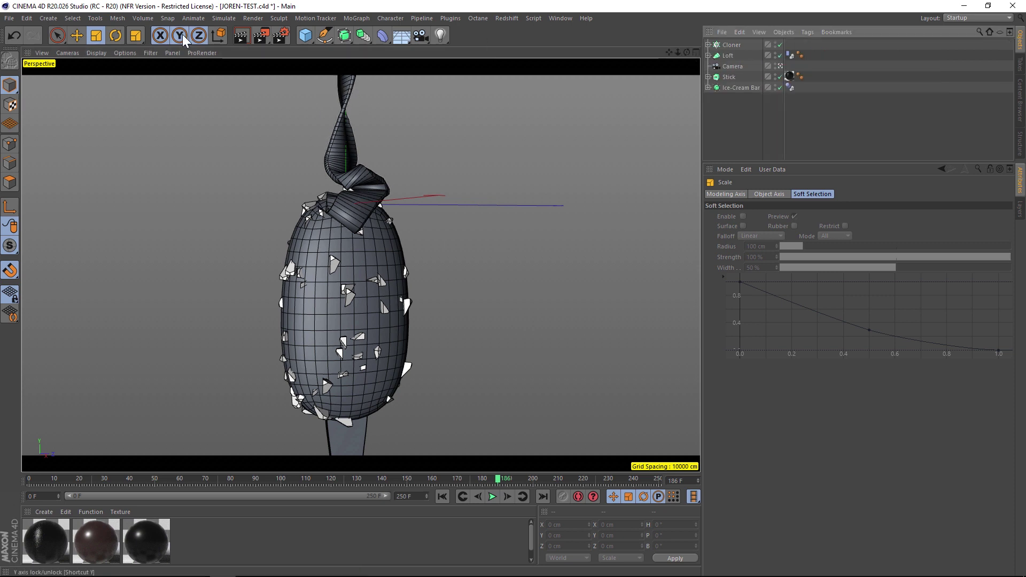
click(143, 18)
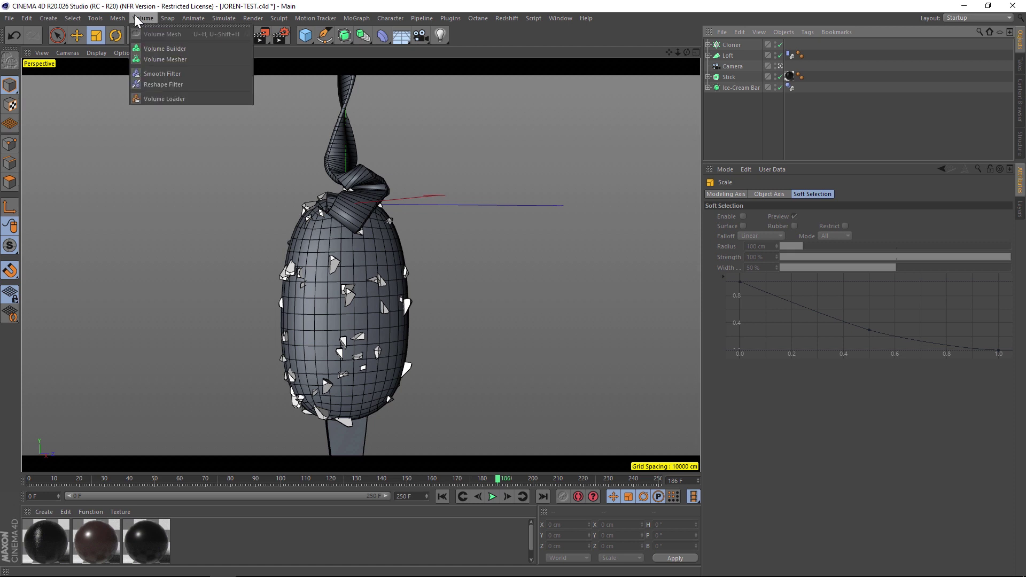
click(171, 49)
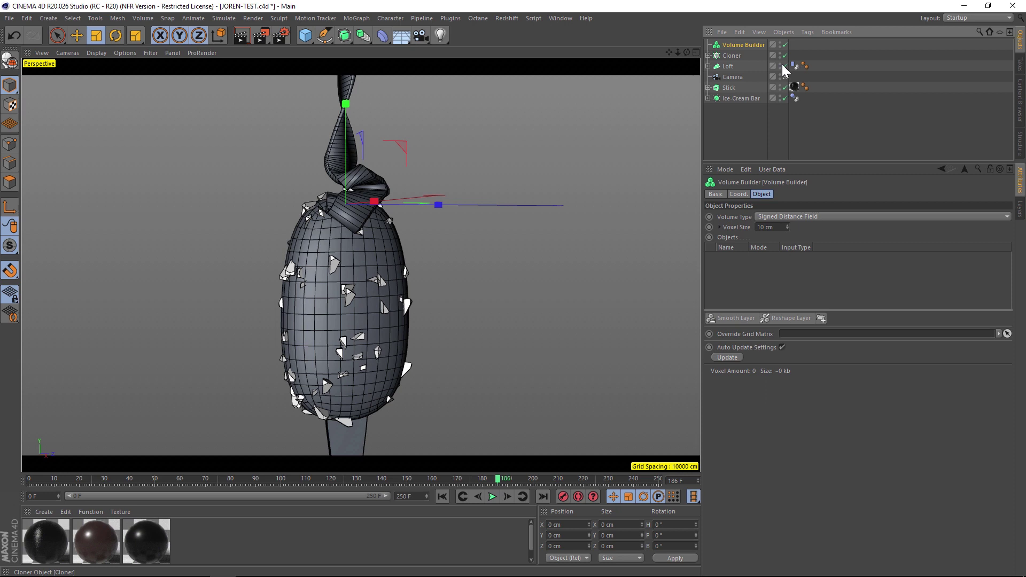
mouse_move(731, 56)
mouse_down()
mouse_move(765, 53)
mouse_move(746, 50)
mouse_up()
click(729, 68)
drag(738, 98, 753, 49)
click(743, 45)
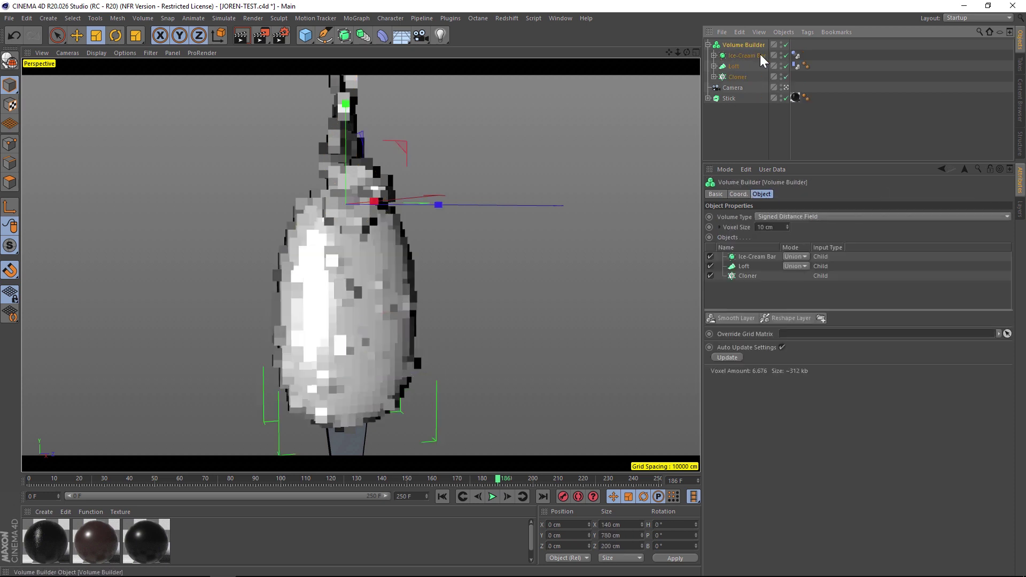
Set the Volume Builder's Voxel Size to 4.5 cm.
alt+drag(342, 364, 369, 321)
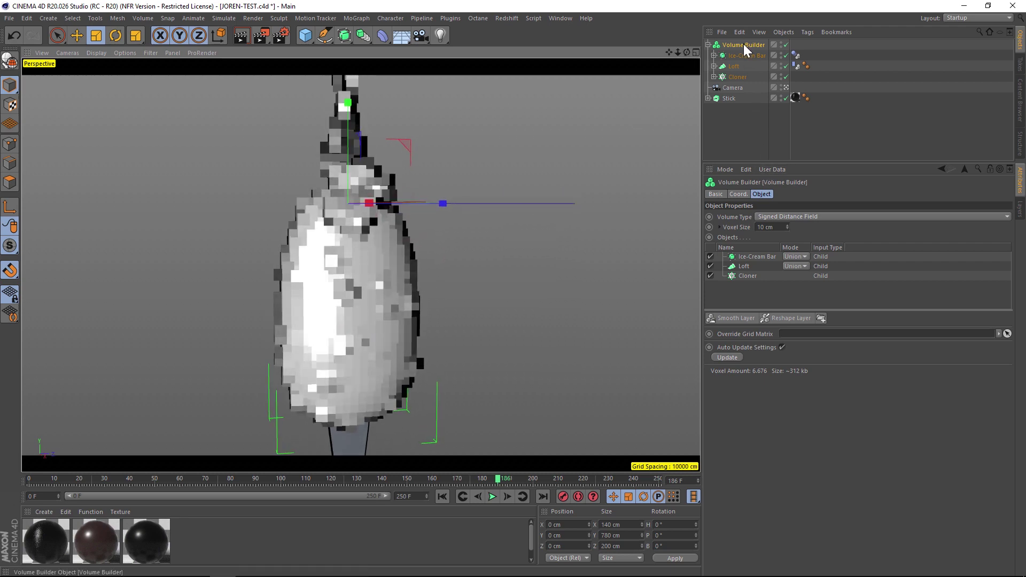
click(736, 228)
drag(787, 226, 787, 250)
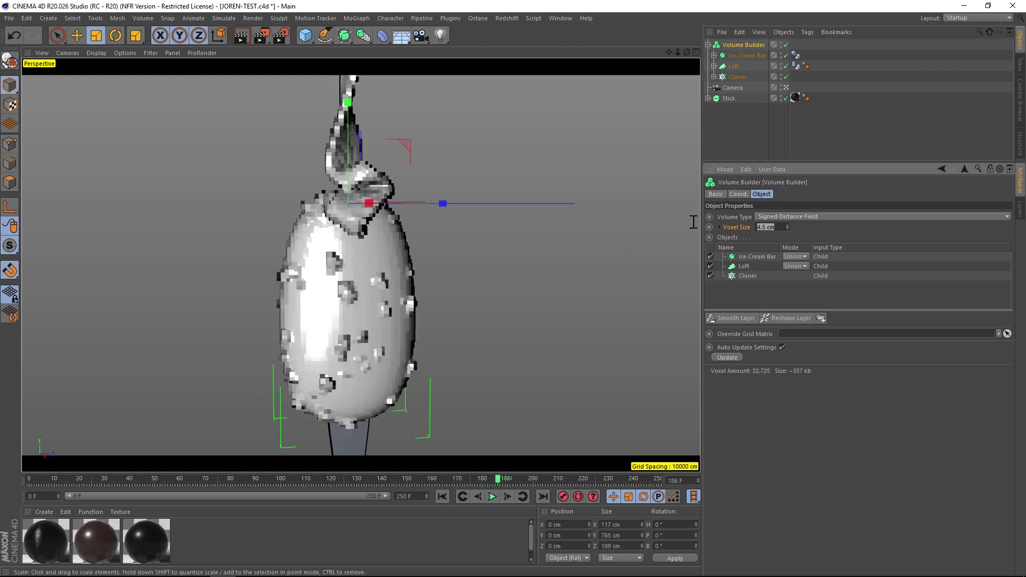
Set the Volume Builder's Voxel Size to 1 cm and make it the child of a new Volume Mesher.
alt+drag(329, 262, 575, 177)
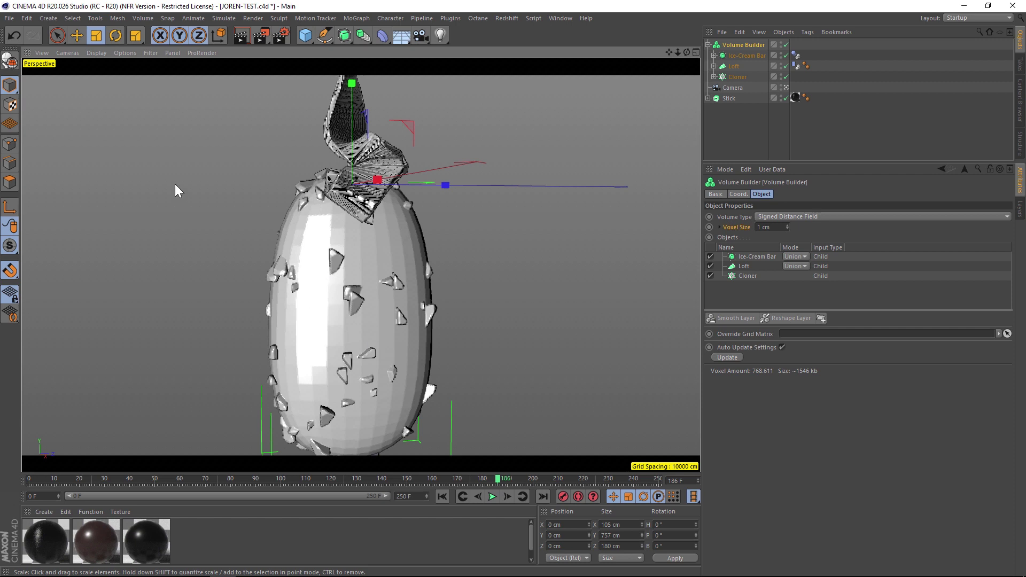
click(141, 18)
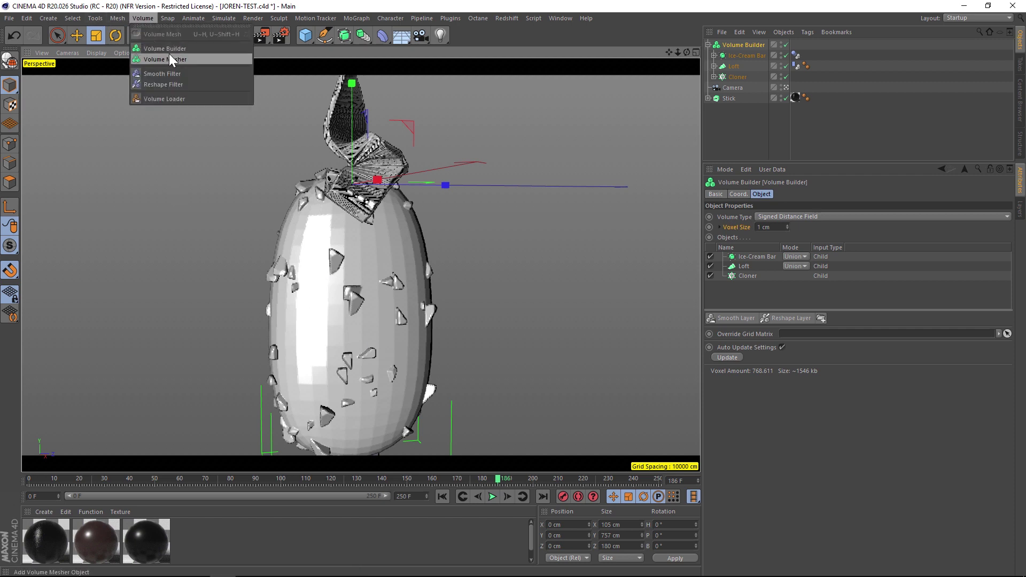
click(193, 60)
mouse_move(731, 56)
mouse_down()
mouse_move(772, 45)
mouse_move(748, 46)
mouse_up()
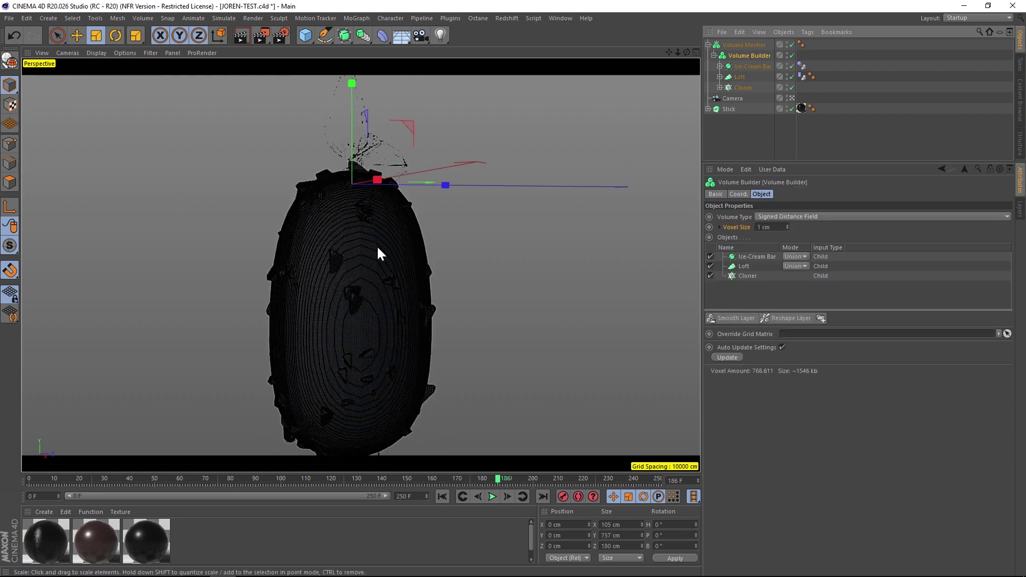
Switch the perspective view to Gouraud Shading without lines so the meshed surface can be judged.
click(96, 52)
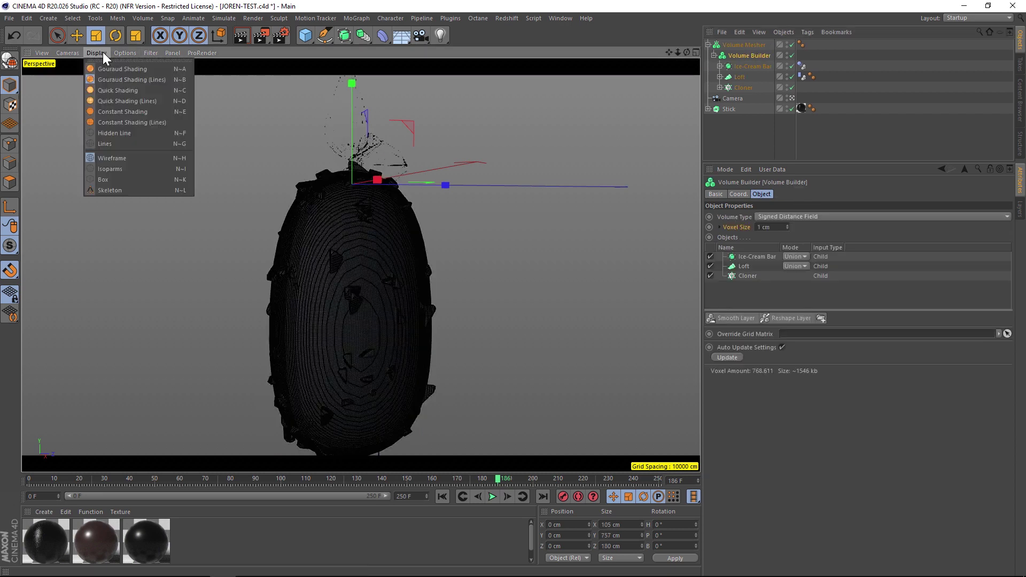
click(114, 69)
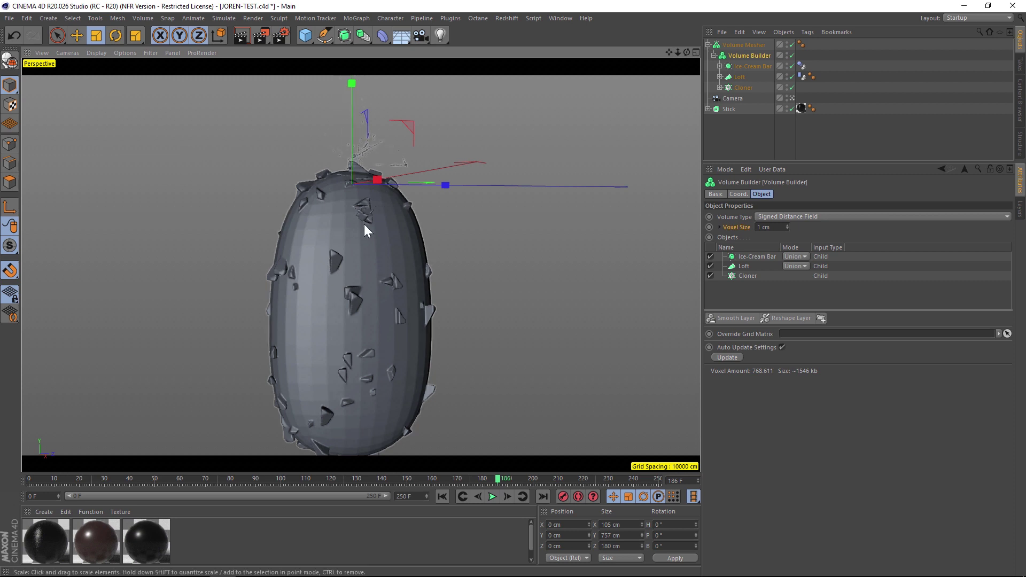
alt+drag(345, 330, 377, 315)
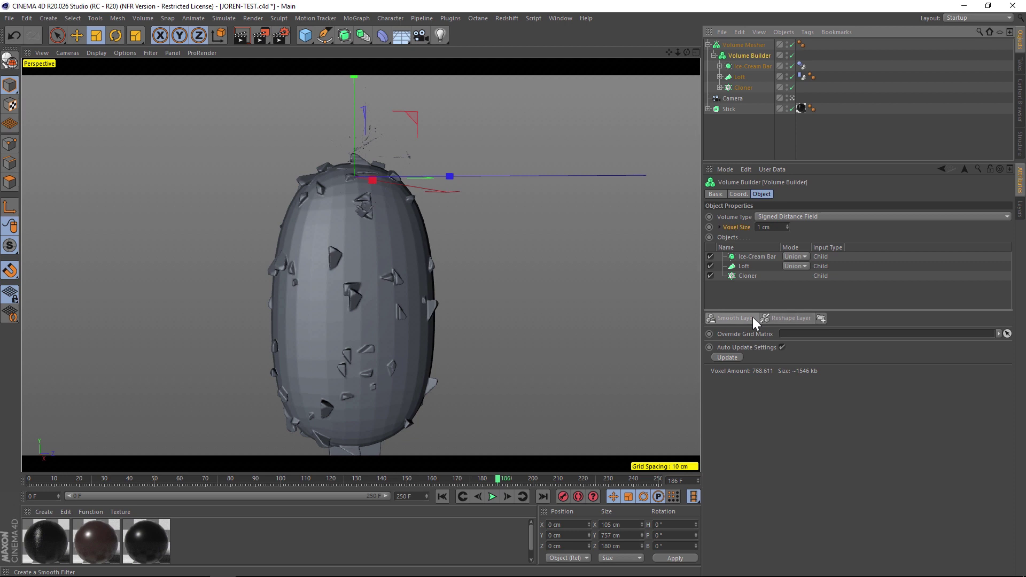
Try a Smooth Layer in the Volume Builder's object list and delete it again.
click(771, 297)
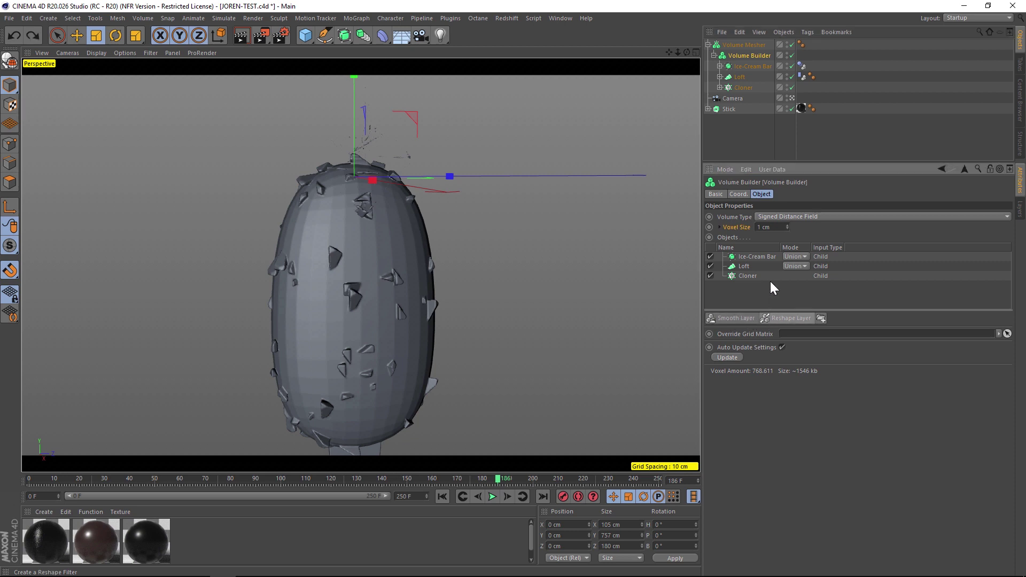
click(729, 317)
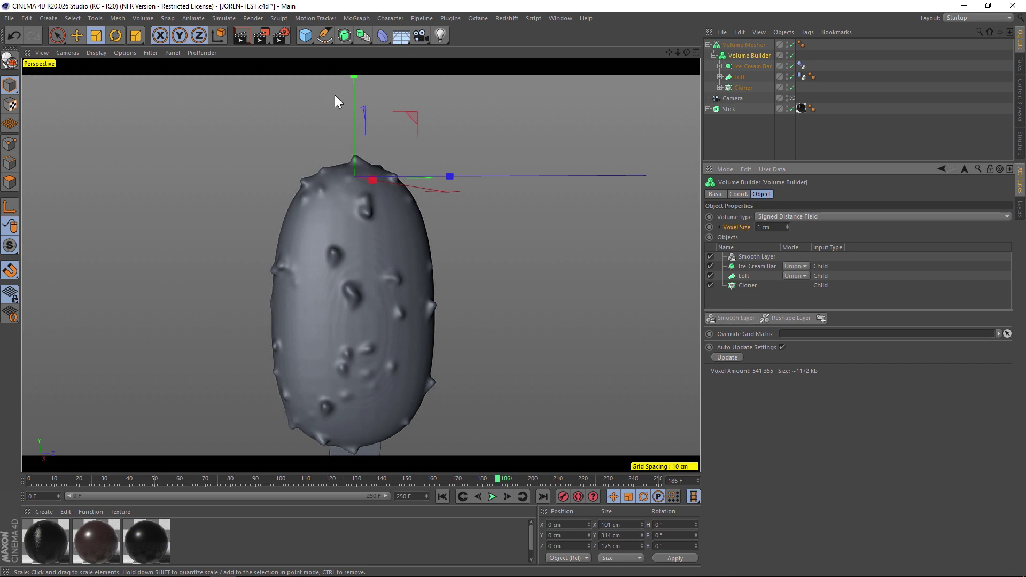
click(746, 258)
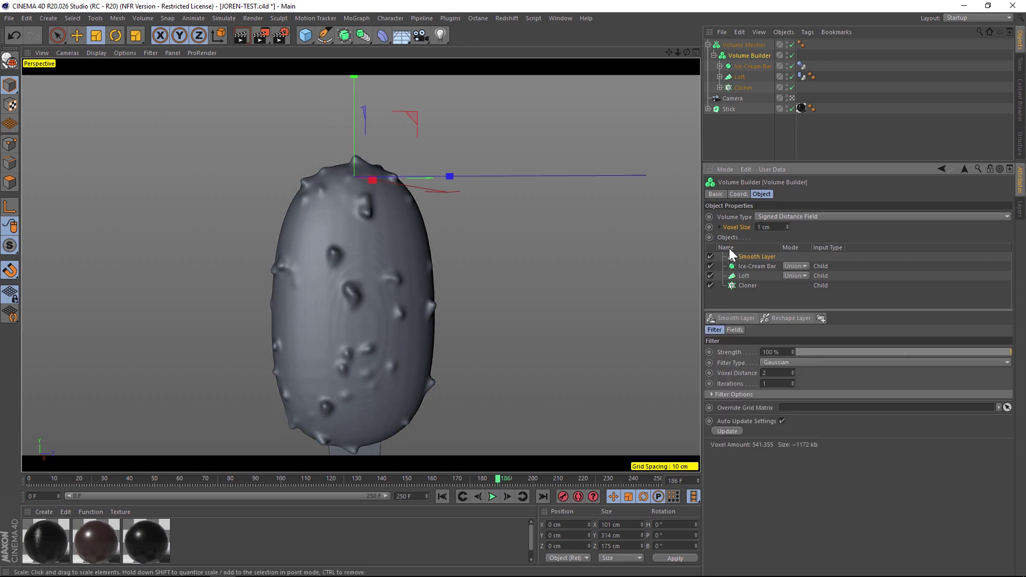
key(Delete)
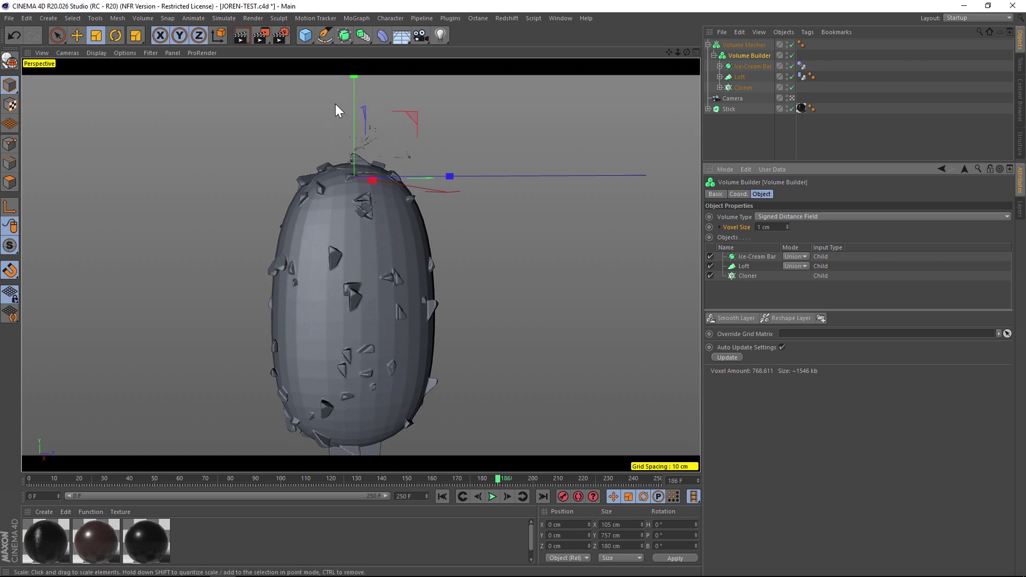
Add a Reshape Layer to the Volume Builder and set its Dilate / Erode Offset to 1 cm.
click(792, 319)
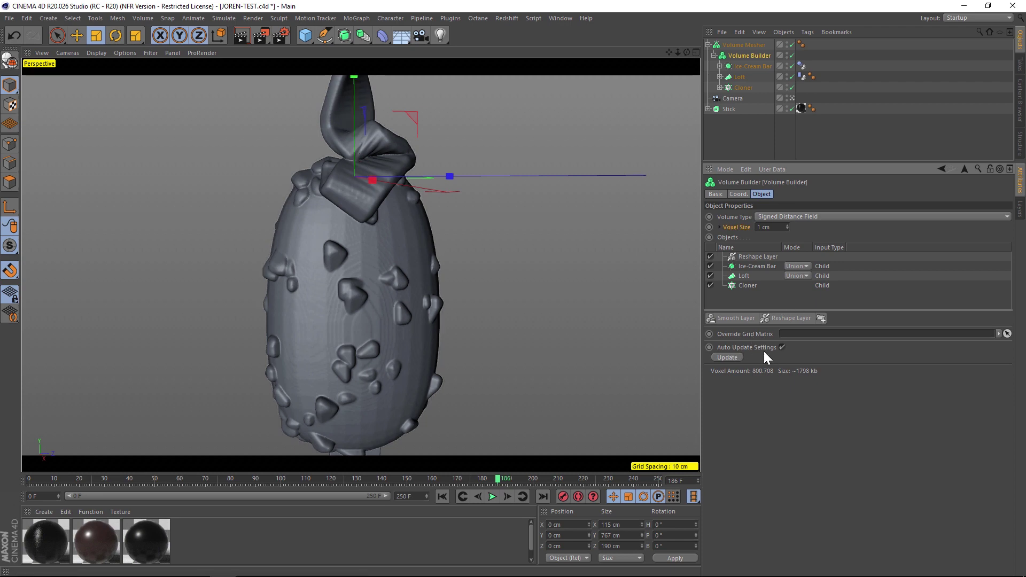
click(751, 257)
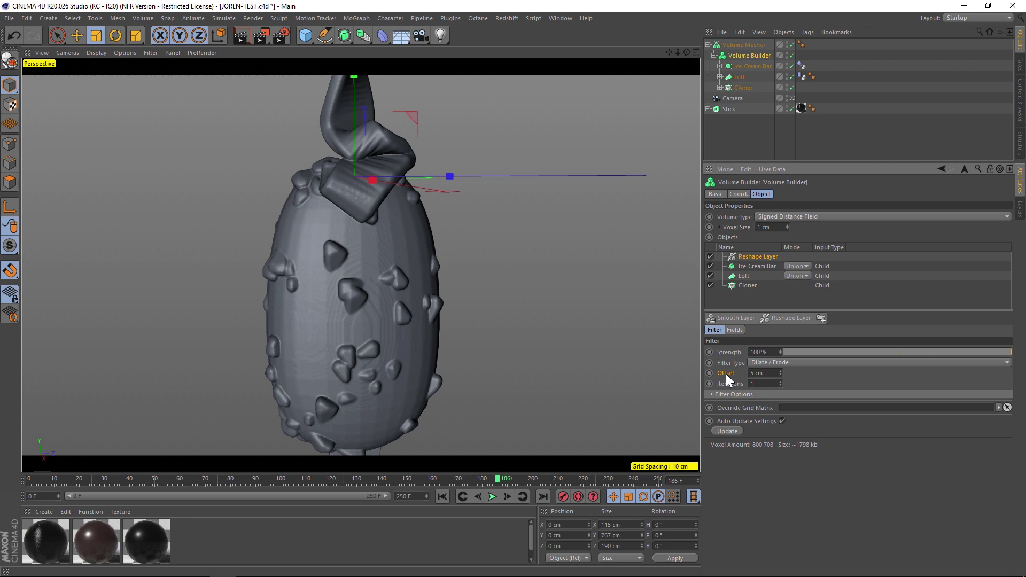
drag(780, 374, 640, 367)
drag(772, 373, 703, 356)
text(0)
key(Return)
drag(767, 374, 666, 368)
text(1)
key(Return)
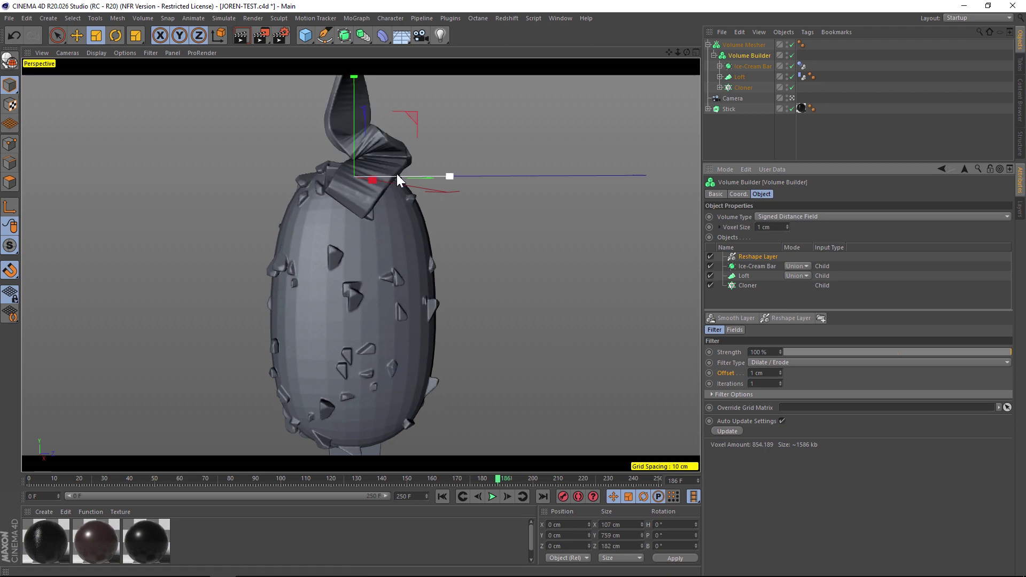
Increase the Reshape Layer's Offset to 7 cm to thicken the coating around the bar, strip and nuts.
double_click(773, 373)
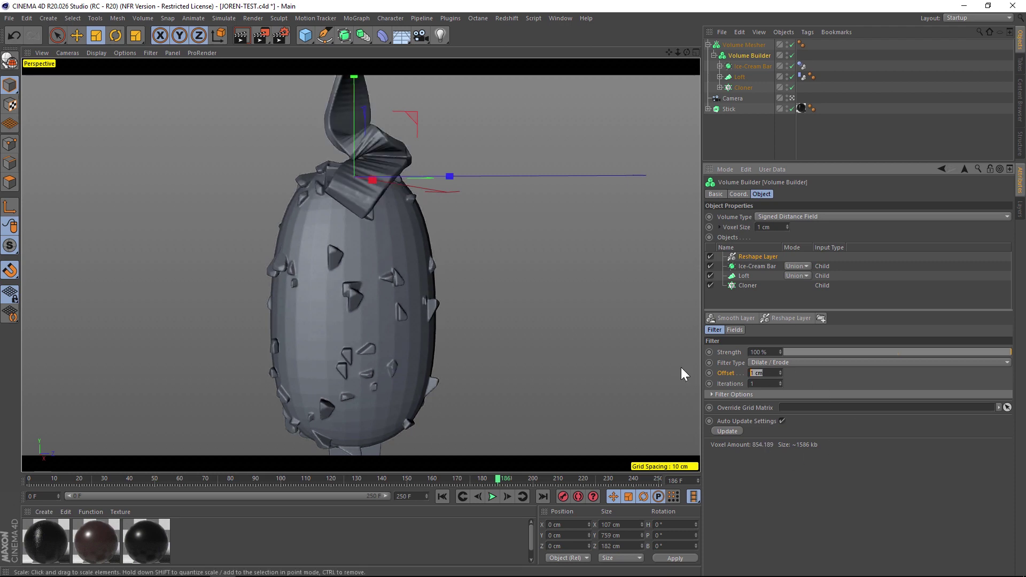
text(7)
key(Return)
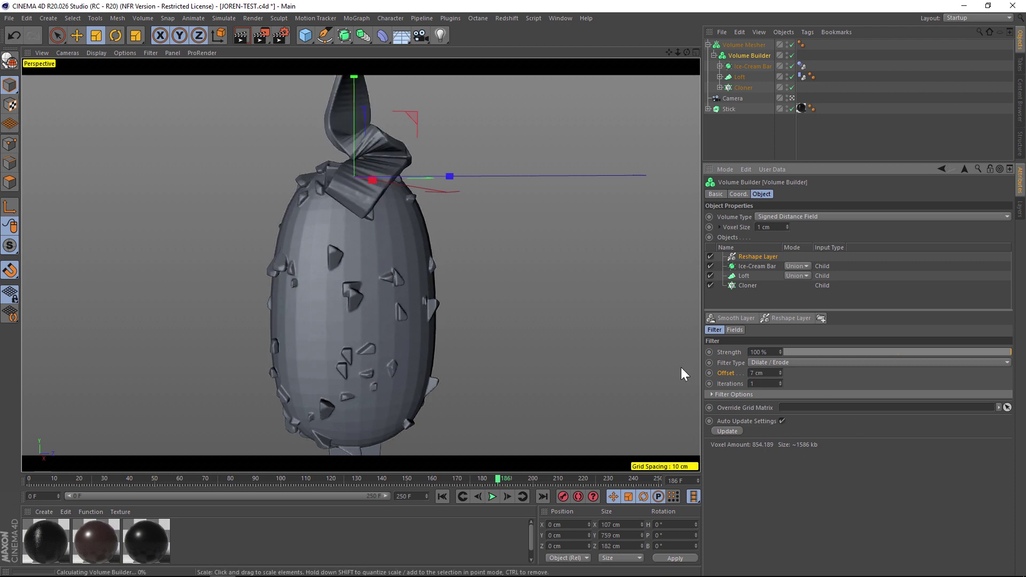
alt+drag(378, 270, 336, 172)
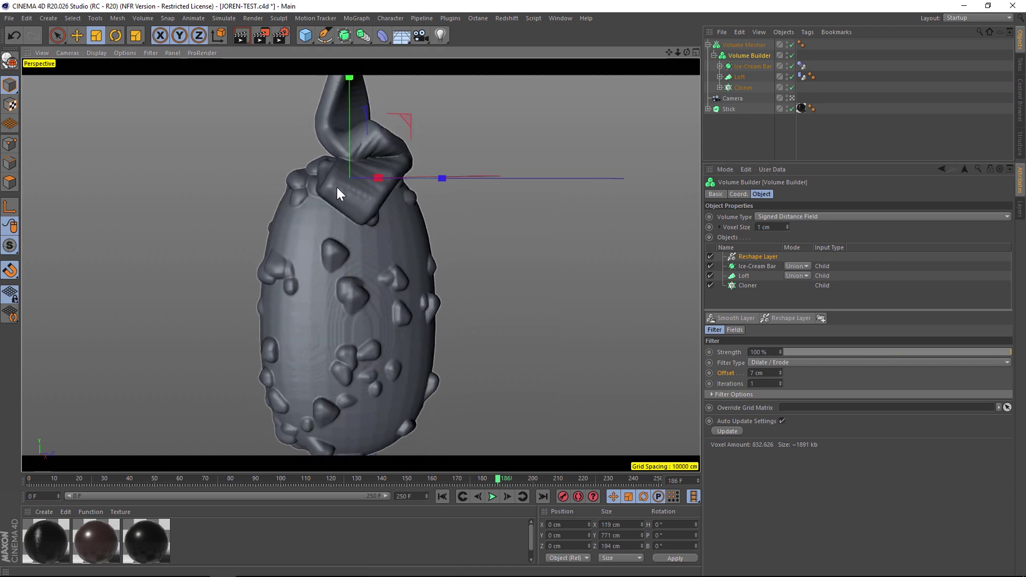
mouse_move(345, 234)
alt+mouse_down()
mouse_move(341, 208)
mouse_move(354, 220)
mouse_move(338, 236)
alt+mouse_up()
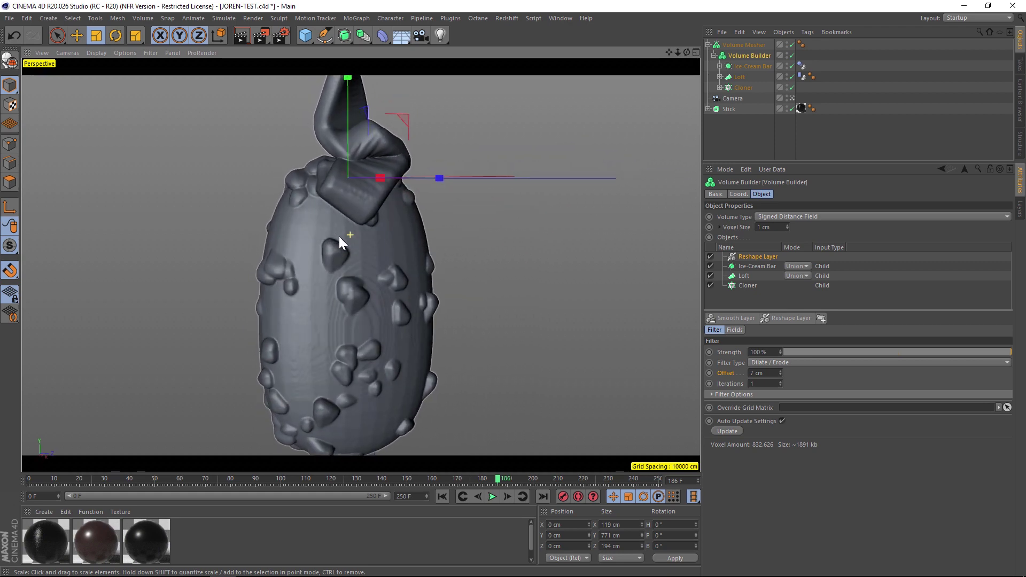
Select all six fracture pieces in the Cloner and scale them down further to shrink the coated nut bumps.
click(720, 88)
click(748, 100)
scroll(758, 123, down, 1)
shift+click(758, 134)
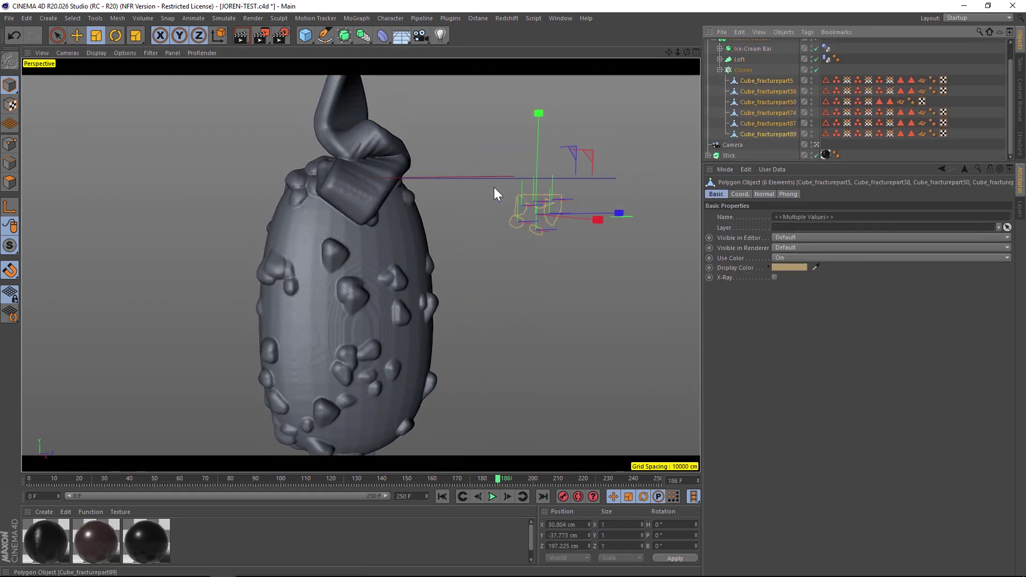
key(t)
drag(447, 194, 431, 200)
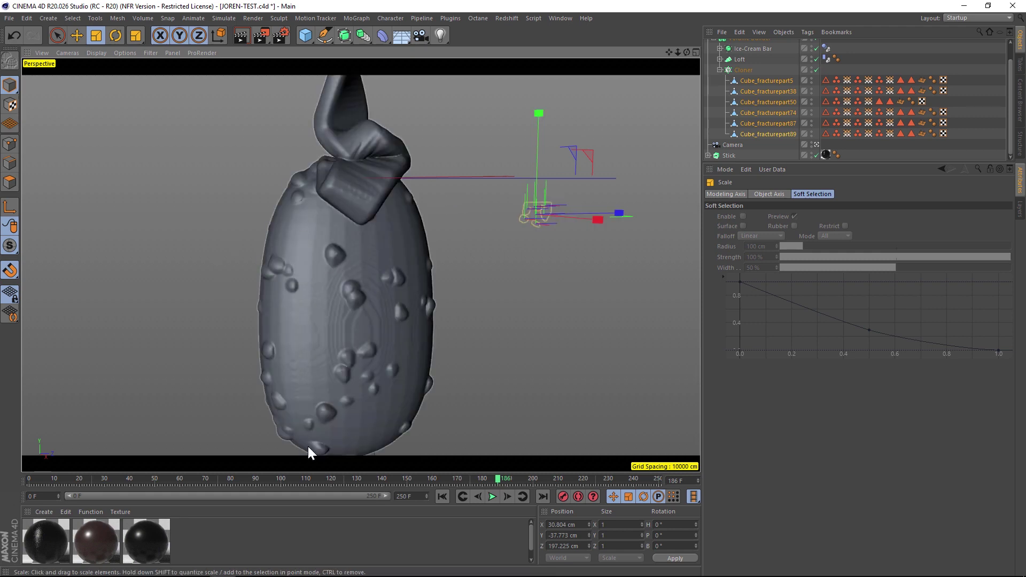
click(719, 69)
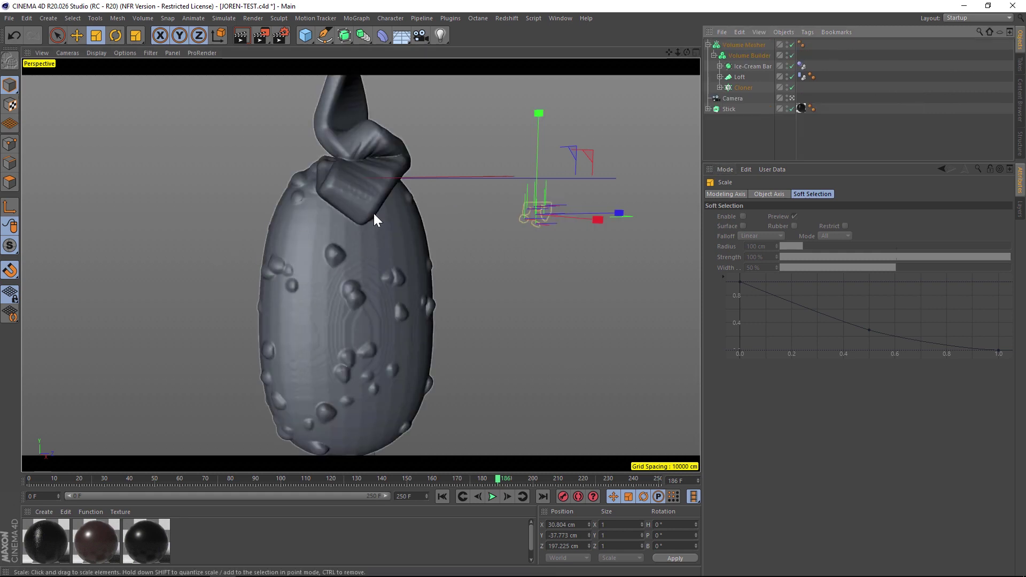
Add a Smooth Layer above the Reshape Layer in the Volume Builder to blend the strip and nuts into the bar.
drag(669, 52, 607, 55)
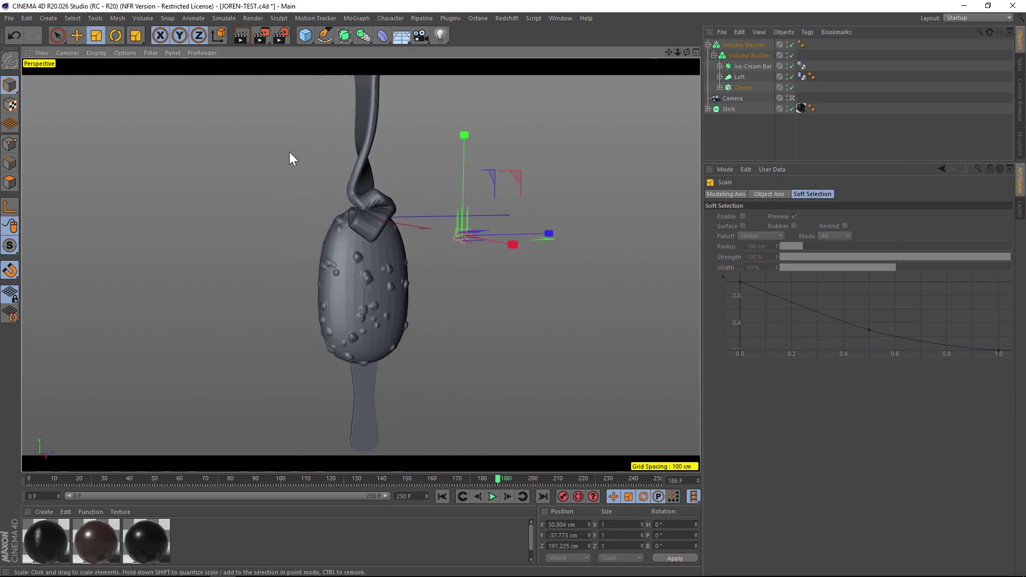
scroll(339, 242, up, 3)
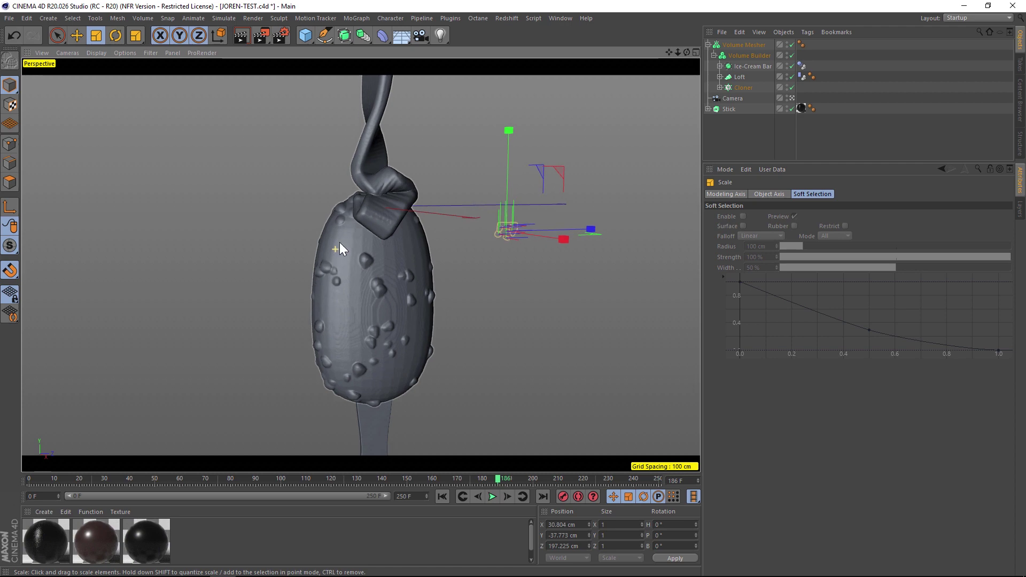
alt+drag(373, 219, 310, 213)
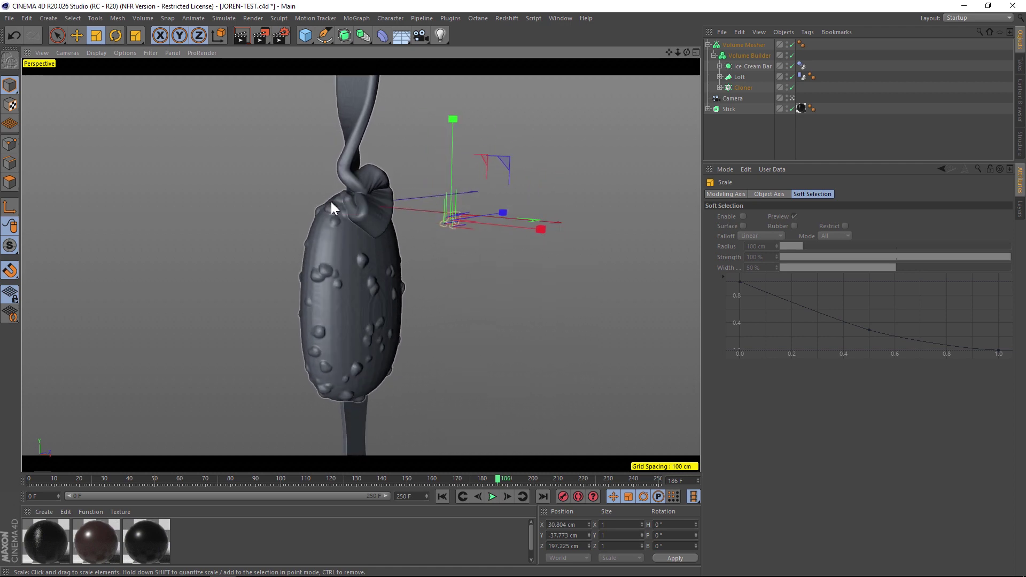
scroll(332, 201, up, 3)
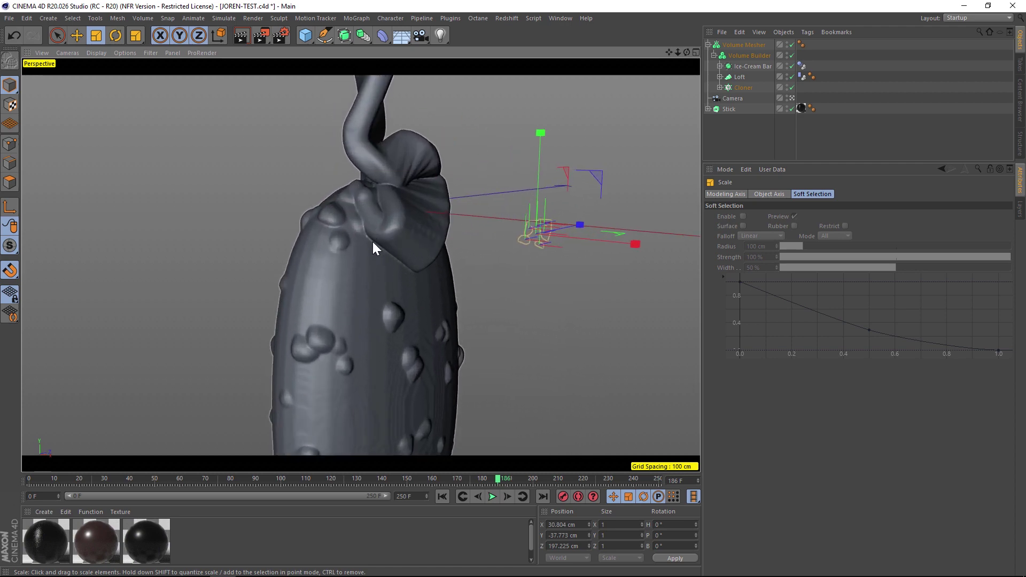
scroll(375, 247, up, 4)
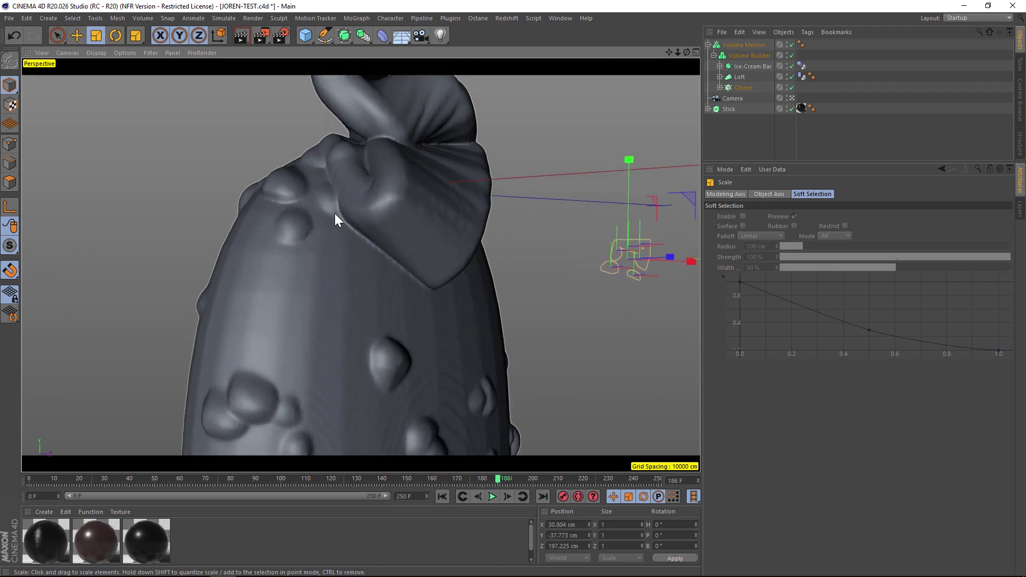
click(750, 56)
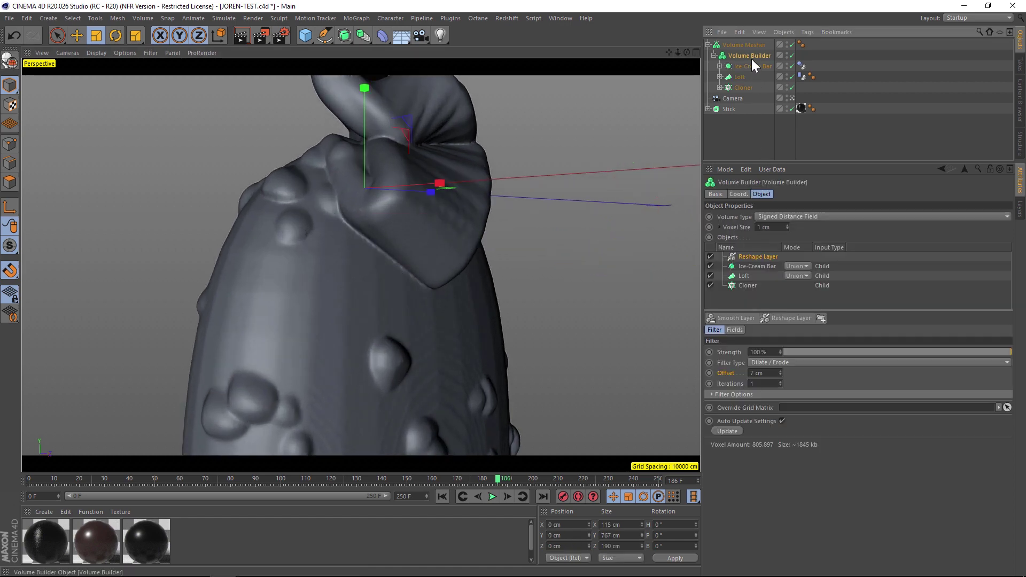
click(730, 317)
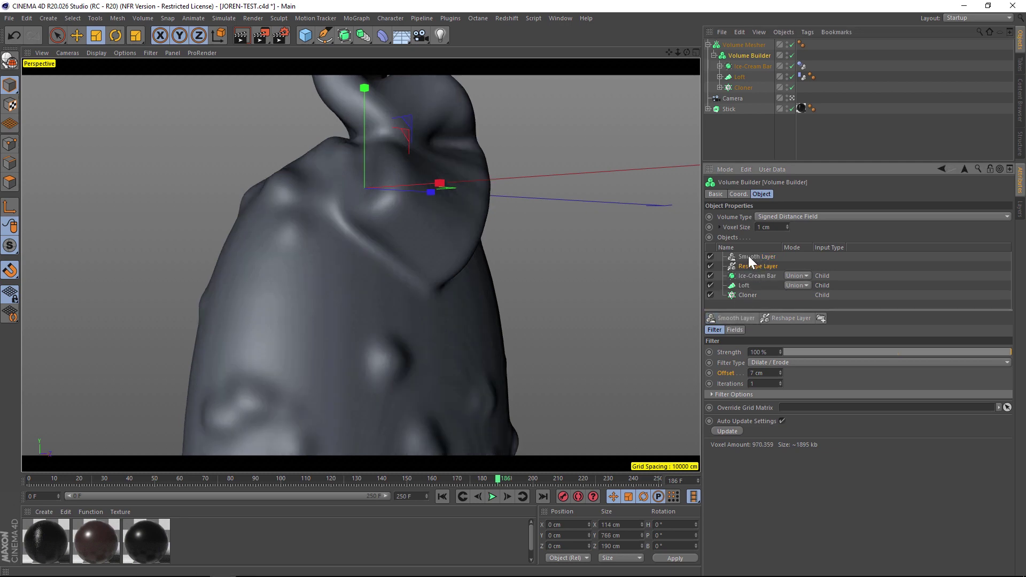
Reduce the Smooth Layer's Strength to 64%, keeping the Gaussian filter.
drag(677, 52, 674, 63)
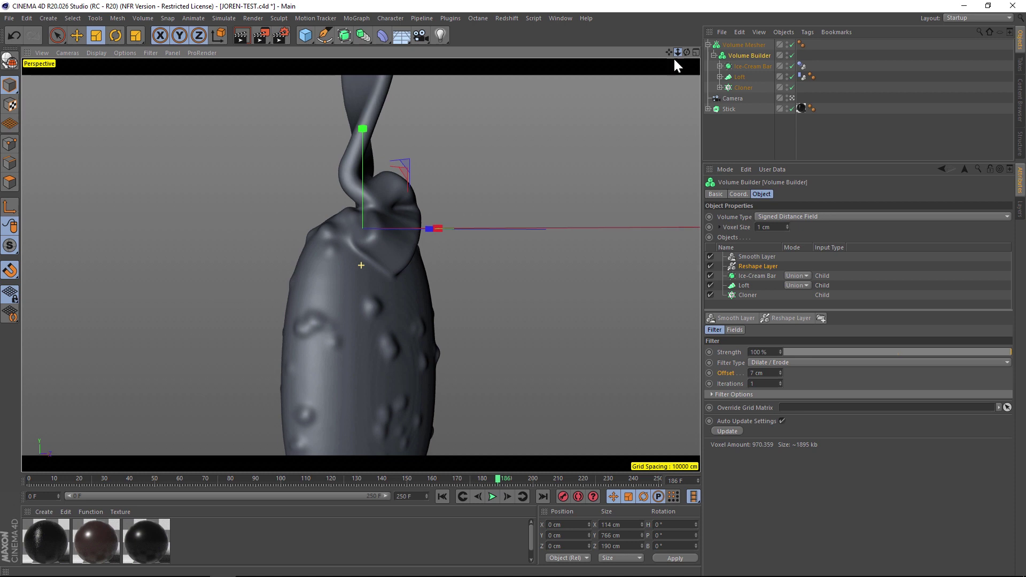
mouse_move(377, 274)
alt+mouse_down()
mouse_move(469, 283)
mouse_move(442, 277)
alt+mouse_up()
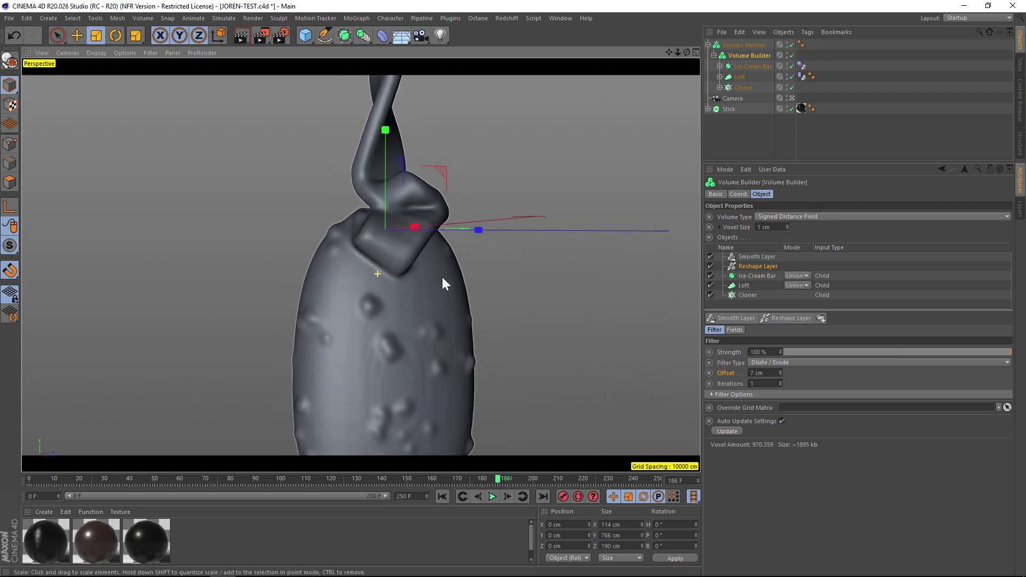
drag(678, 53, 676, 60)
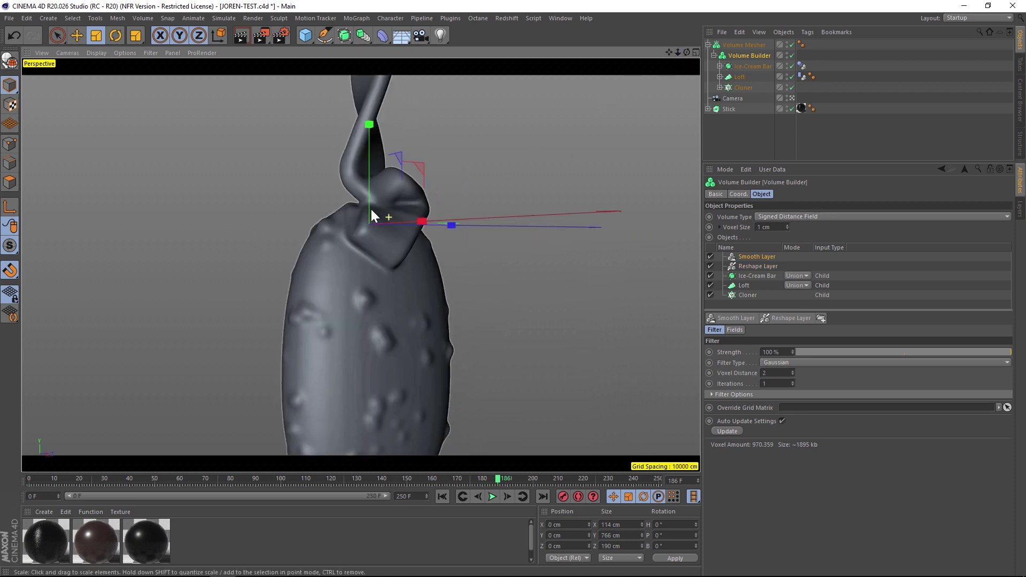
alt+drag(372, 210, 402, 210)
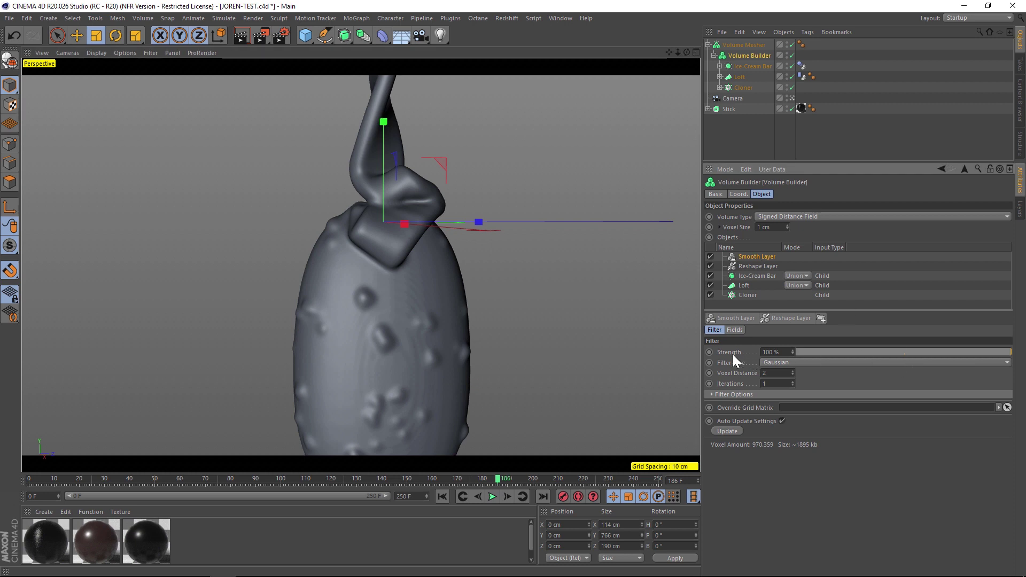
click(934, 352)
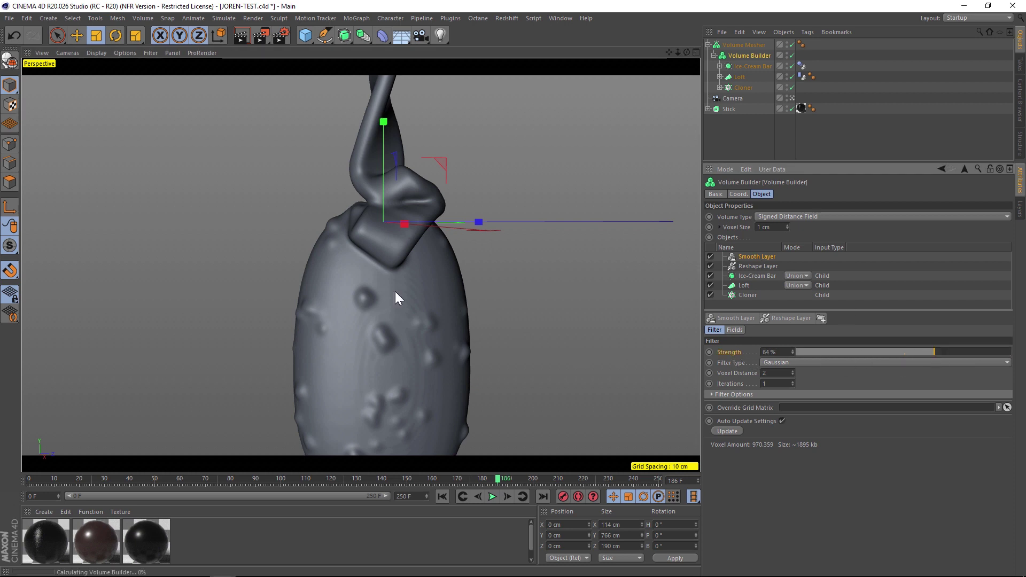
alt+drag(361, 287, 345, 241)
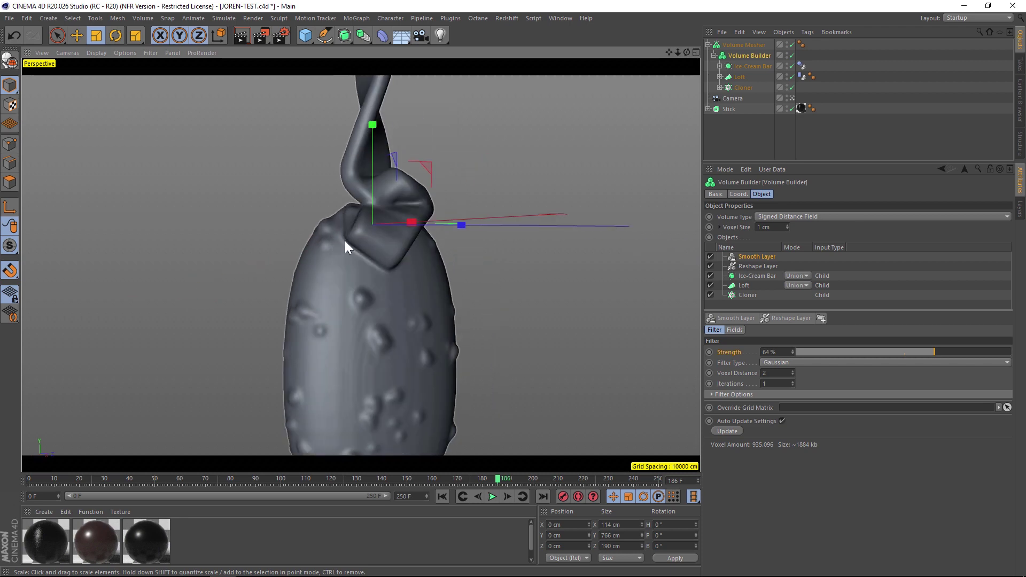
Convert the Volume Mesher with its whole hierarchy into an editable object.
scroll(345, 240, up, 6)
alt+drag(403, 184, 548, 230)
mouse_move(393, 250)
alt+mouse_down()
mouse_move(376, 262)
mouse_move(384, 241)
alt+mouse_up()
drag(679, 52, 679, 54)
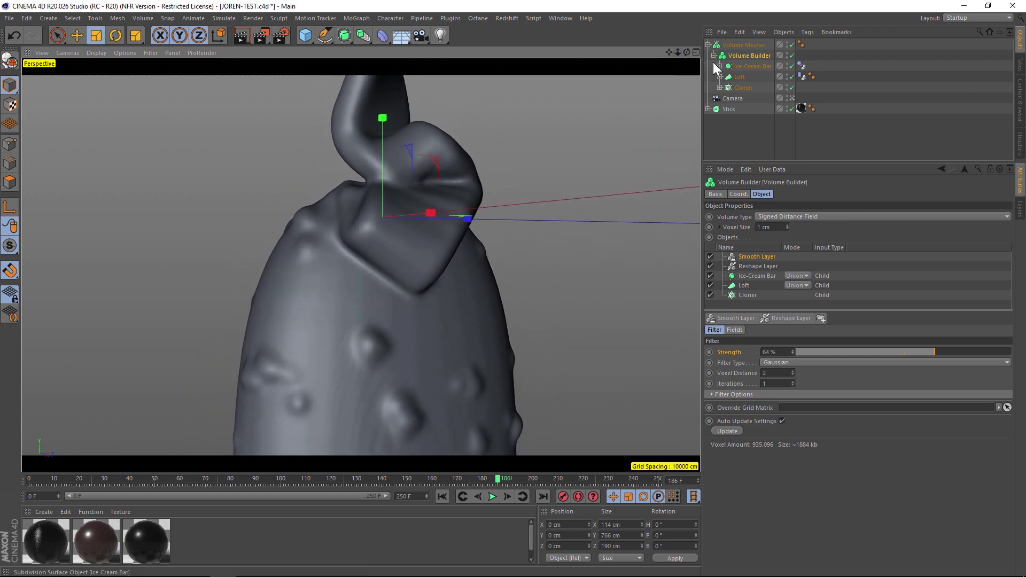
click(740, 45)
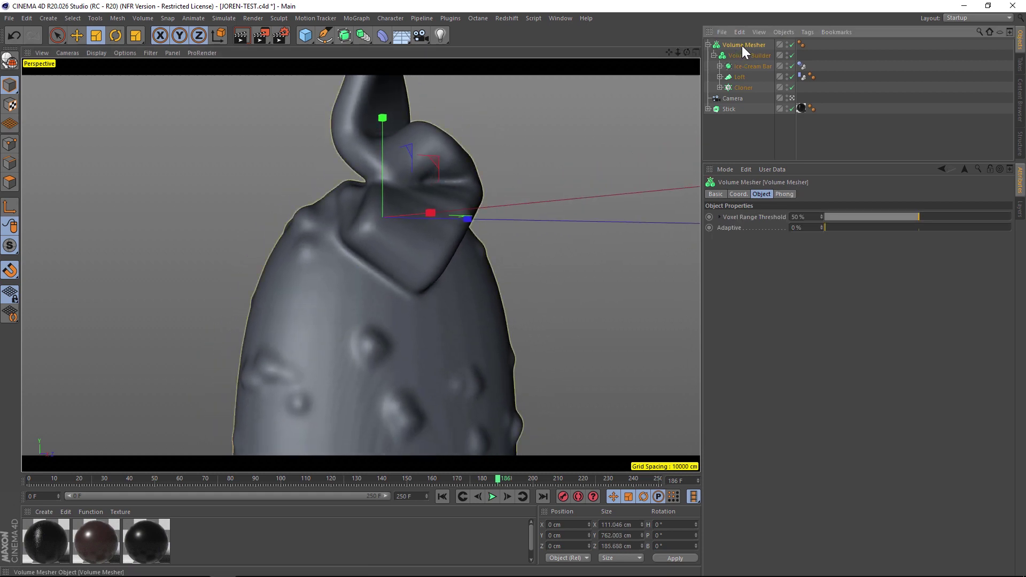
key(c)
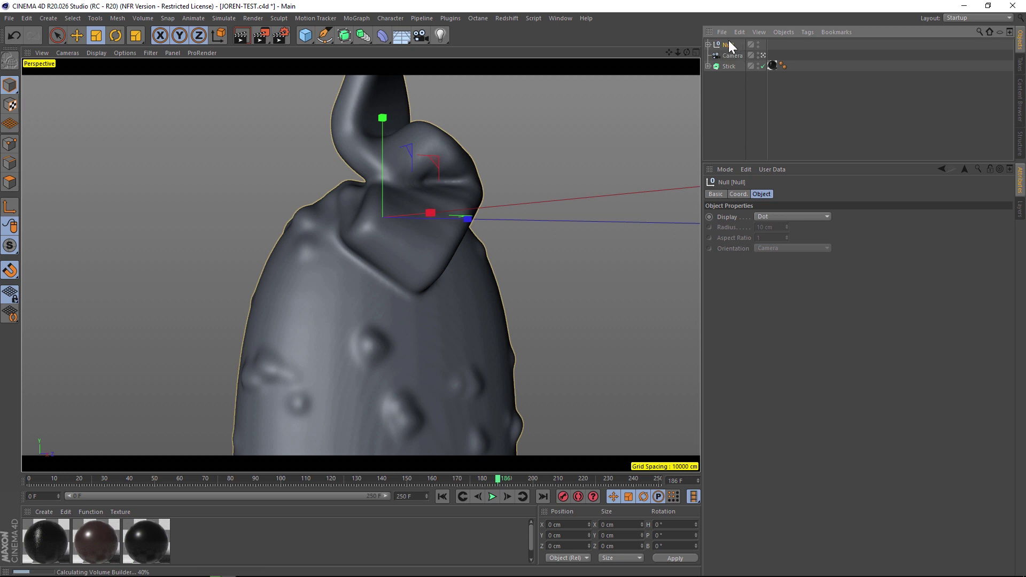
Add a Smoothing deformer inside the Null, above the Volume Mesher, and toggle it off and on to compare the surface.
click(383, 33)
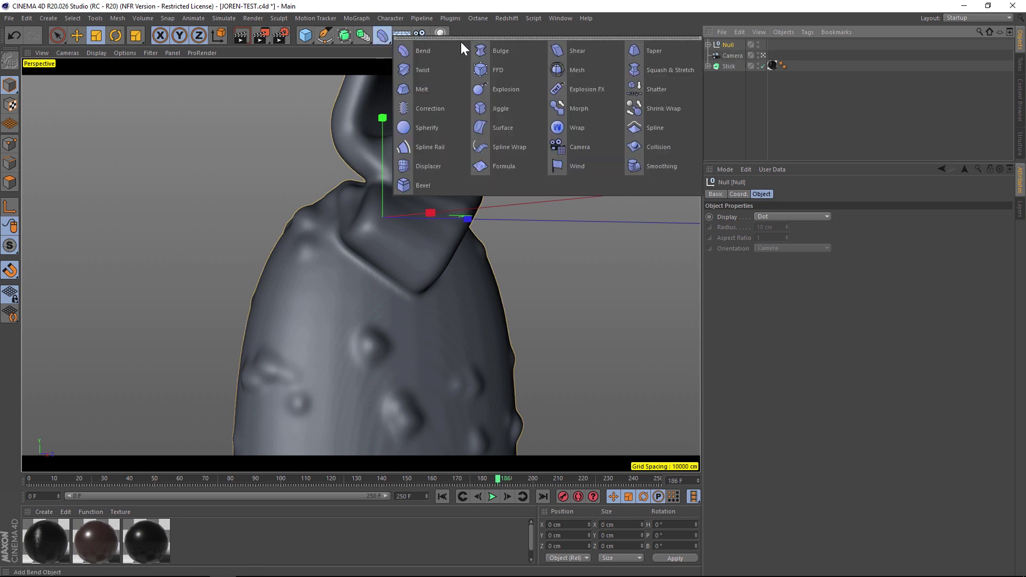
click(662, 166)
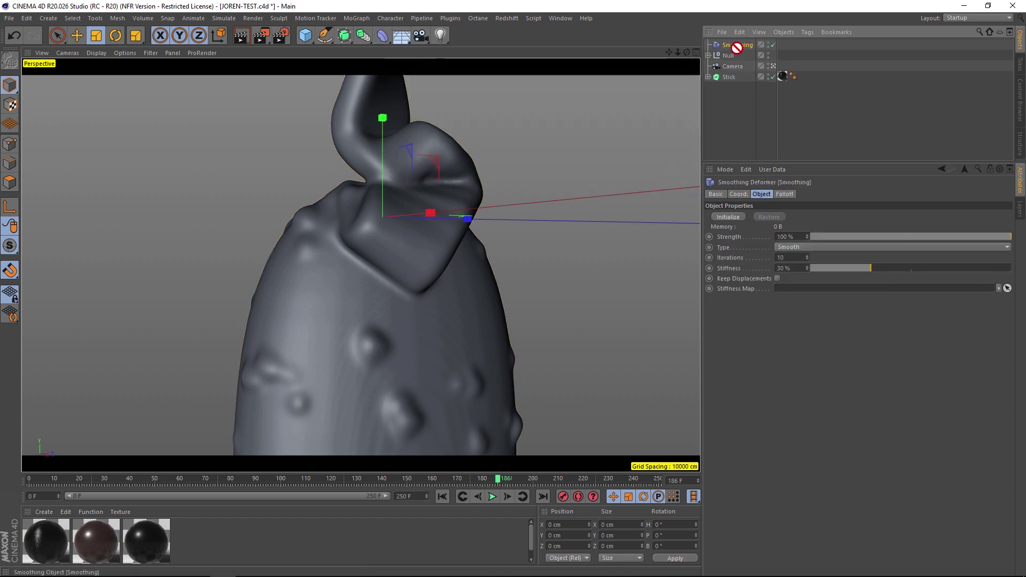
drag(737, 46, 728, 55)
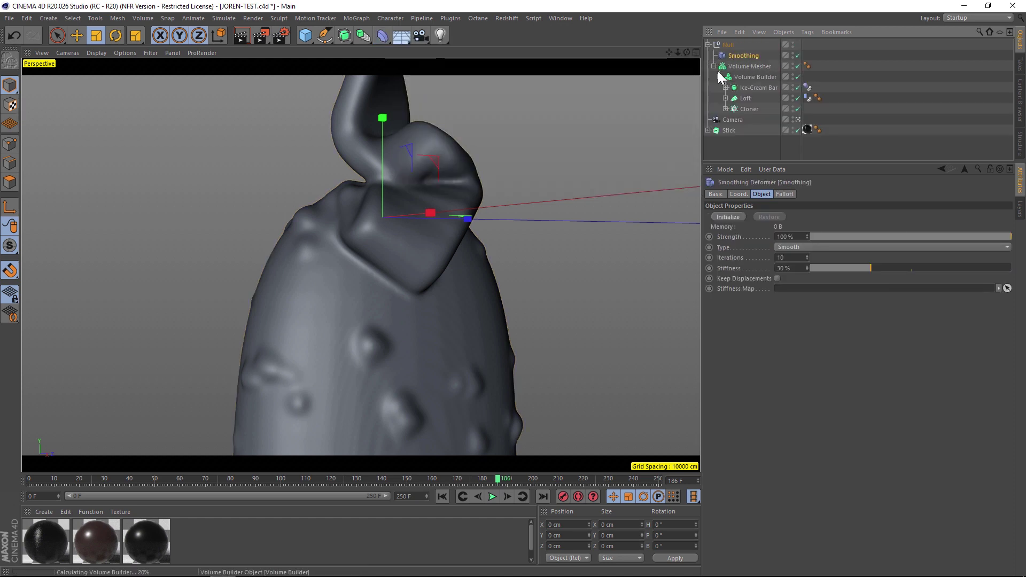
click(714, 66)
click(792, 55)
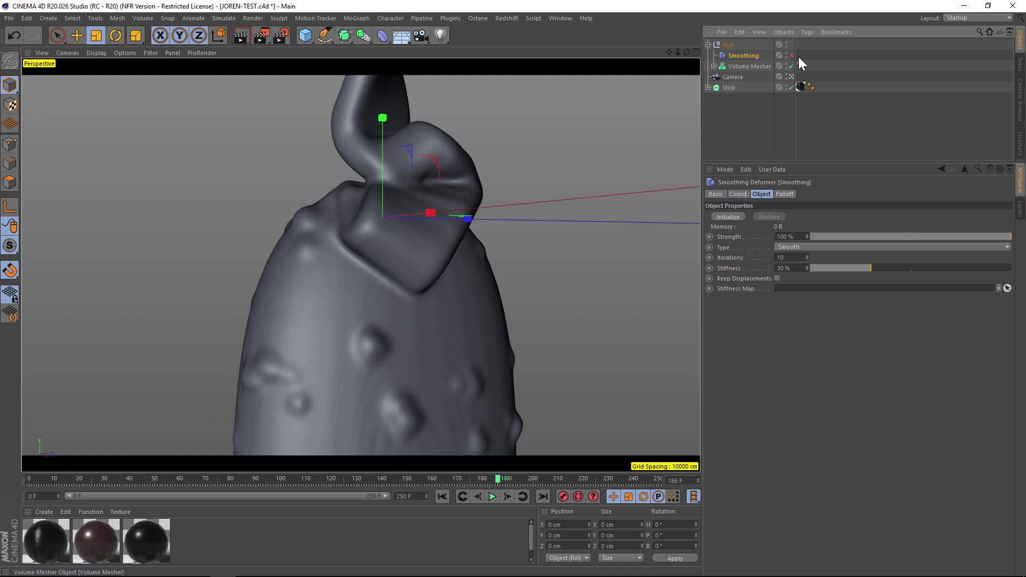
click(792, 55)
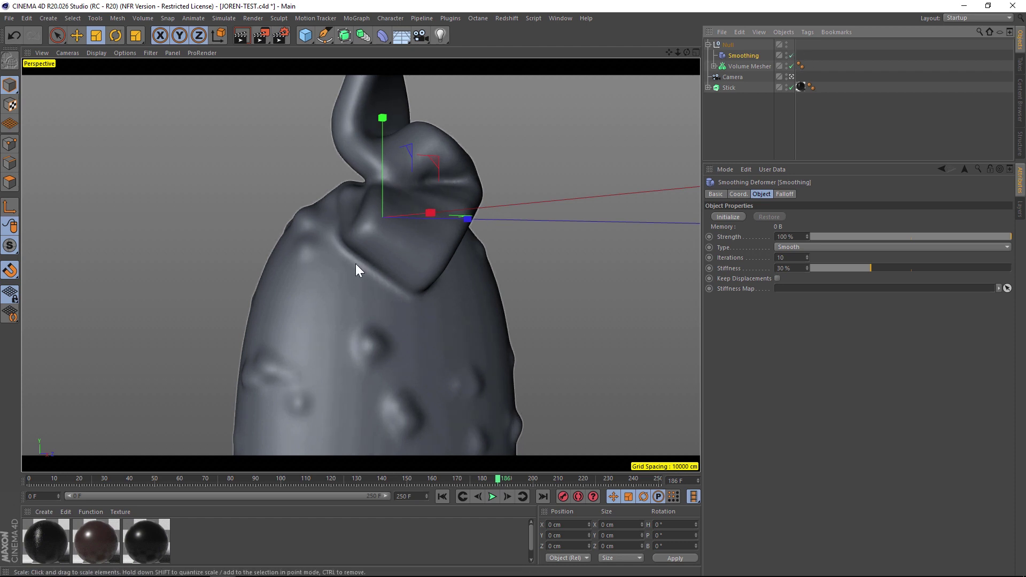
Duplicate the Smoothing deformer inside the Null, placing the copy above the original to smooth the strip and bar further.
drag(678, 52, 666, 52)
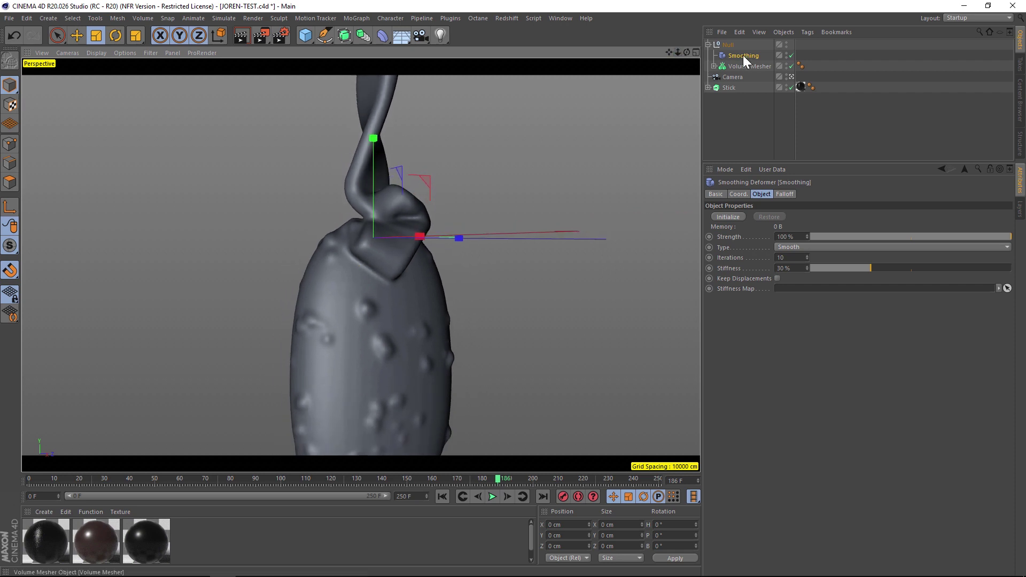
click(742, 55)
ctrl+drag(743, 48, 744, 51)
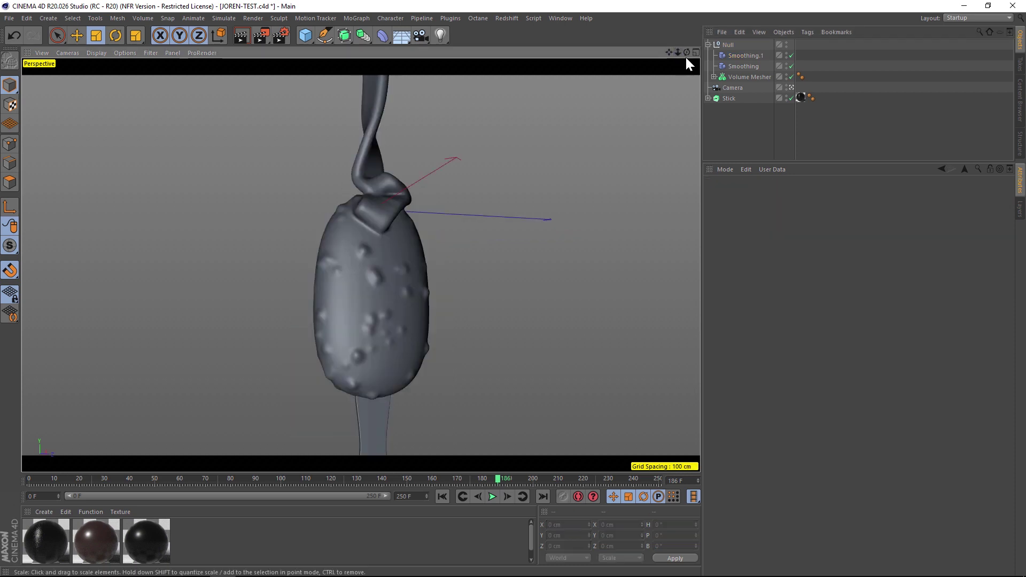
drag(687, 52, 711, 56)
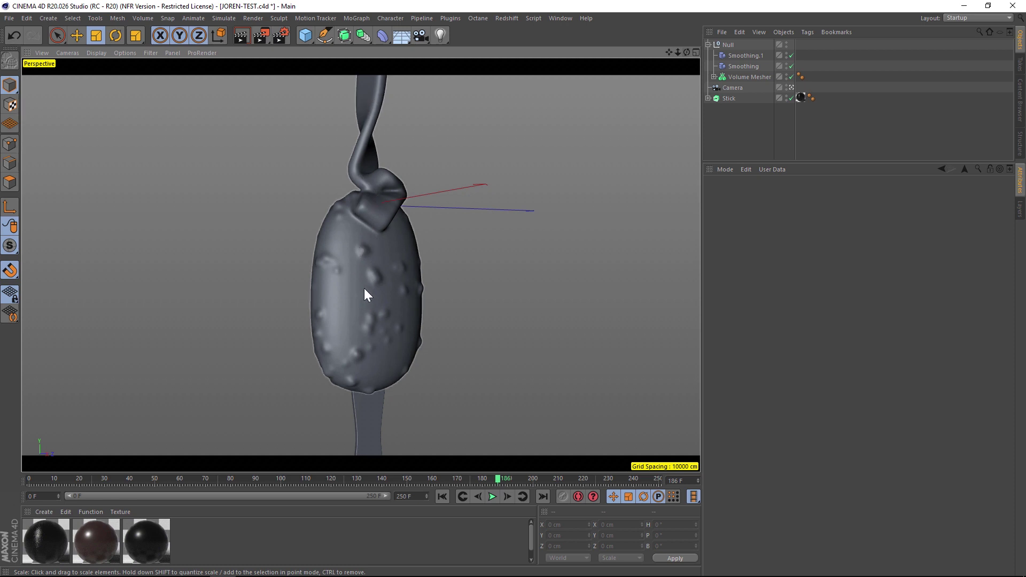
drag(688, 52, 697, 54)
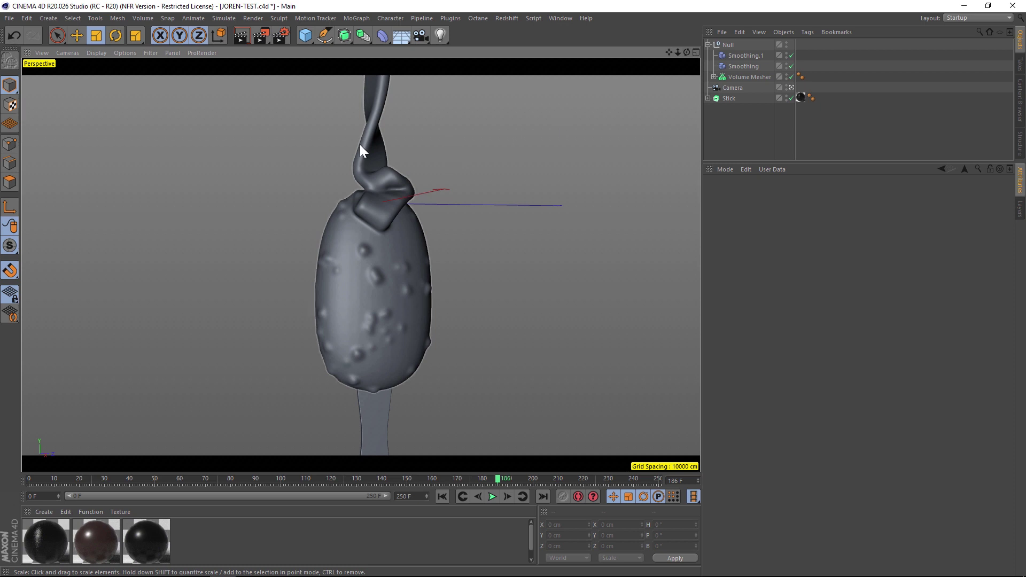